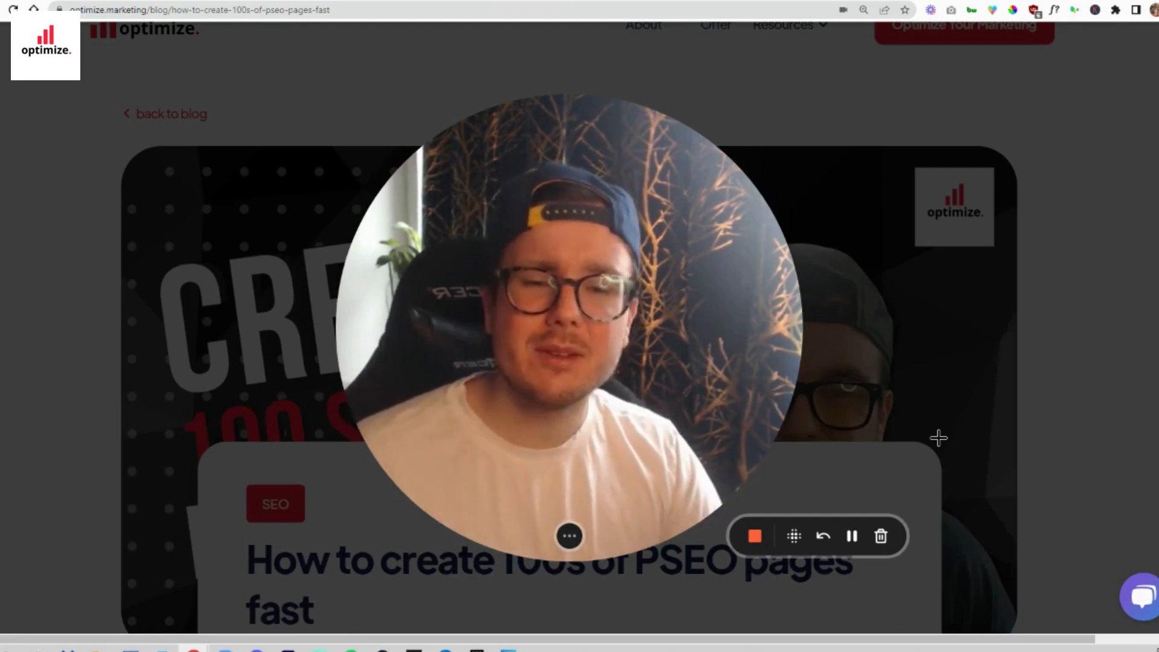
pyautogui.moveTo(568, 536)
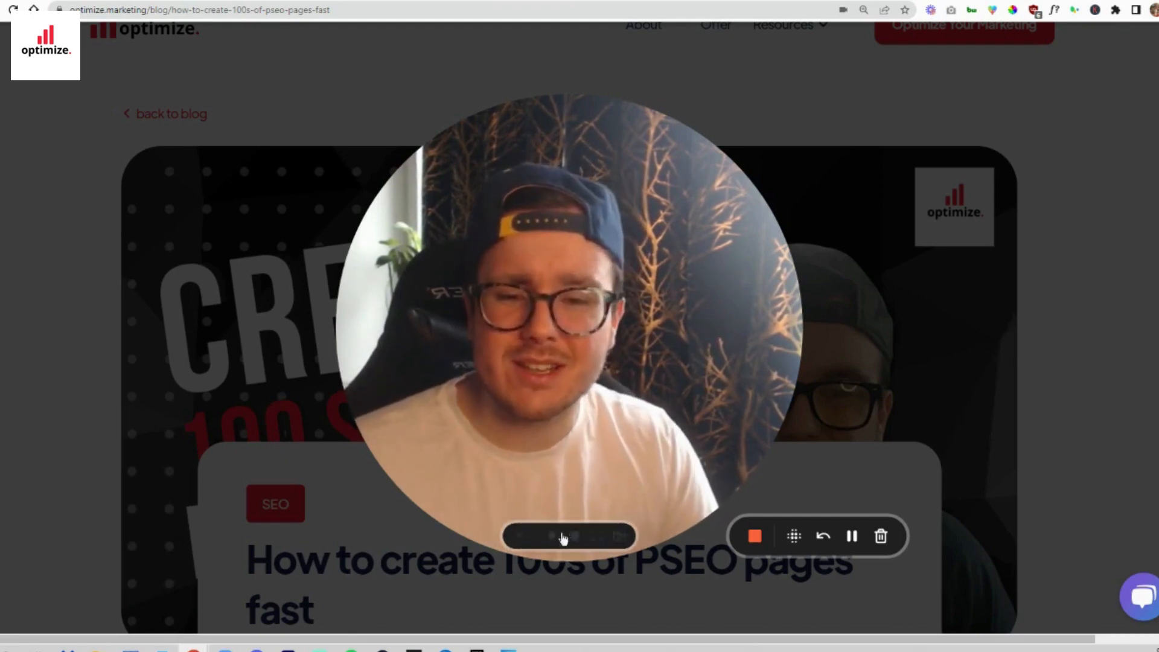
pyautogui.click(562, 536)
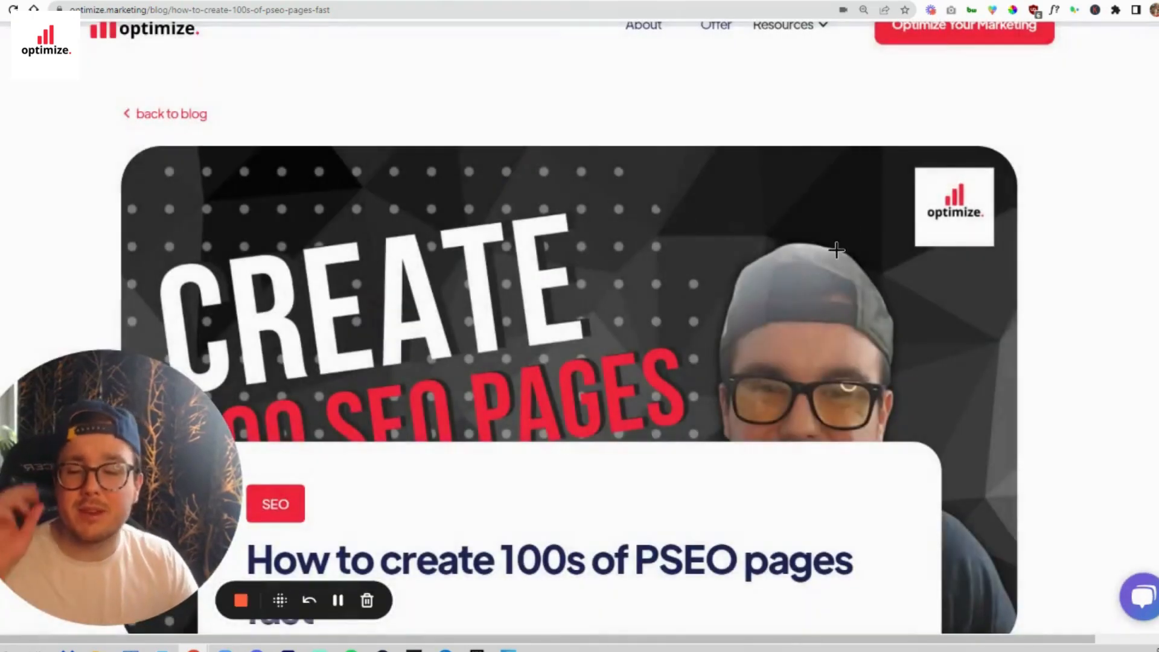
# - Read the PSEO article's introduction, the list of required tools and the Step 1 section on creating an Airtable base
pyautogui.scroll(-3, 885, 241)
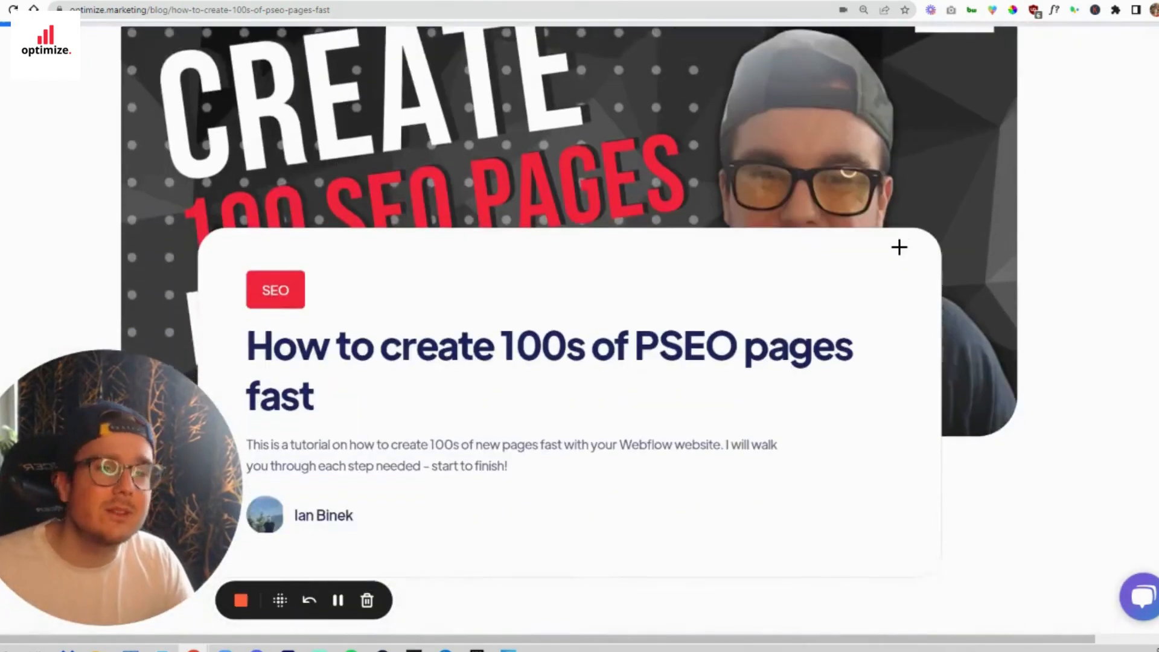
pyautogui.scroll(-2, 901, 247)
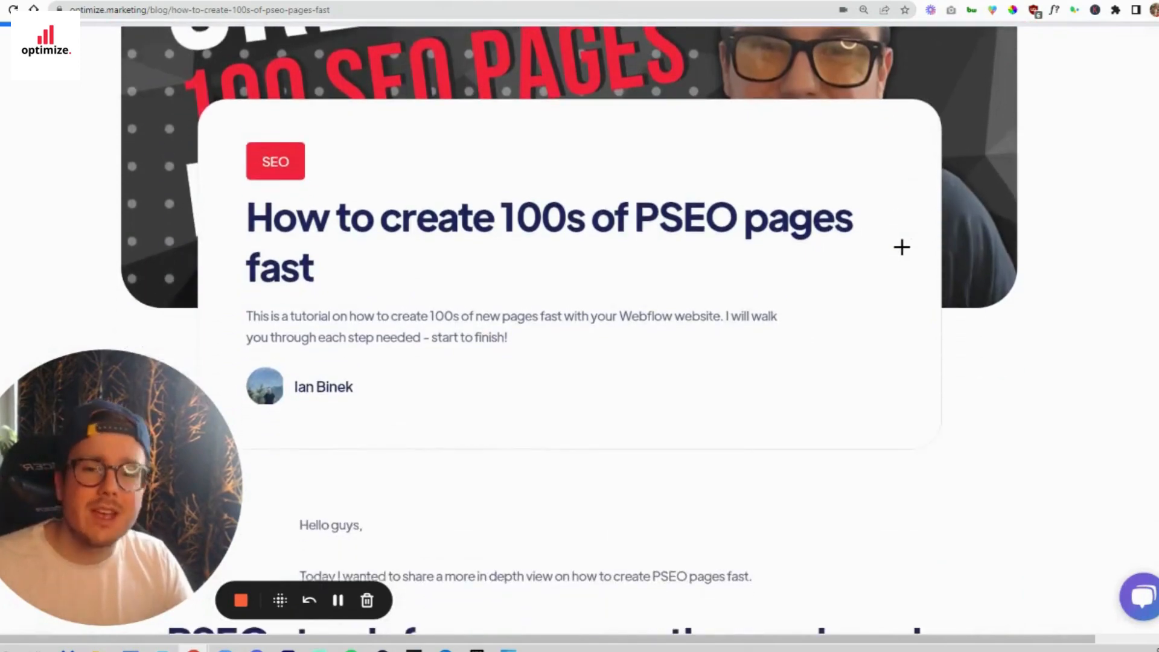
pyautogui.scroll(-1, 901, 247)
pyautogui.scroll(-6, 902, 247)
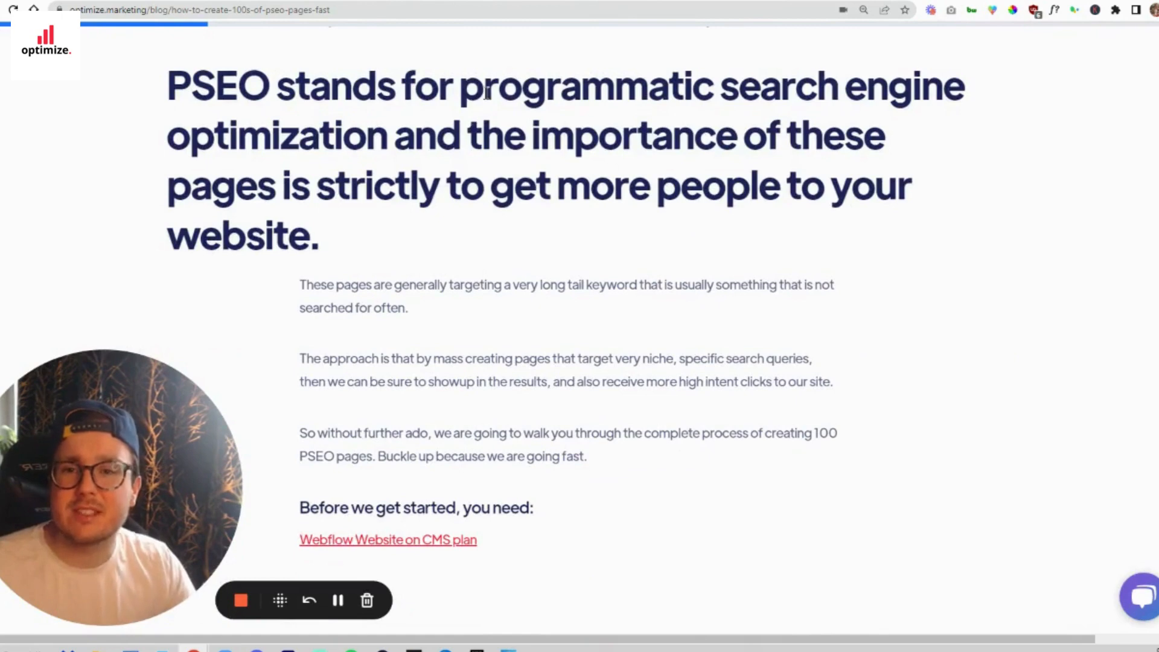
pyautogui.moveTo(464, 91); pyautogui.dragTo(391, 149)
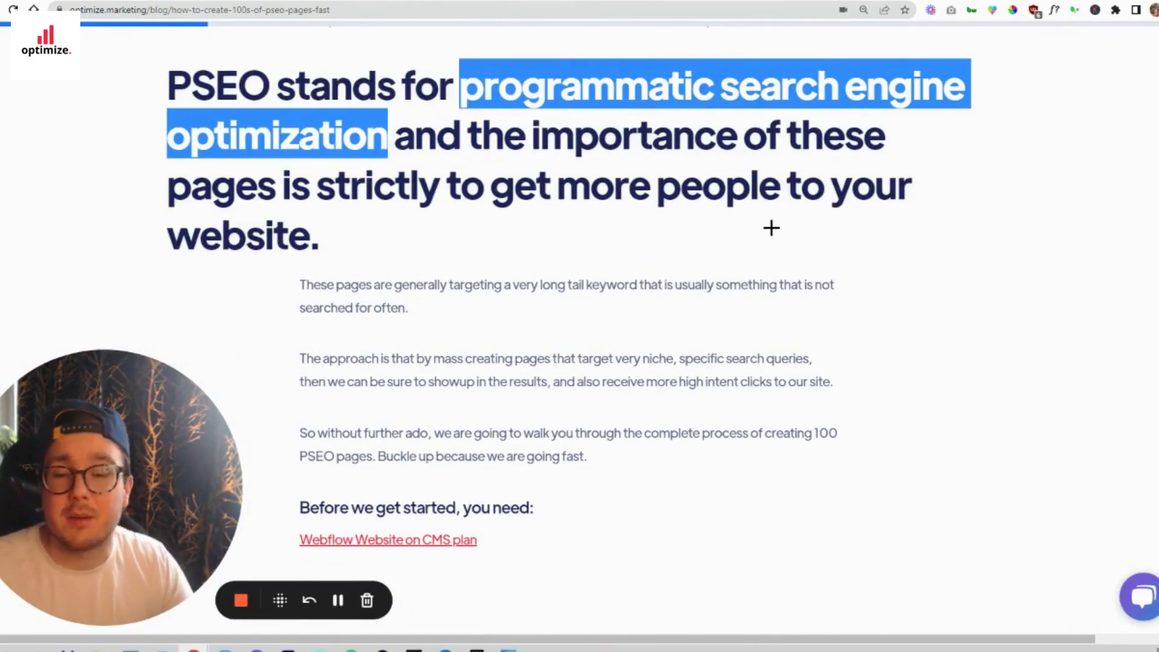
pyautogui.scroll(-5, 771, 227)
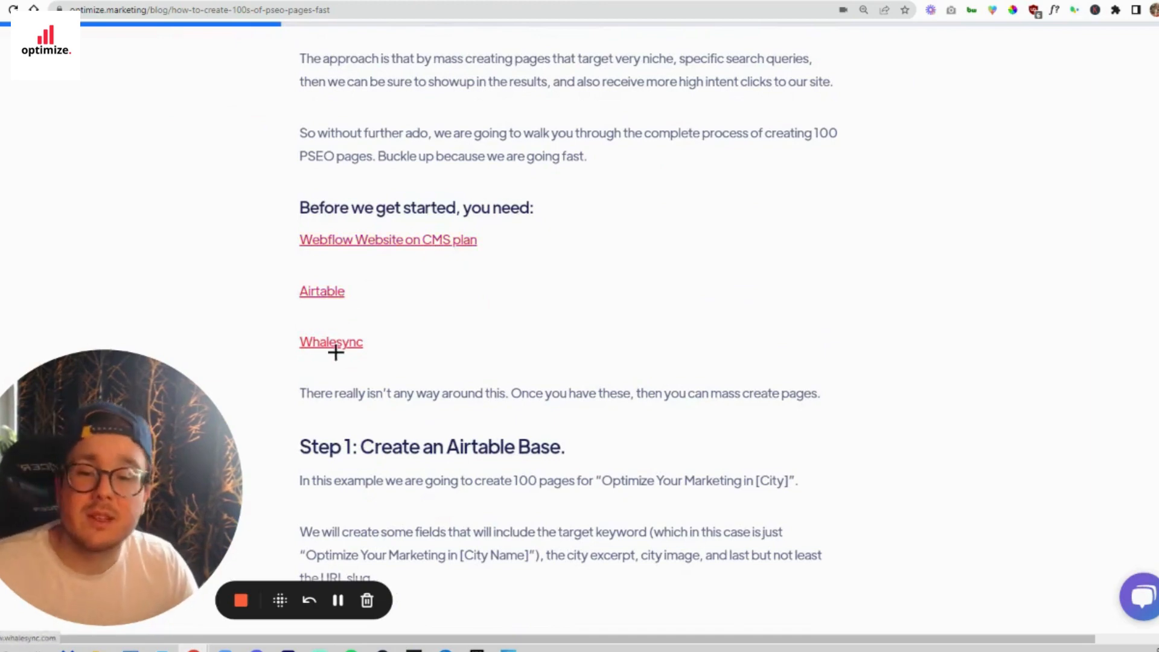
pyautogui.scroll(-3, 345, 351)
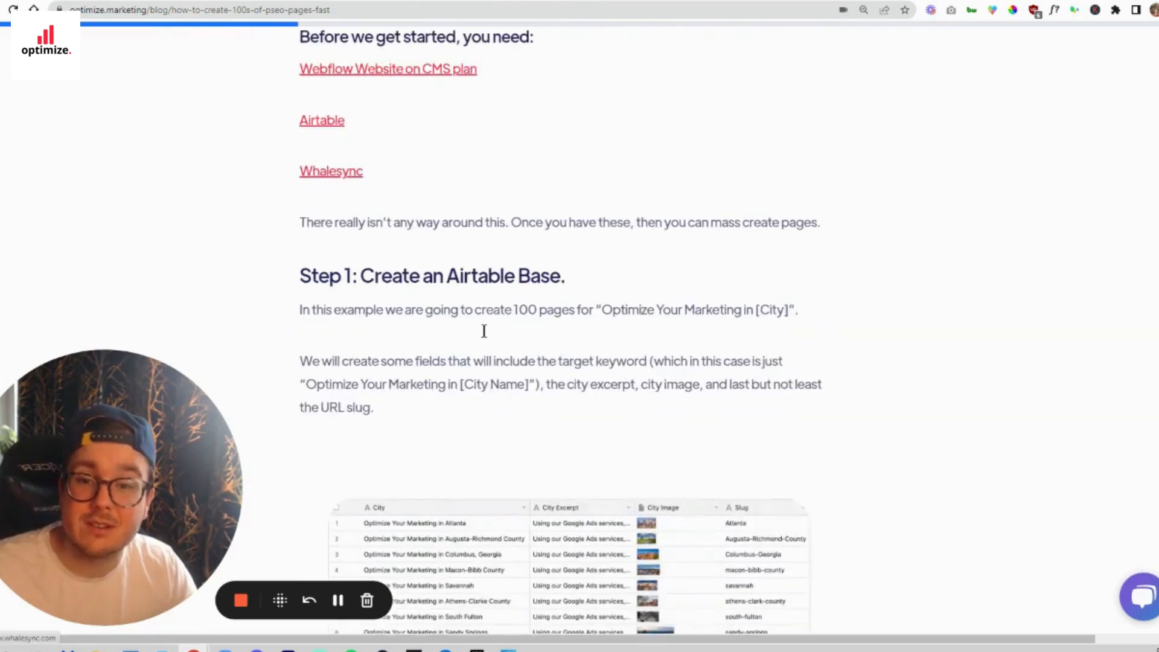
pyautogui.scroll(-1, 846, 275)
pyautogui.scroll(-2, 848, 271)
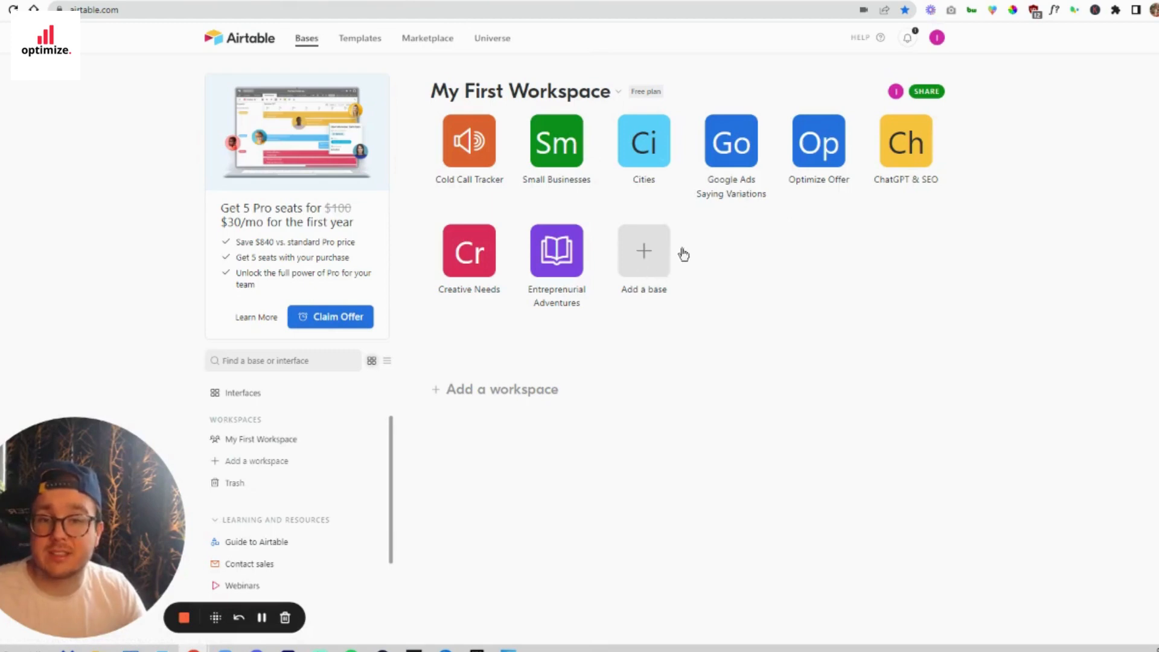
# - Switch to Airtable and open the Cities base from the workspace
pyautogui.click(642, 144)
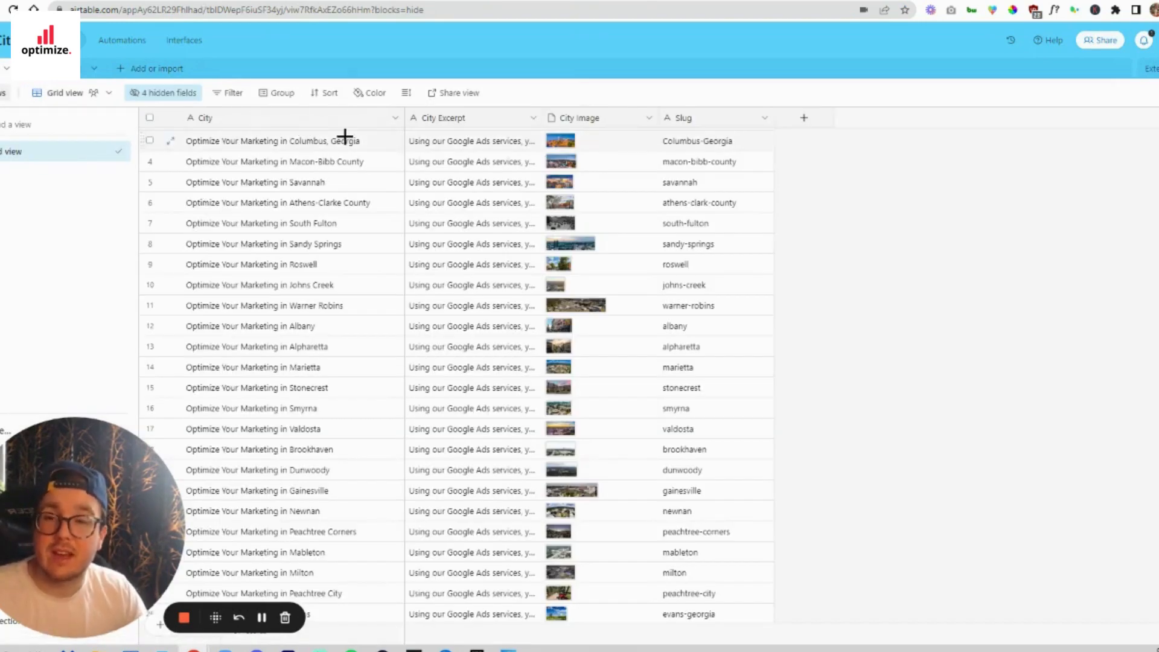
pyautogui.moveTo(94, 622)
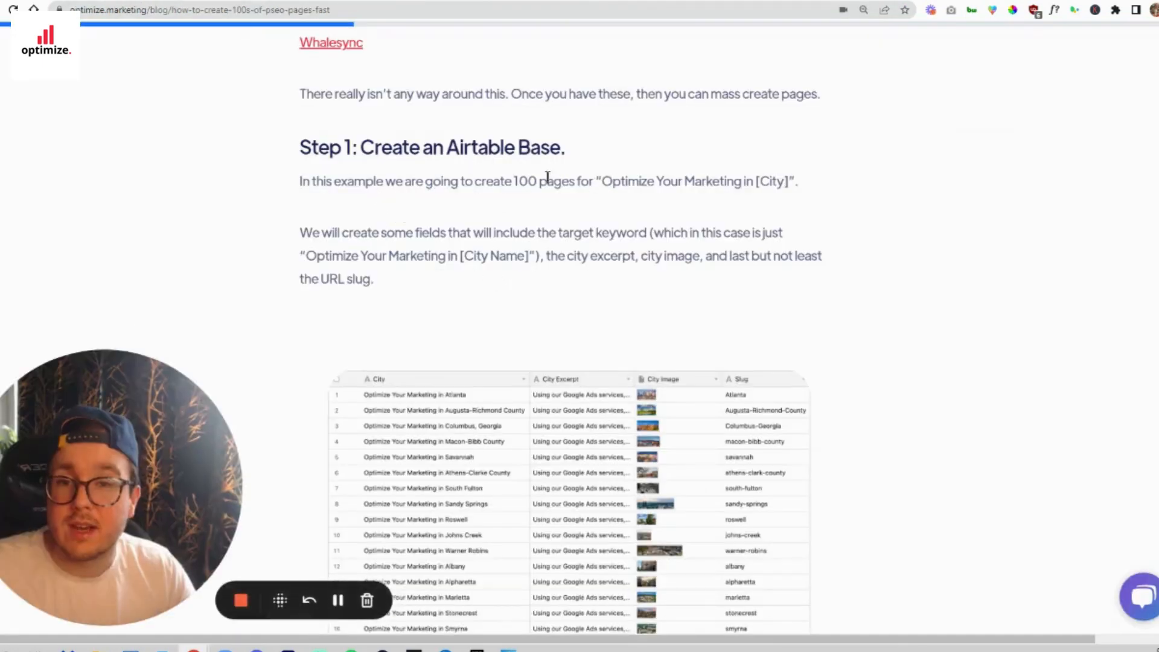
# - Return to the article and highlight the page title pattern "Optimize Your Marketing in [City]" in Step 1
pyautogui.moveTo(474, 181); pyautogui.dragTo(794, 180)
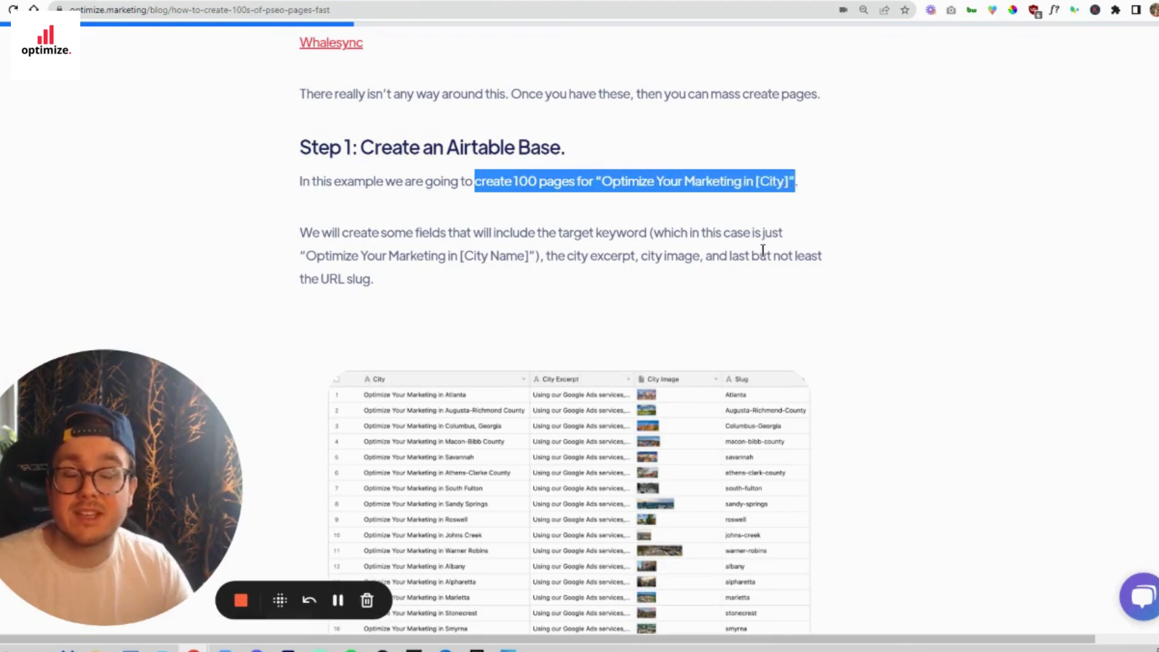
pyautogui.click(790, 182)
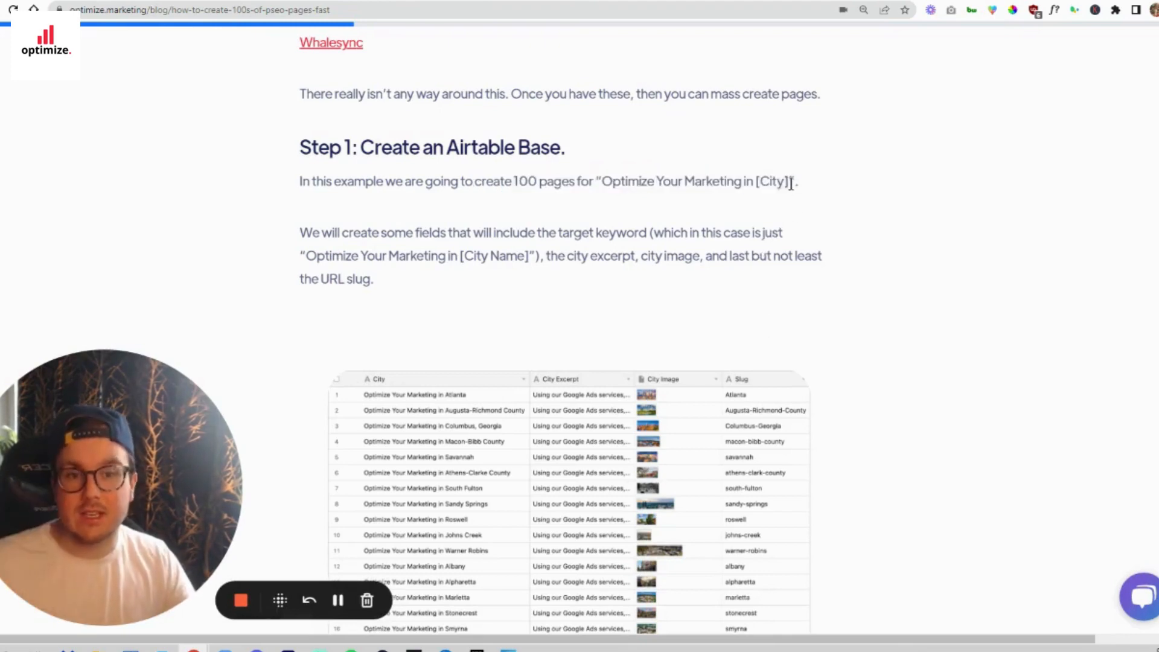
pyautogui.moveTo(791, 183); pyautogui.dragTo(752, 185)
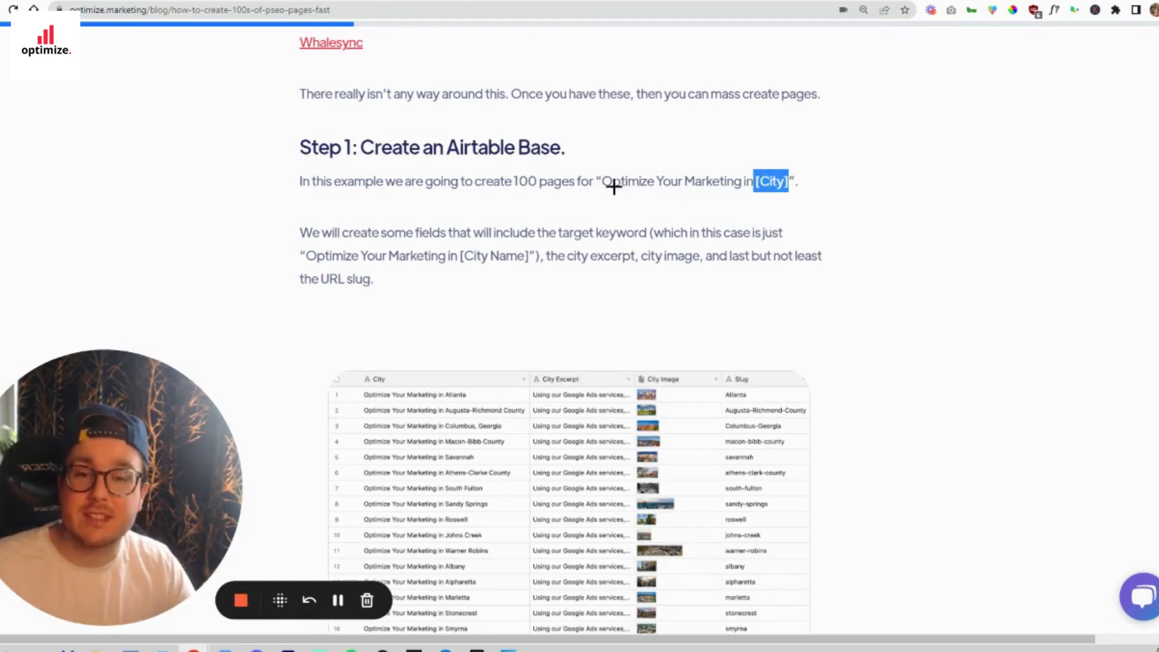
pyautogui.moveTo(602, 181); pyautogui.dragTo(791, 180)
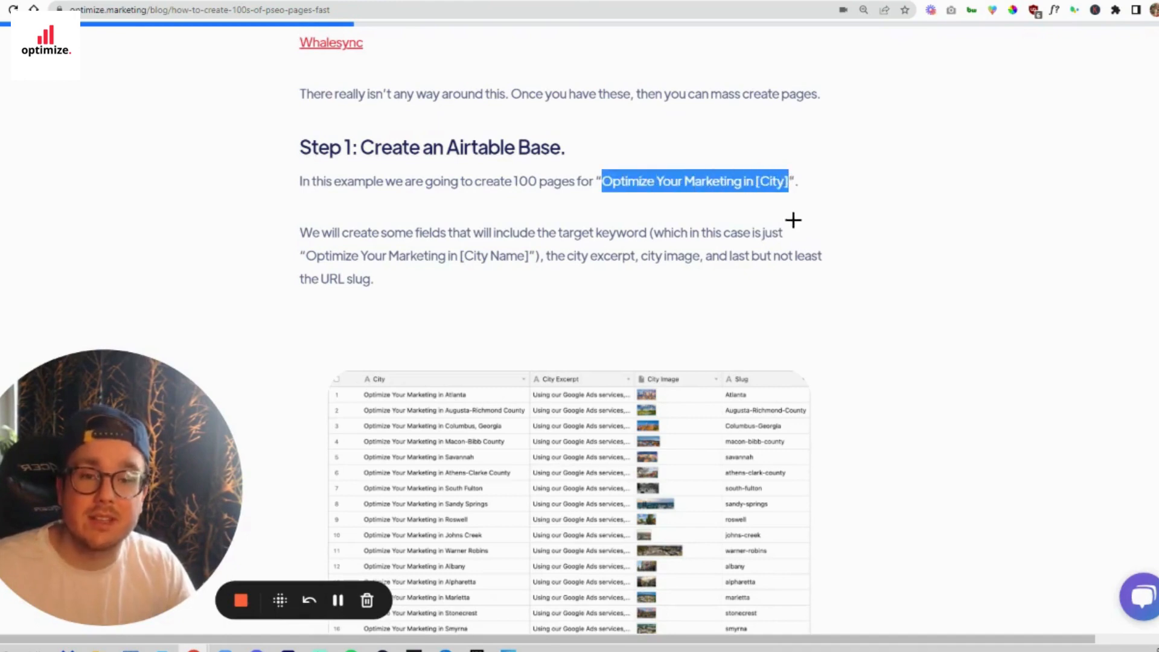
pyautogui.moveTo(601, 181); pyautogui.dragTo(793, 182)
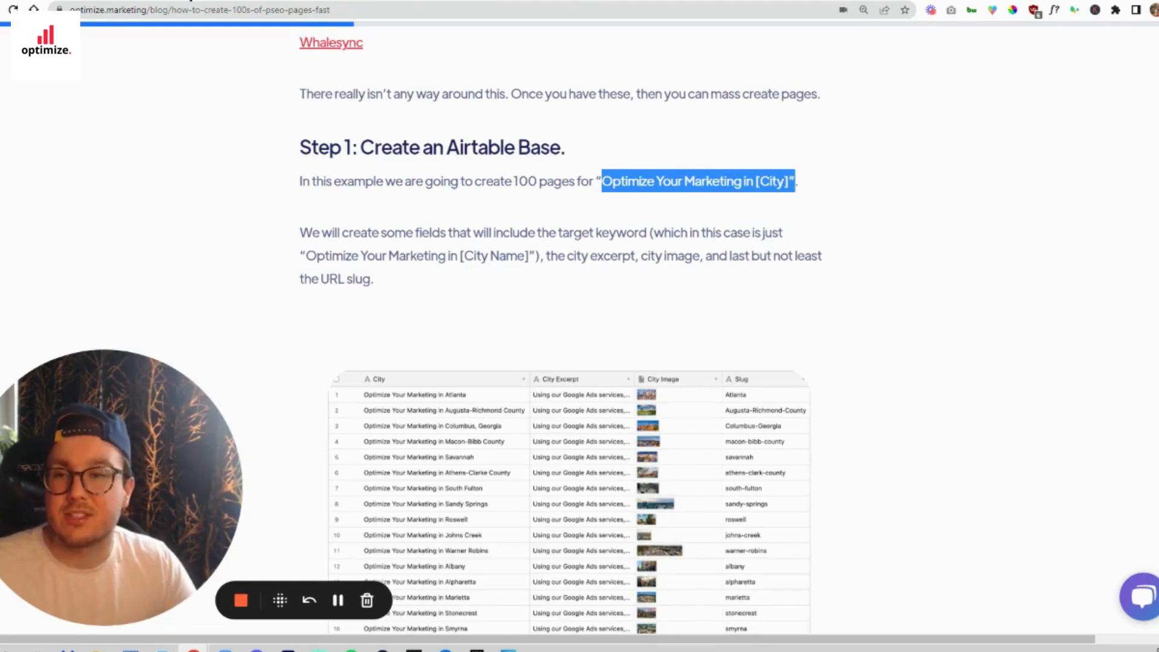
# - Switch back to the Cities base and examine the City entries for Atlanta and Columbus, Georgia
pyautogui.click(362, 1)
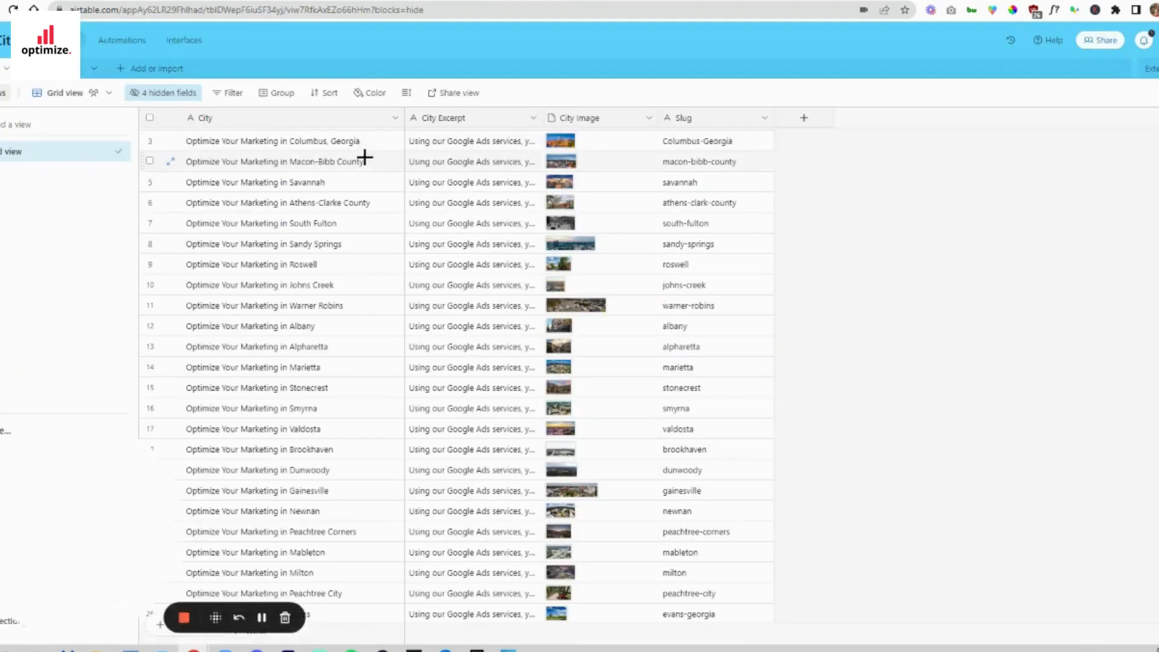
pyautogui.scroll(2, 365, 221)
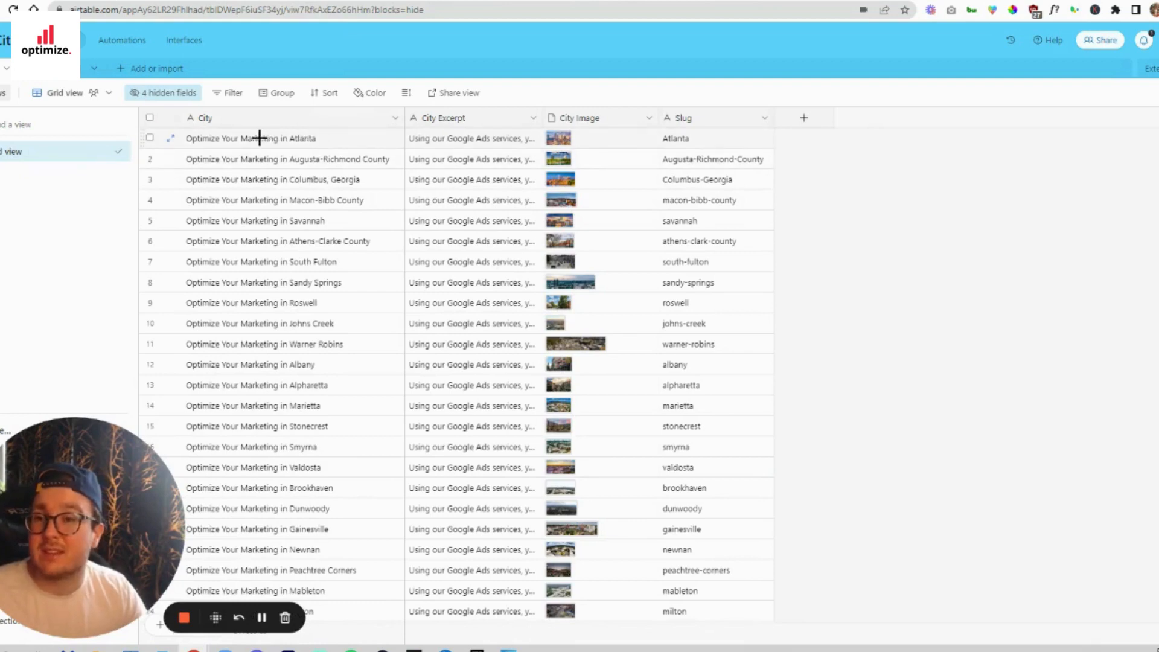
pyautogui.doubleClick(286, 139)
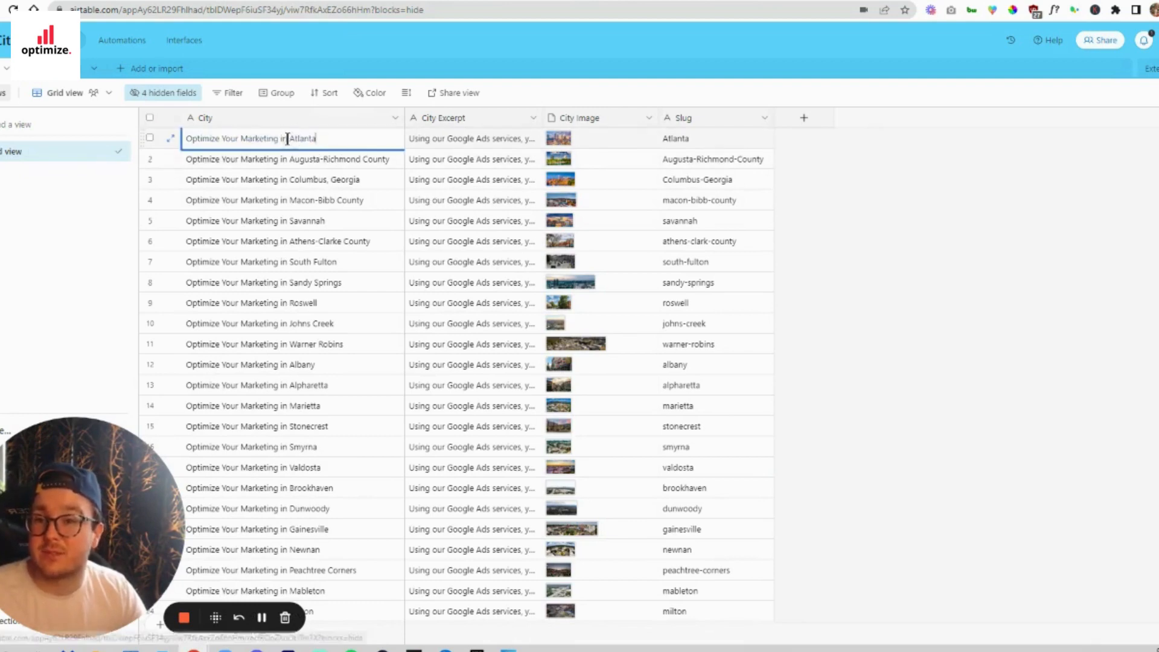
pyautogui.click(346, 179)
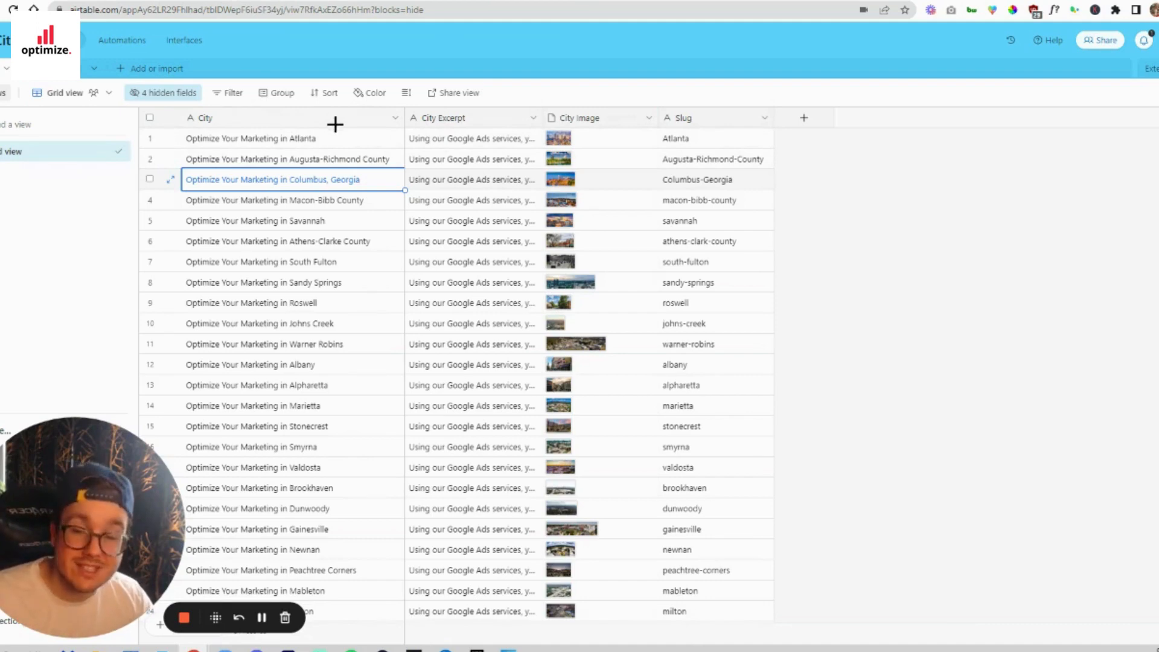
# - View the field types available for the City field, then leave its settings without changing anything
pyautogui.click(395, 118)
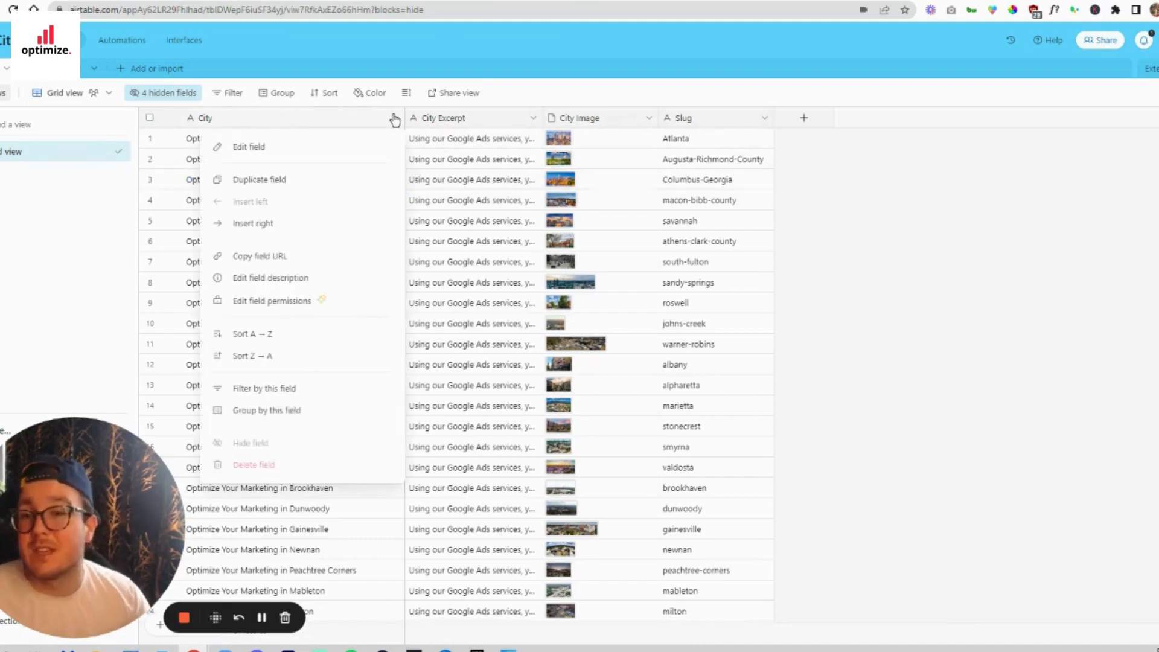
pyautogui.click(336, 152)
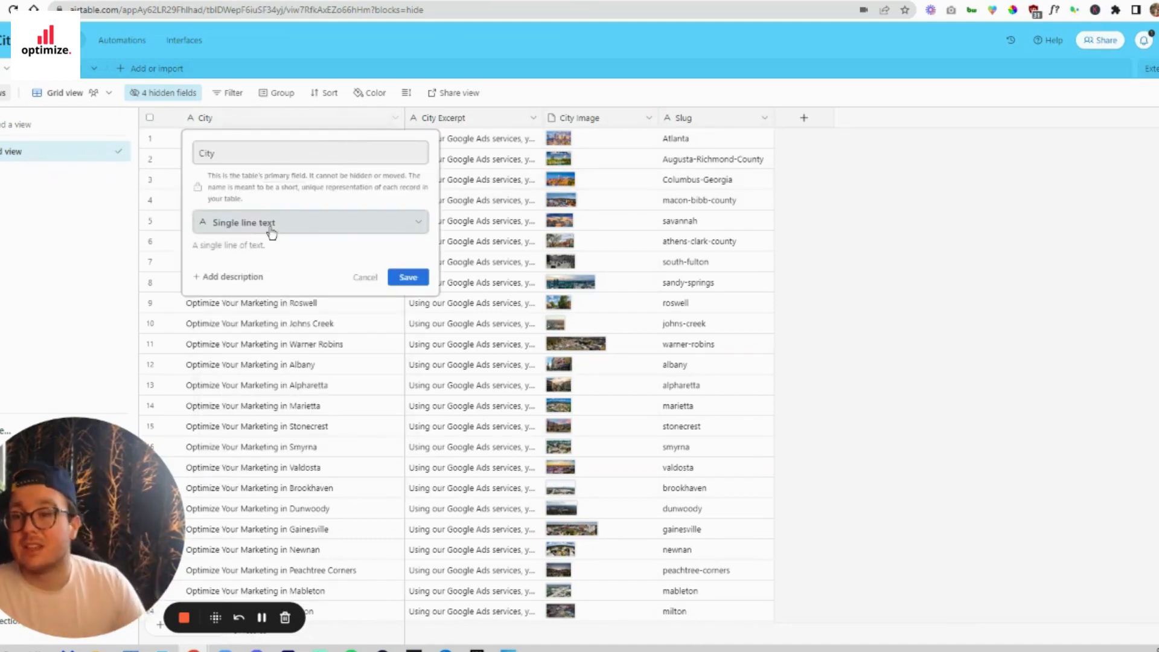
pyautogui.click(312, 225)
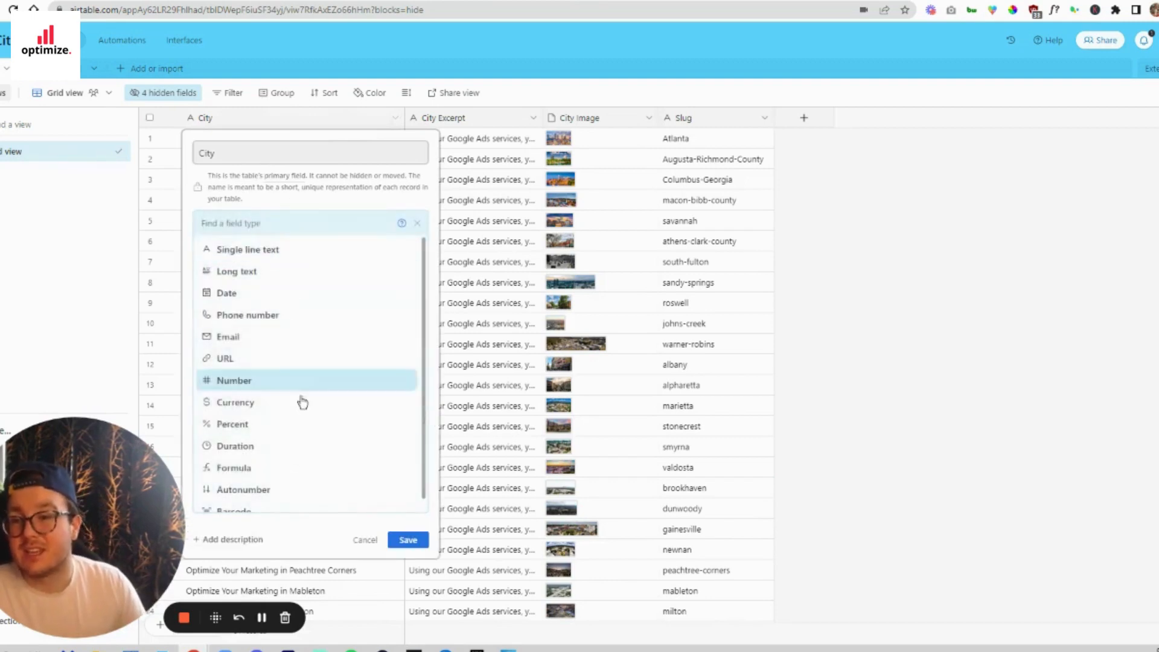
pyautogui.click(531, 134)
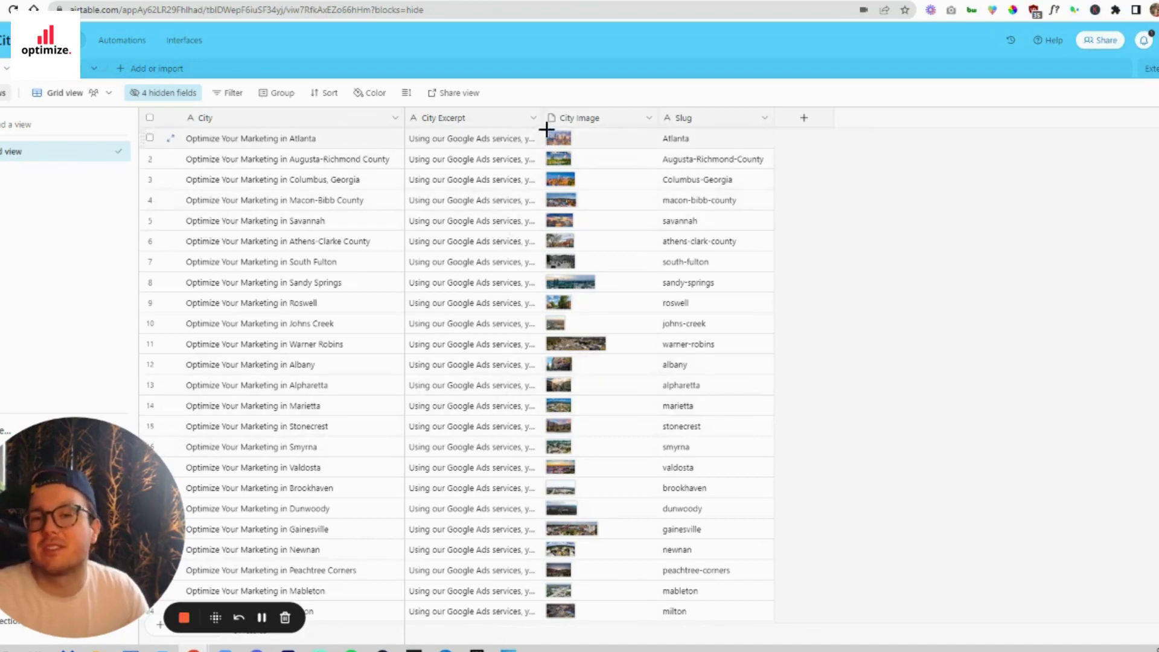
# - Widen the City Excerpt column and change its field type to Long text with rich text formatting enabled
pyautogui.moveTo(543, 119); pyautogui.dragTo(689, 118)
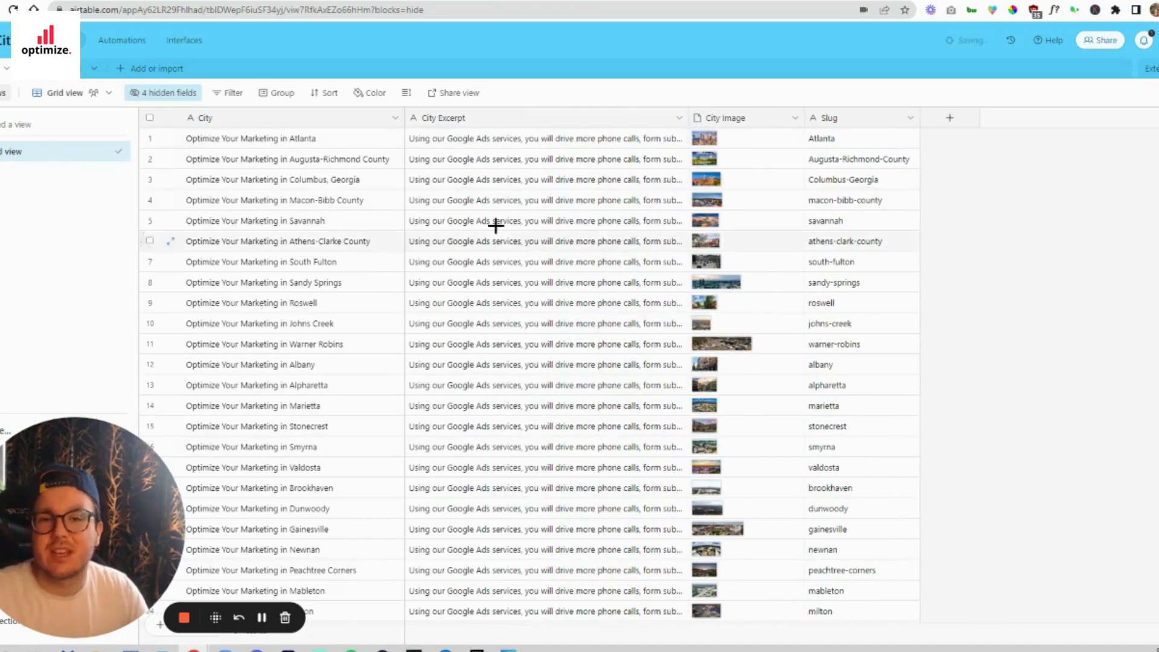
pyautogui.click(568, 138)
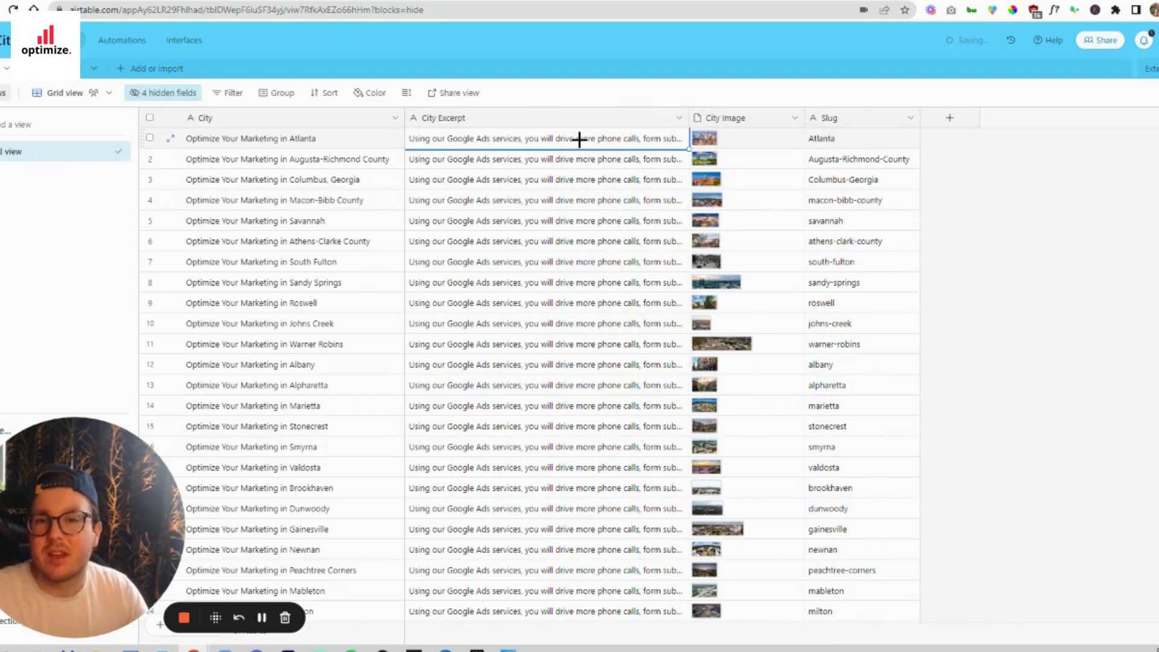
pyautogui.click(679, 117)
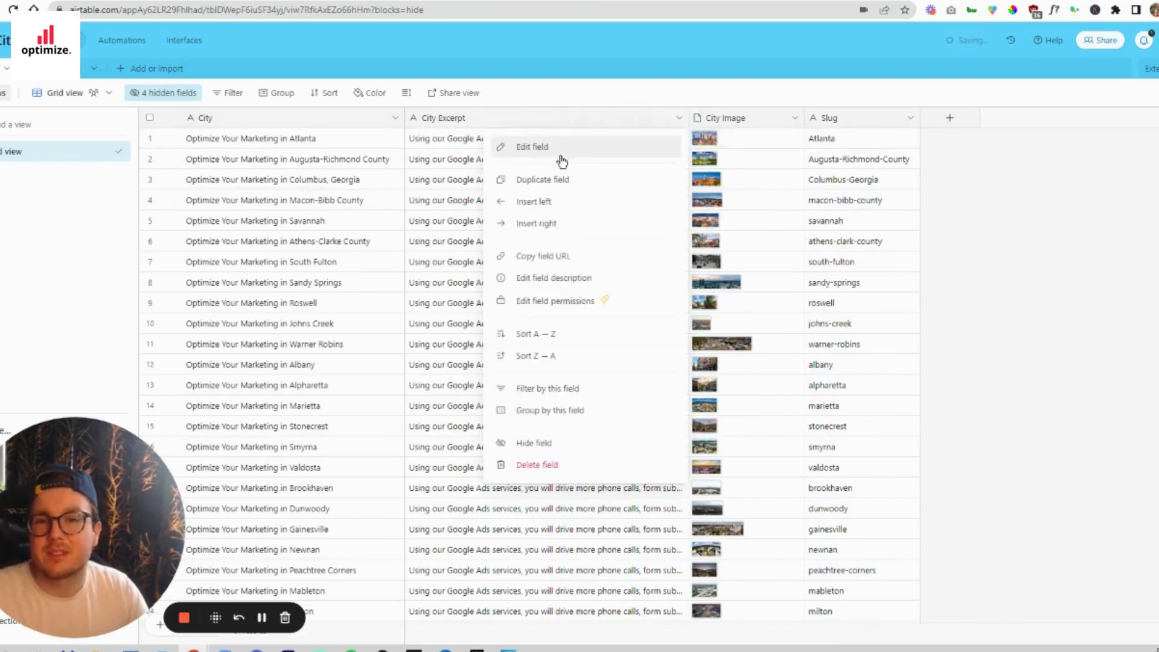
pyautogui.click(625, 146)
pyautogui.click(501, 182)
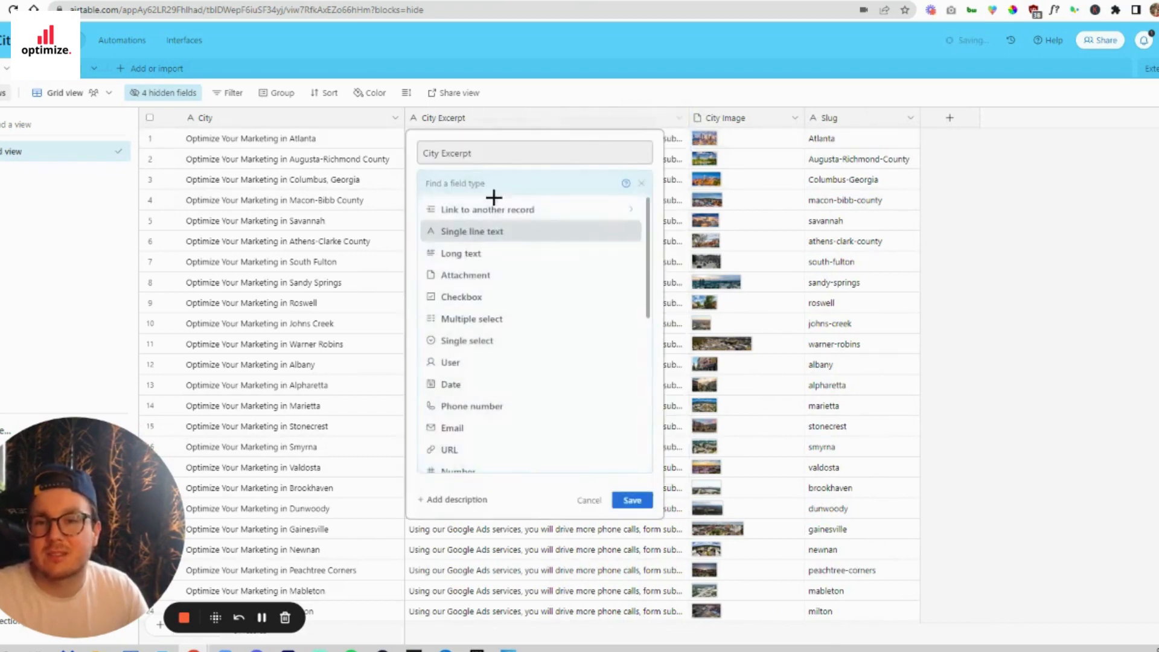
pyautogui.click(483, 257)
pyautogui.click(423, 226)
pyautogui.click(632, 282)
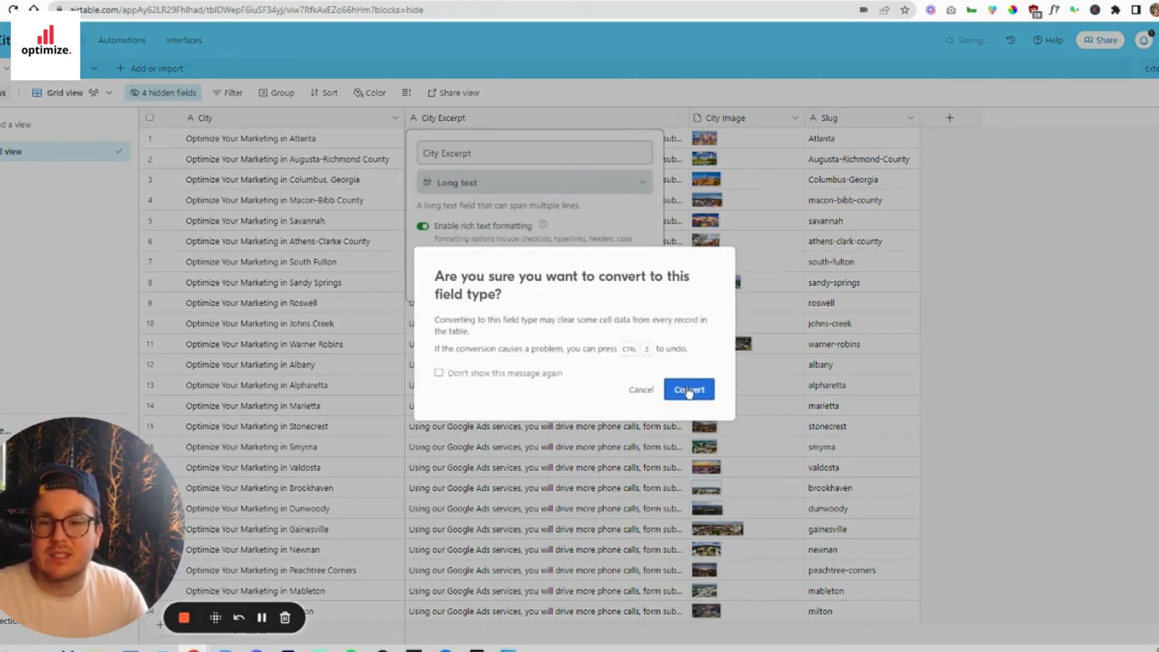
pyautogui.click(687, 390)
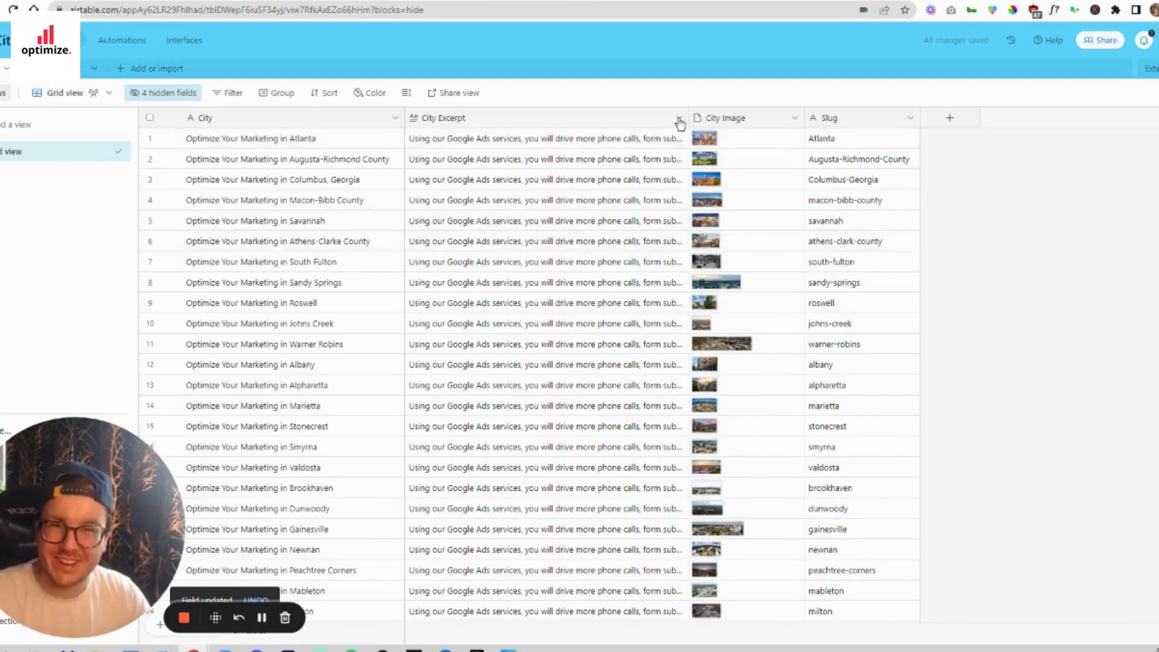
# - Examine the Atlanta record's full excerpt, city image and slug, comparing its excerpt with the Athens-Clarke County one
pyautogui.doubleClick(581, 138)
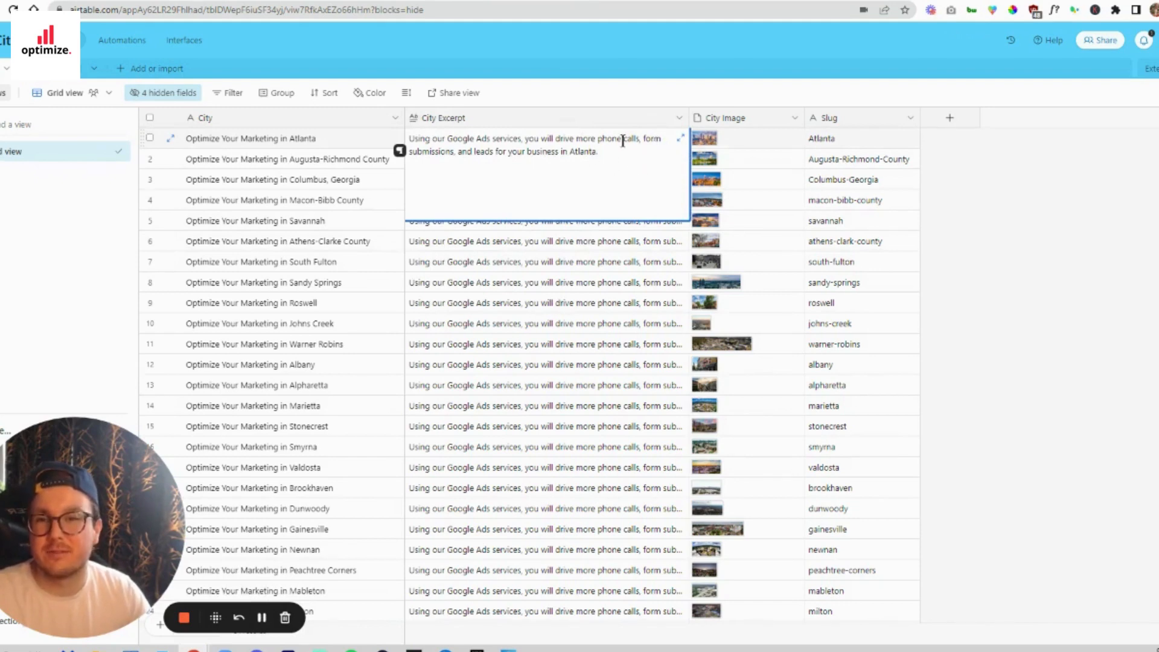
pyautogui.moveTo(628, 156); pyautogui.dragTo(409, 136)
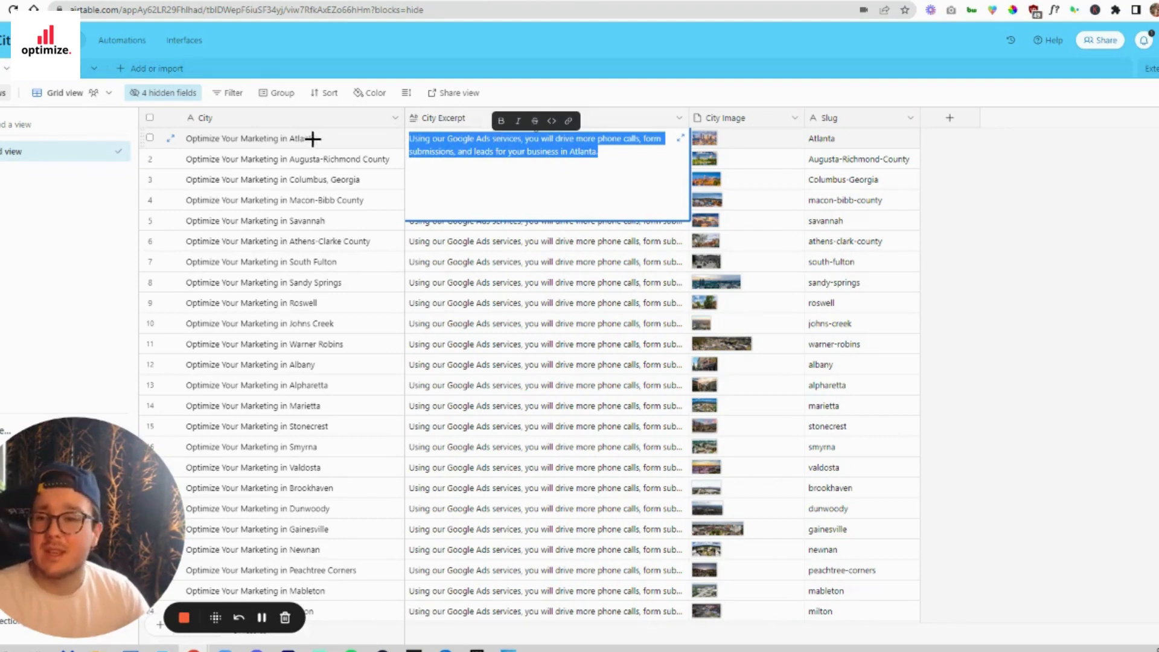
pyautogui.click(500, 240)
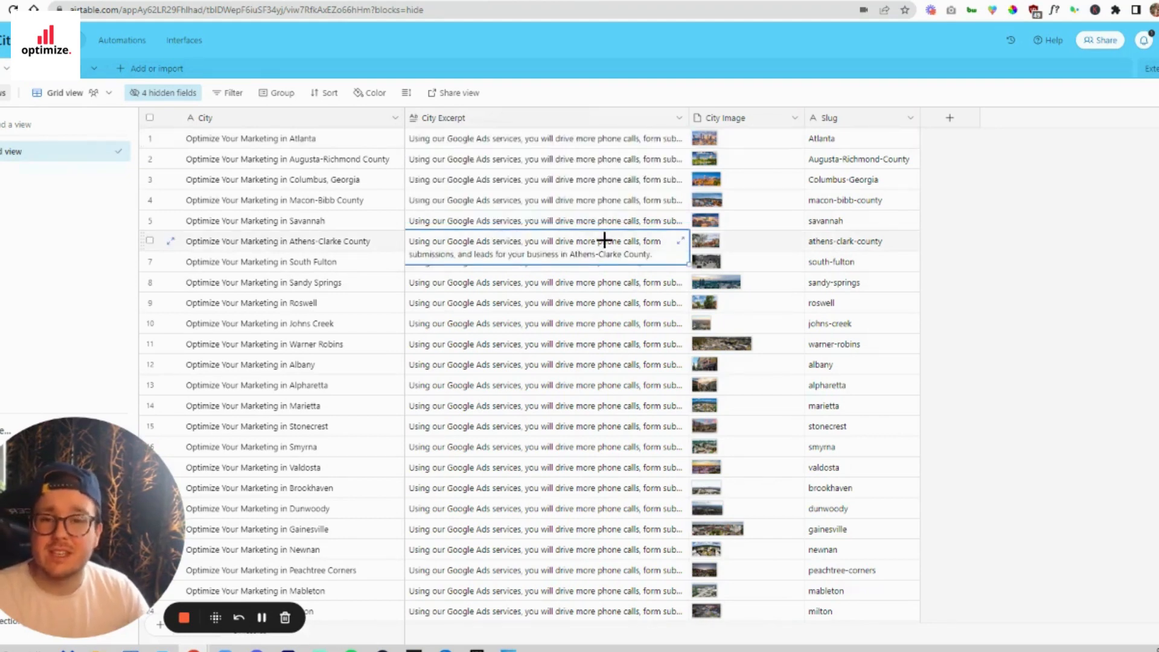
pyautogui.click(741, 144)
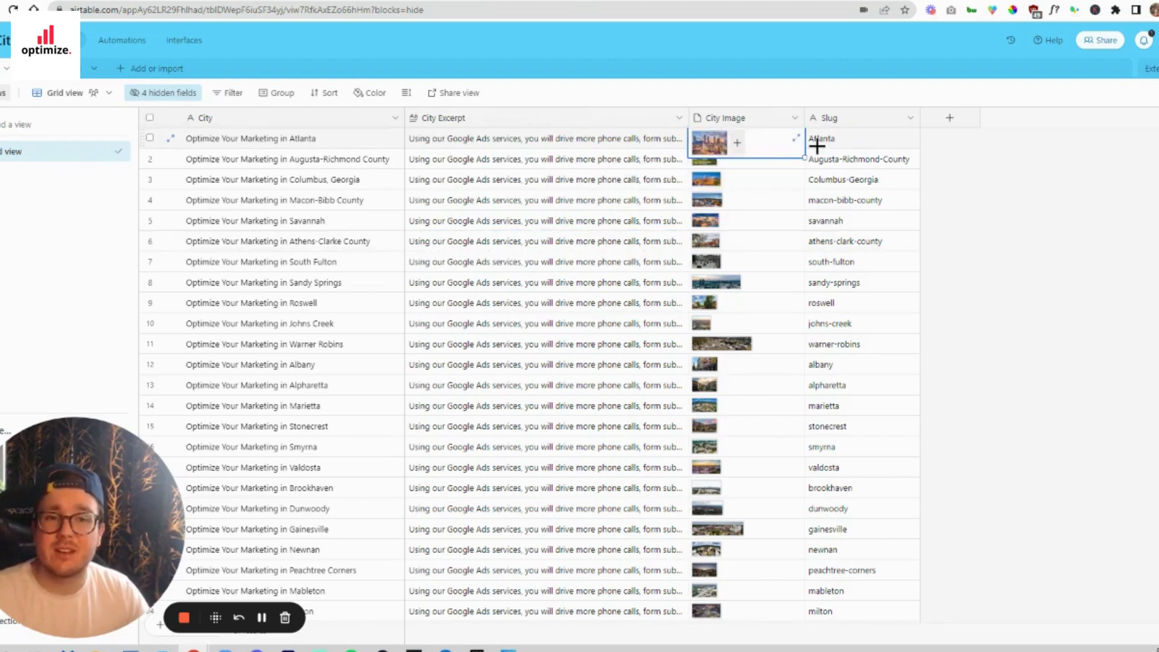
pyautogui.click(836, 137)
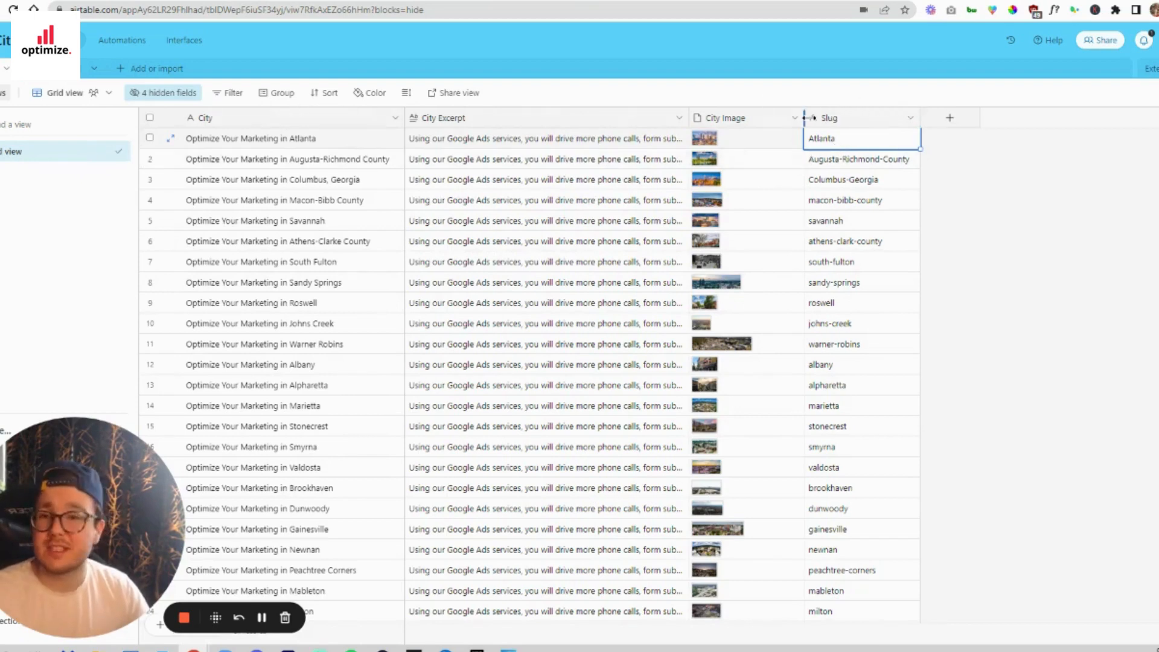
# - Look over the city records down to Griffin, then switch to Webflow and open the Optimize.Marketing site in the Designer
pyautogui.scroll(-10, 646, 193)
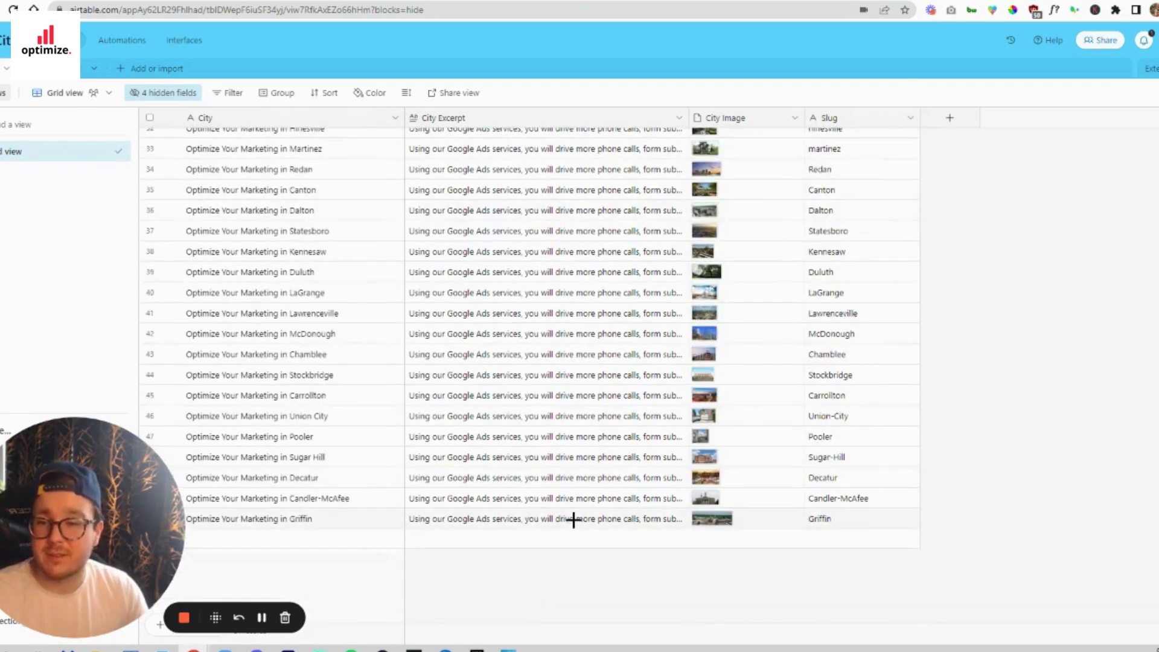
pyautogui.scroll(10, 614, 277)
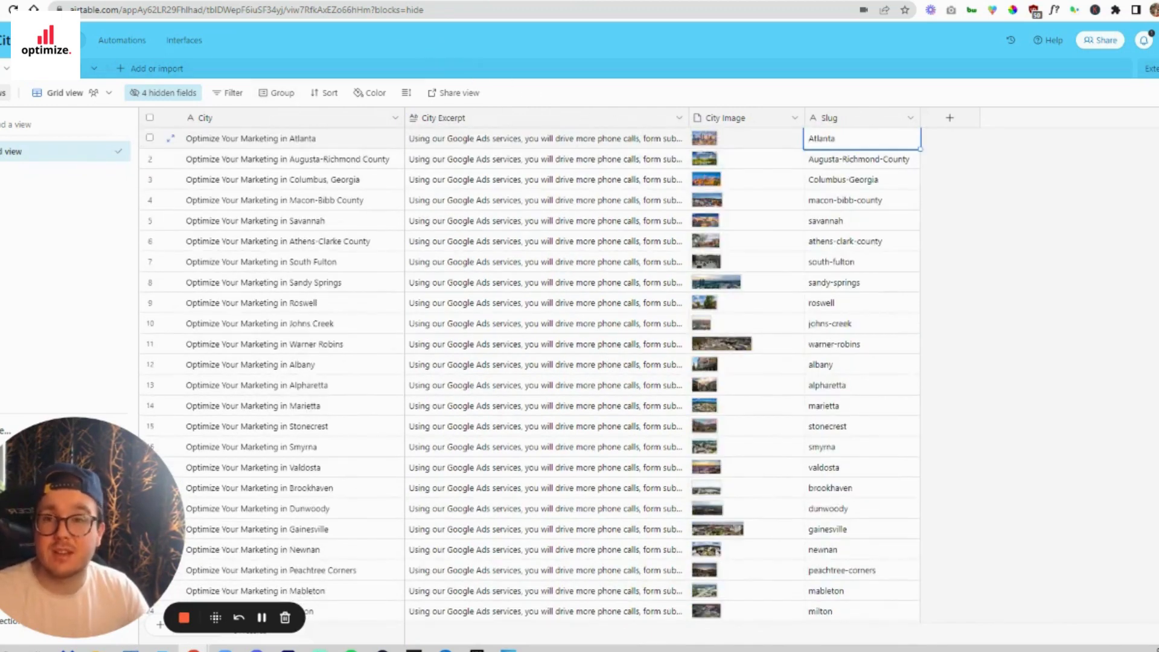
pyautogui.click(398, 1)
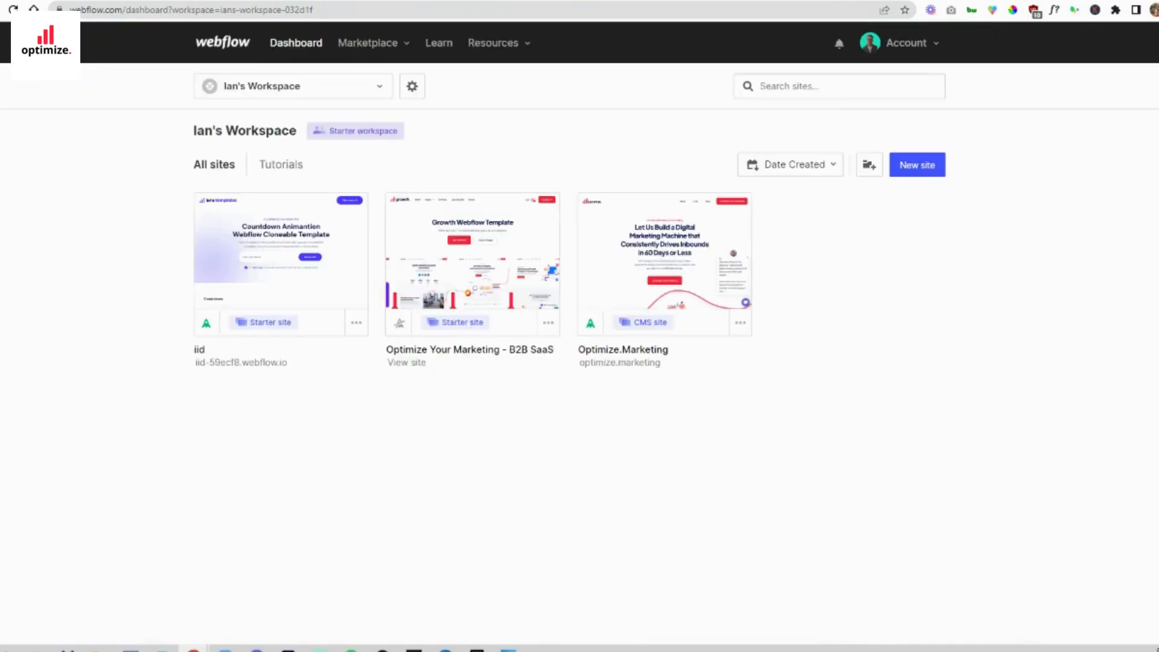
pyautogui.click(673, 250)
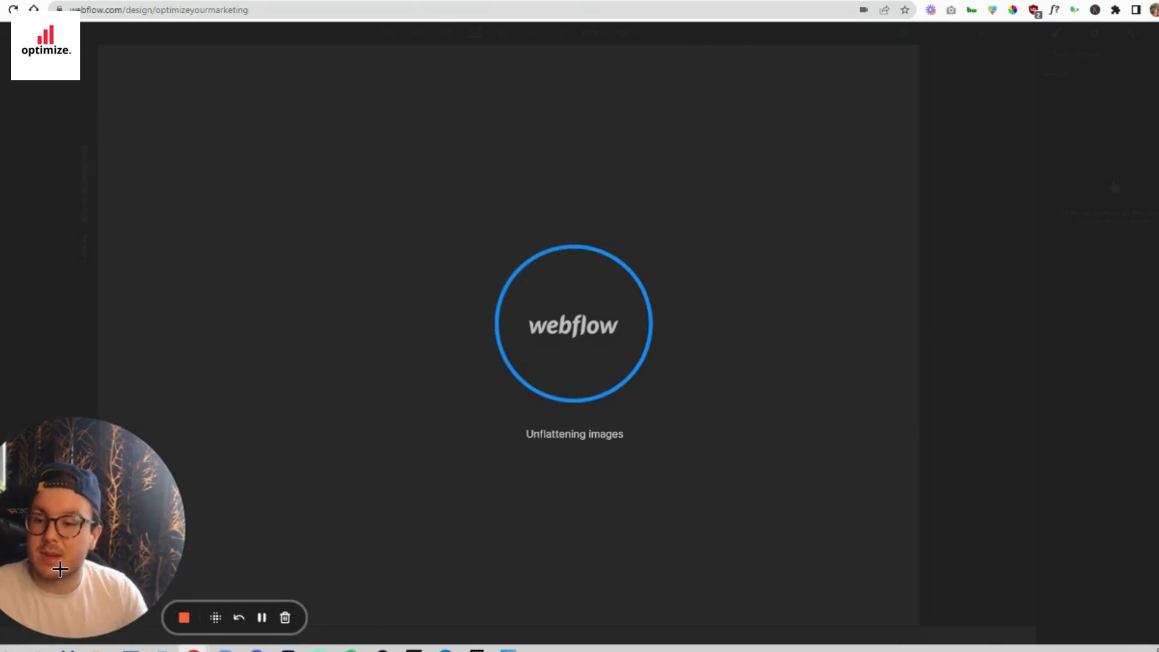
pyautogui.moveTo(64, 623)
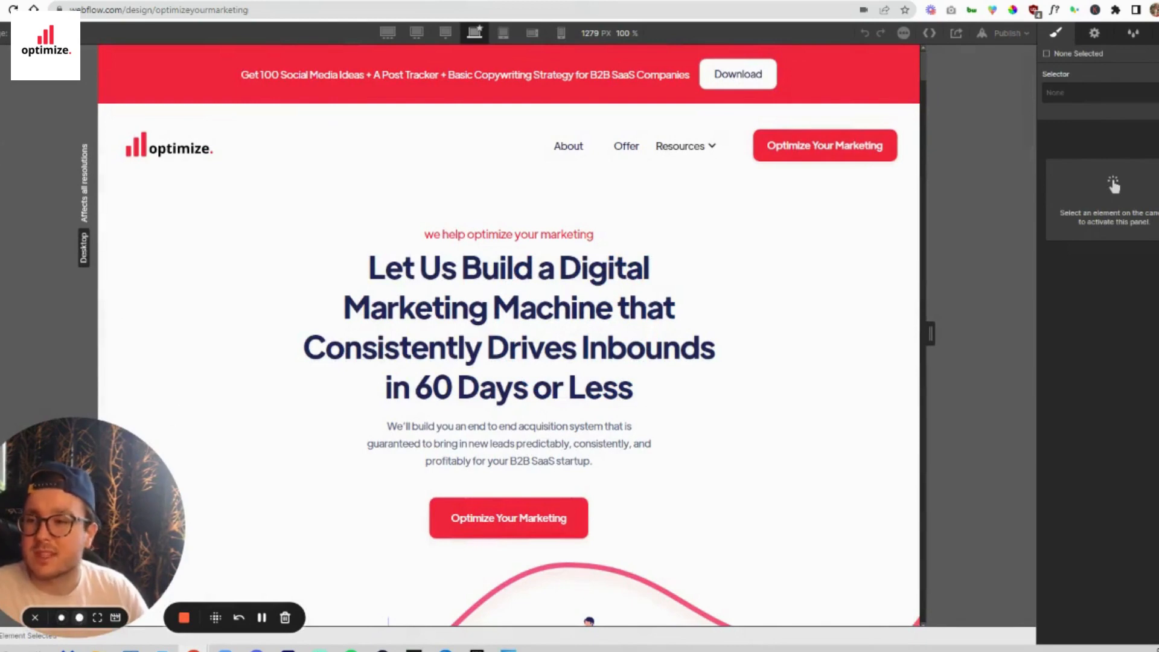
pyautogui.click(61, 618)
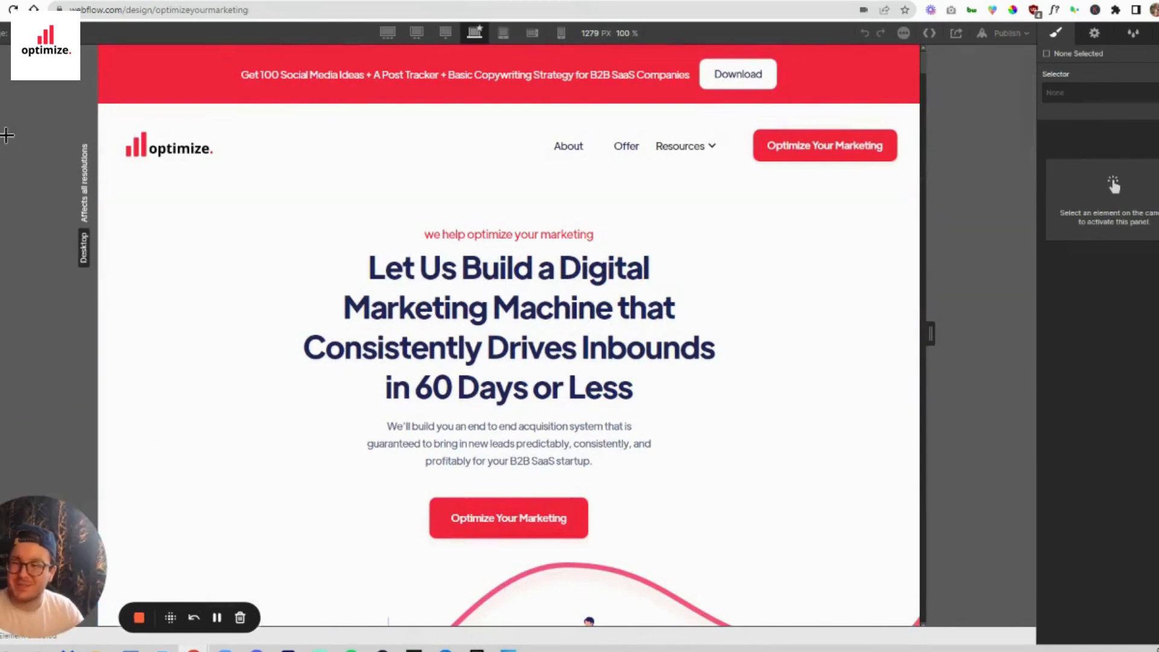
# - Open the site's page list and look through the static pages down to the CMS Collection pages
pyautogui.click(0, 118)
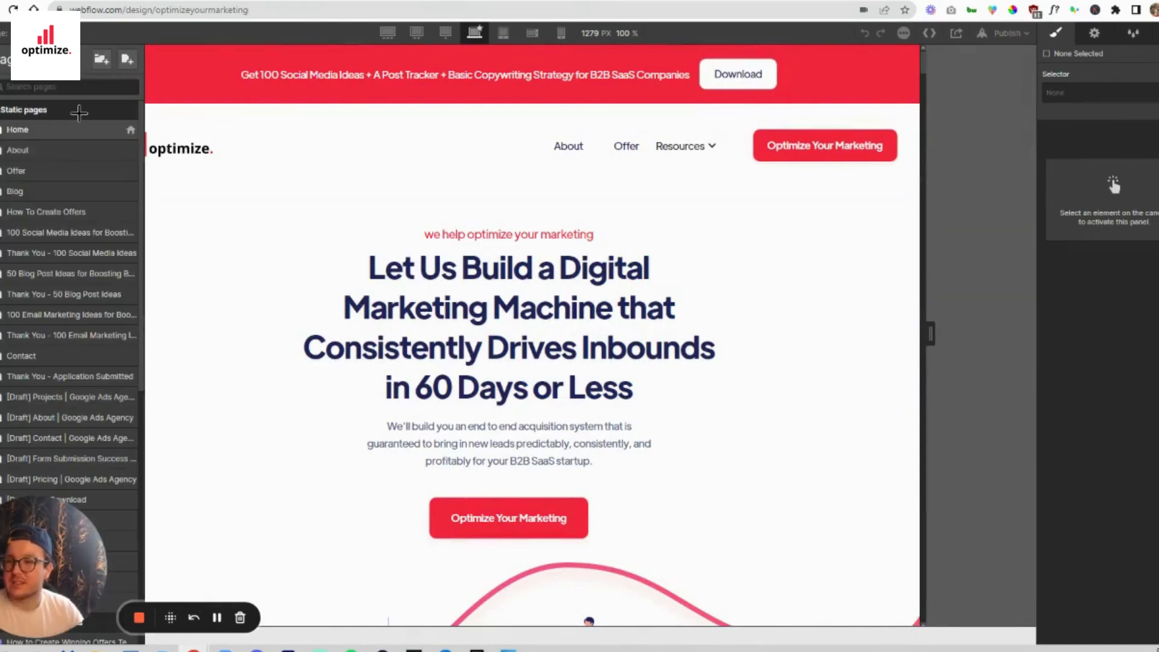
pyautogui.scroll(-1, 86, 204)
pyautogui.scroll(-3, 85, 204)
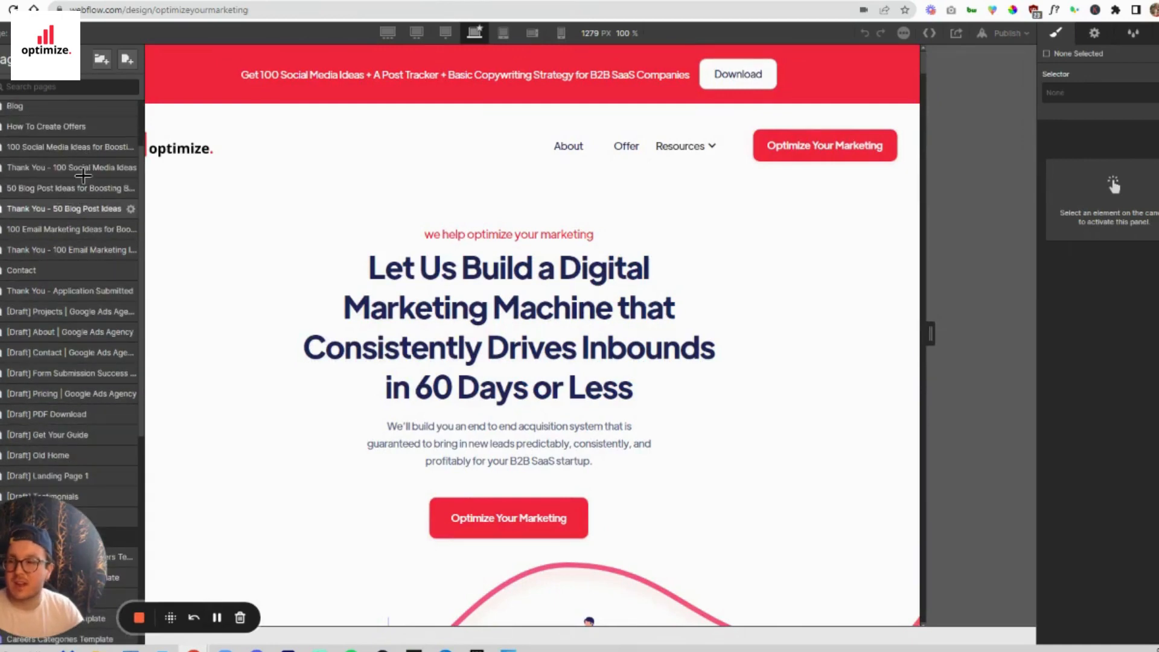
pyautogui.scroll(-6, 110, 201)
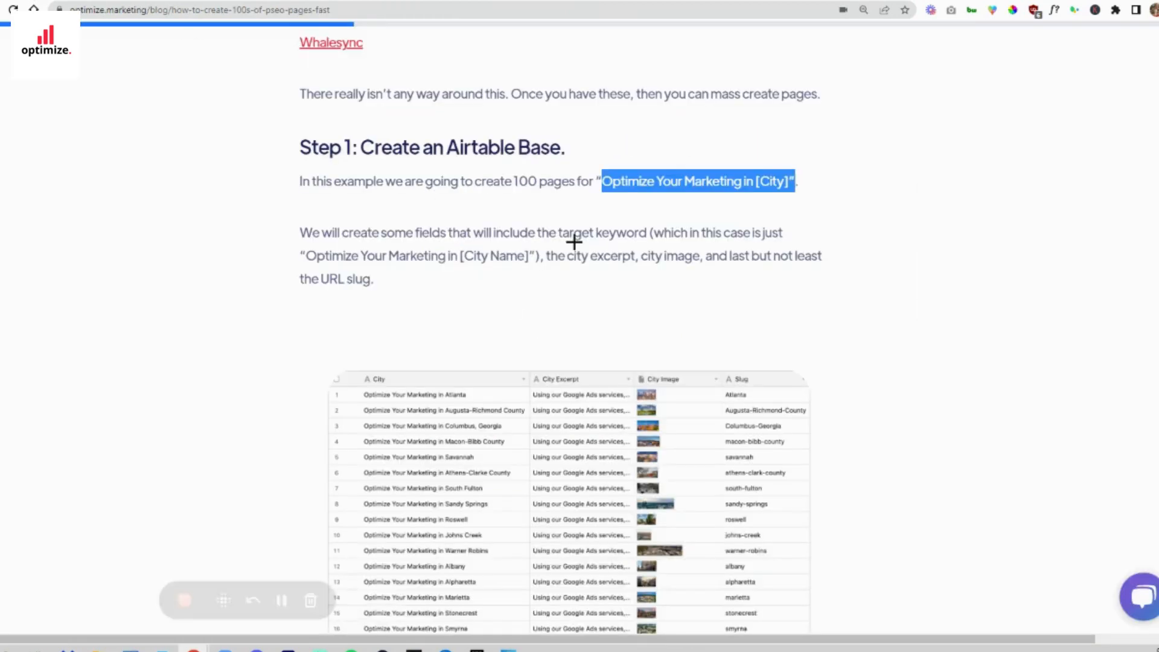
# - Review the blog article's Step 1 on the Airtable base and Step 2 on creating a Webflow collection
pyautogui.moveTo(302, 147); pyautogui.dragTo(651, 148)
pyautogui.scroll(-13, 595, 318)
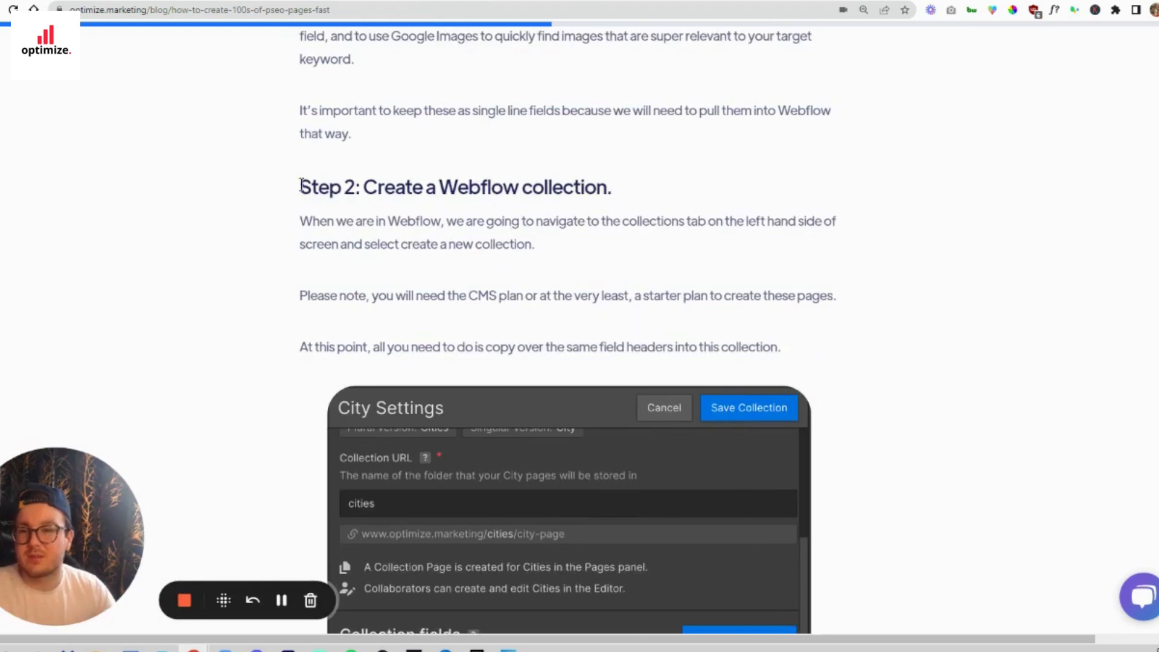
pyautogui.moveTo(301, 185); pyautogui.dragTo(680, 194)
# - Return to the Webflow Designer, start a new CMS collection named City Names and copy its example page URL
pyautogui.click(369, 7)
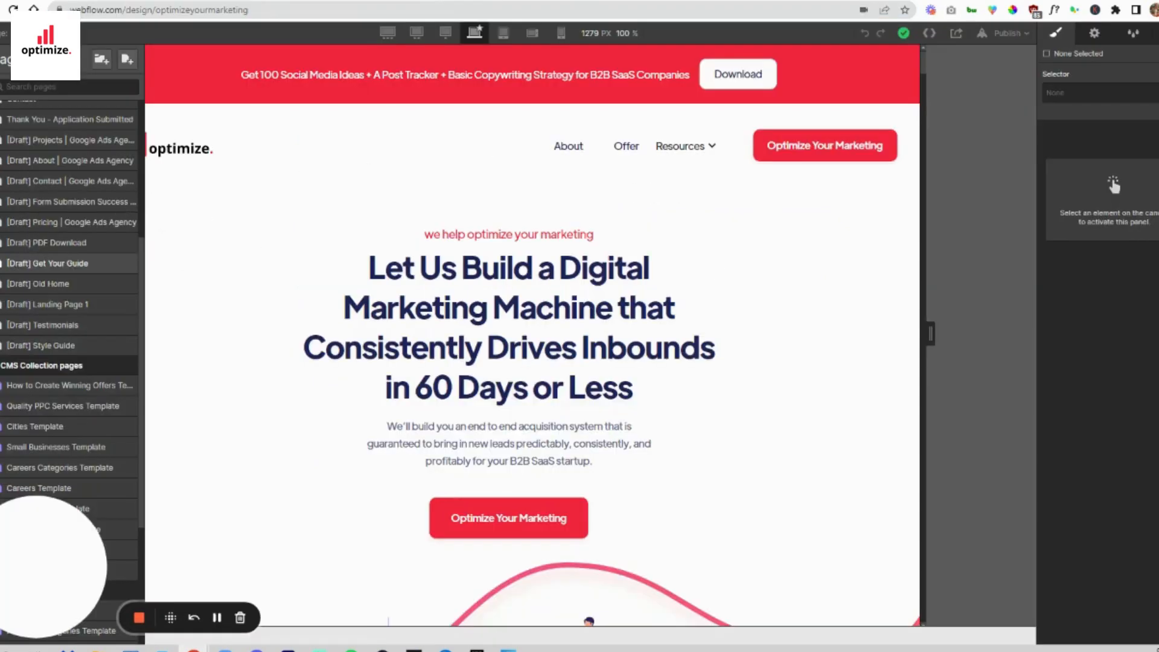
pyautogui.click(1, 164)
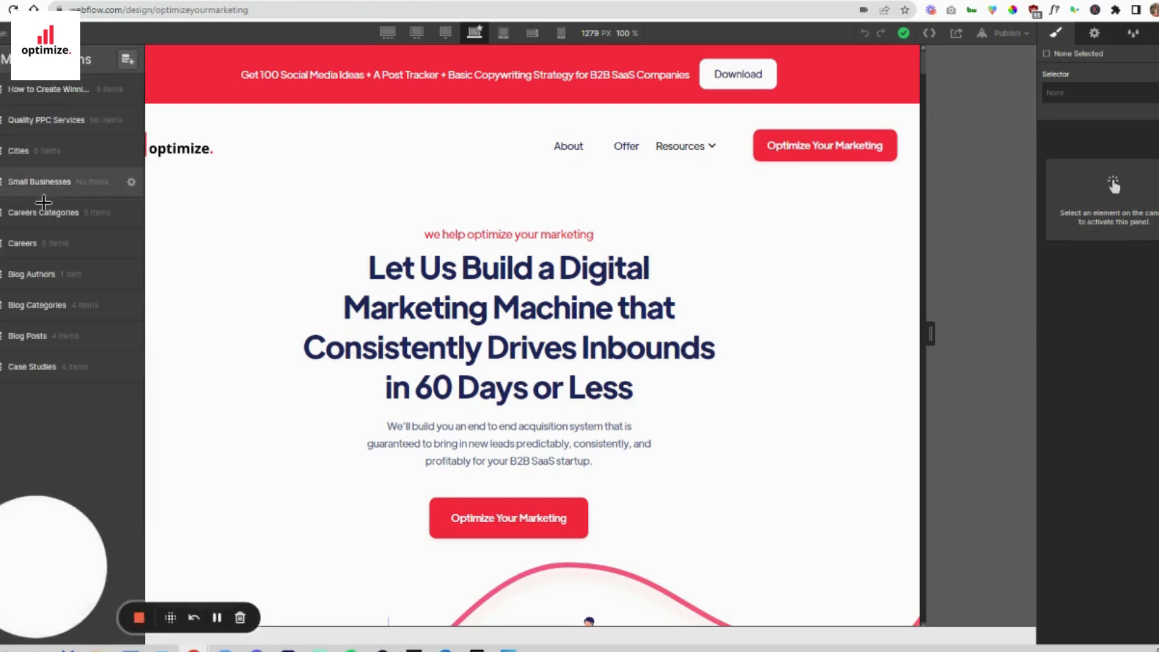
pyautogui.click(130, 58)
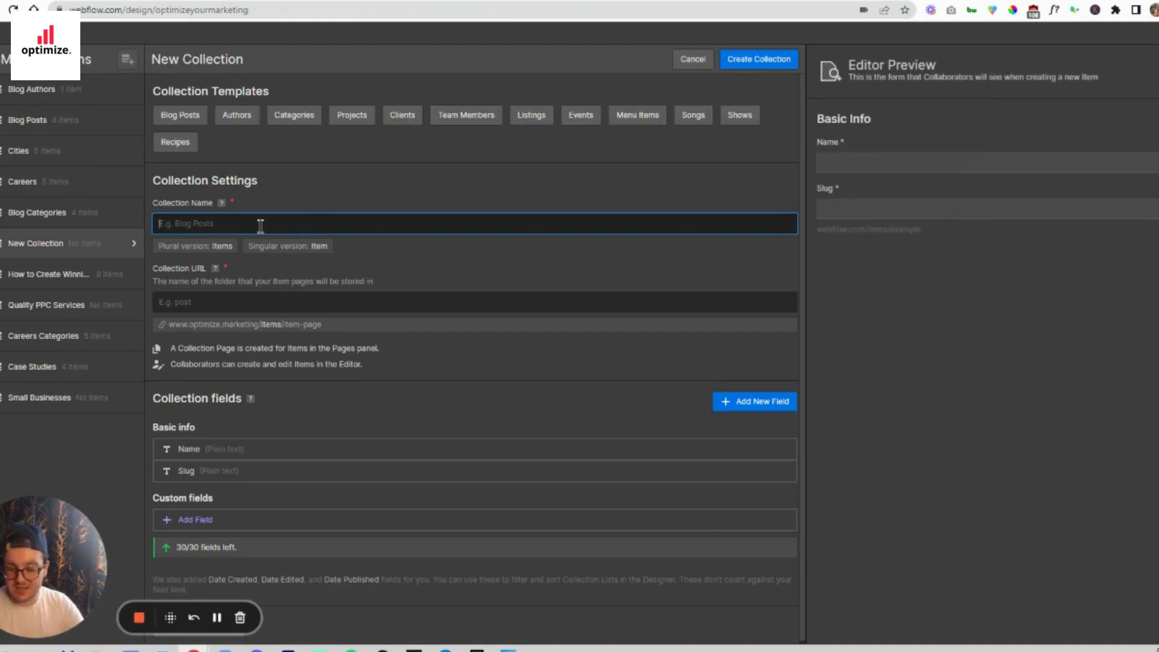
pyautogui.write('City Names')
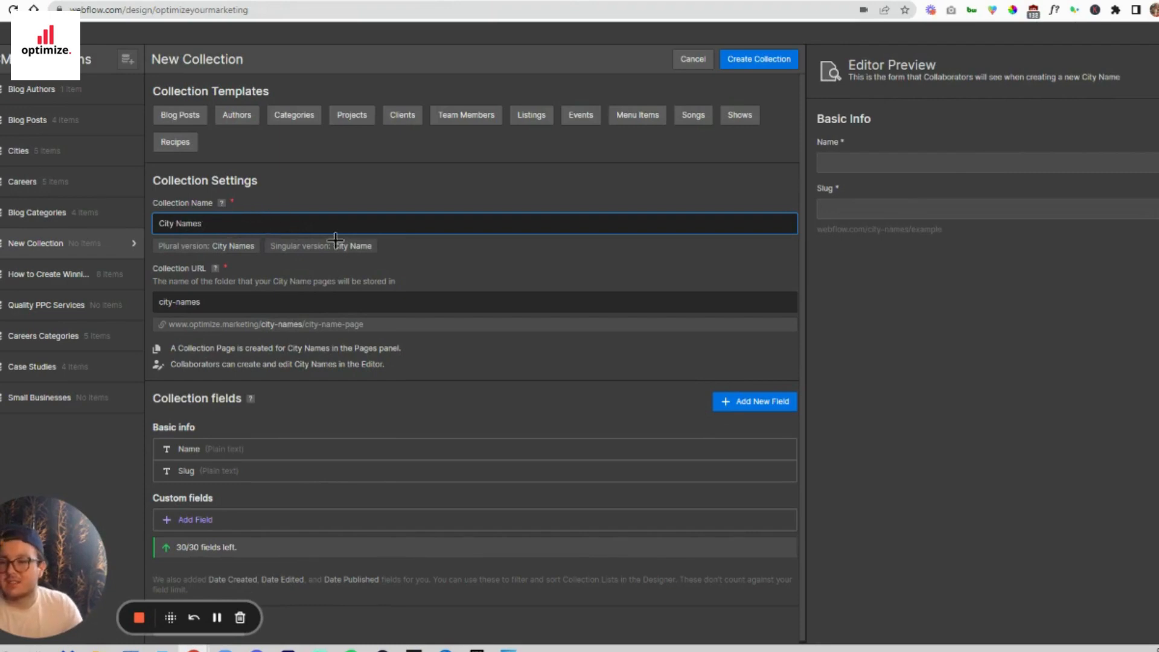
pyautogui.moveTo(210, 305); pyautogui.dragTo(148, 304)
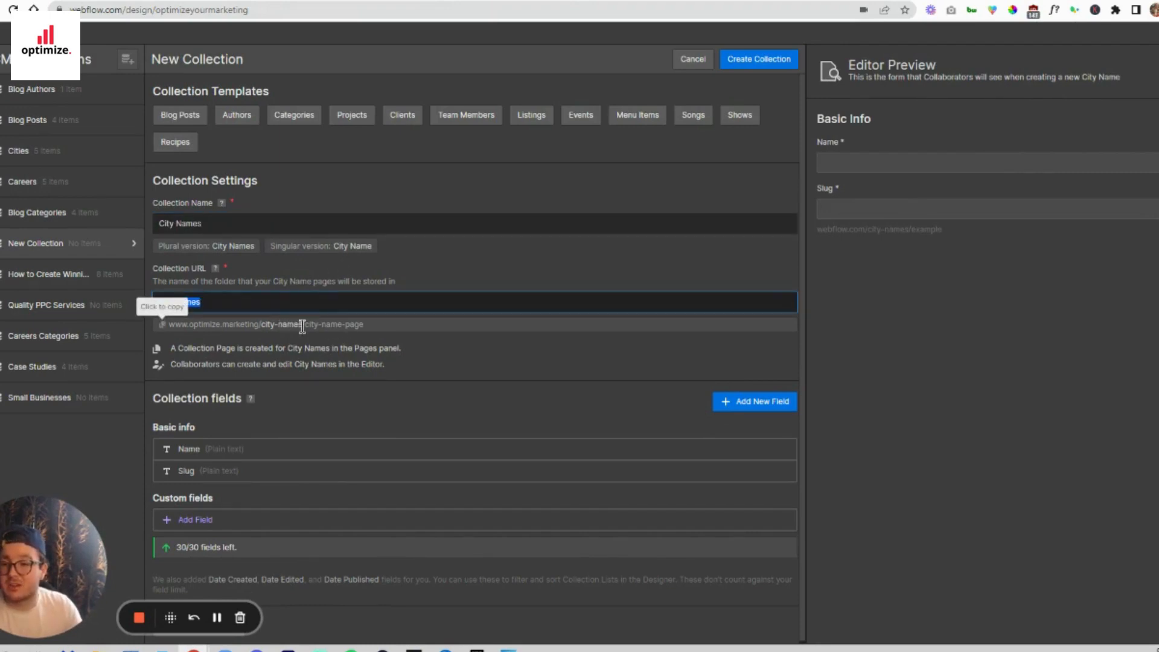
pyautogui.click(264, 325)
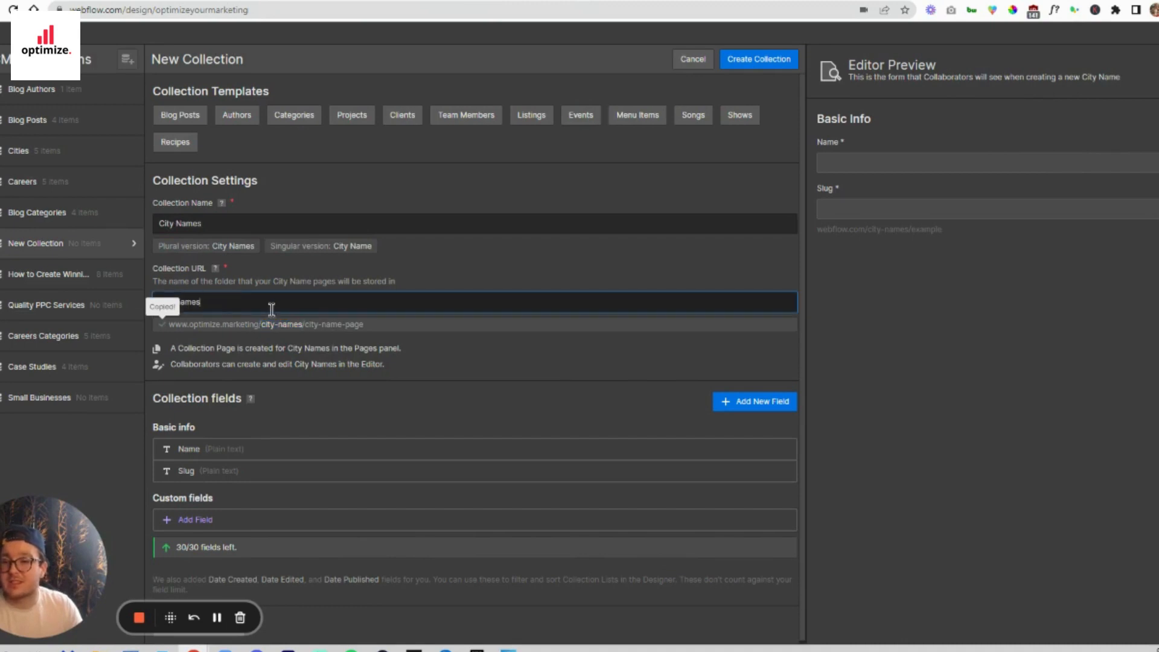
# - Rename the new collection as "best google ads agency" and examine the page part of its URL
pyautogui.click(216, 223)
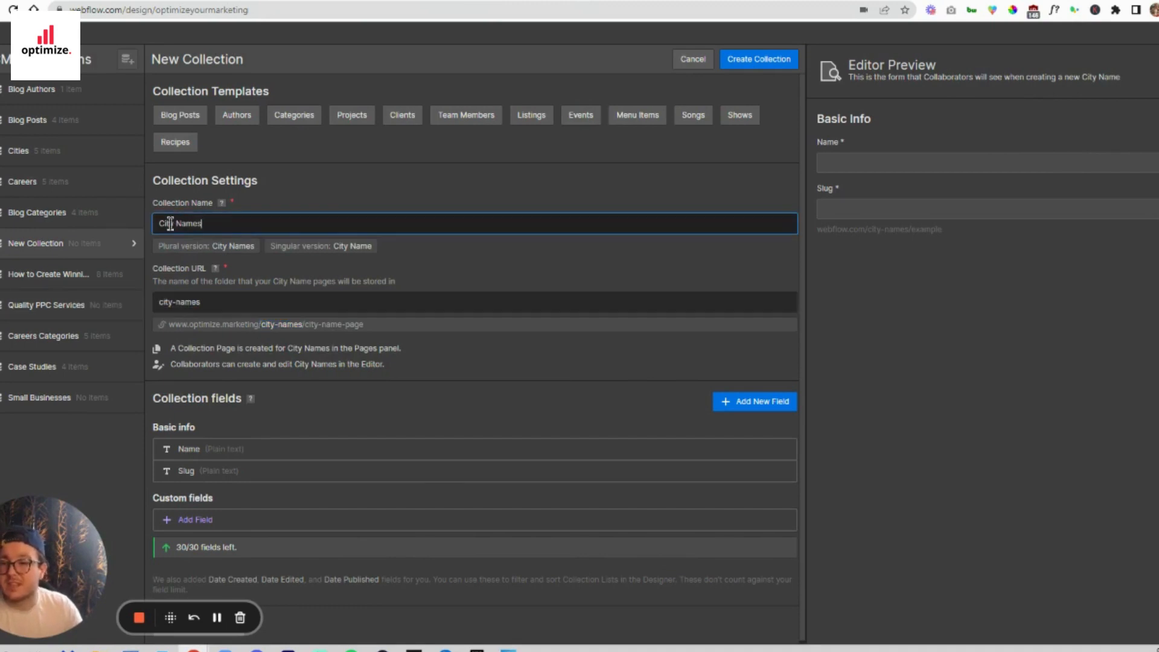
pyautogui.moveTo(170, 223); pyautogui.dragTo(163, 224)
pyautogui.press('BackSpace')
pyautogui.press('BackSpace')
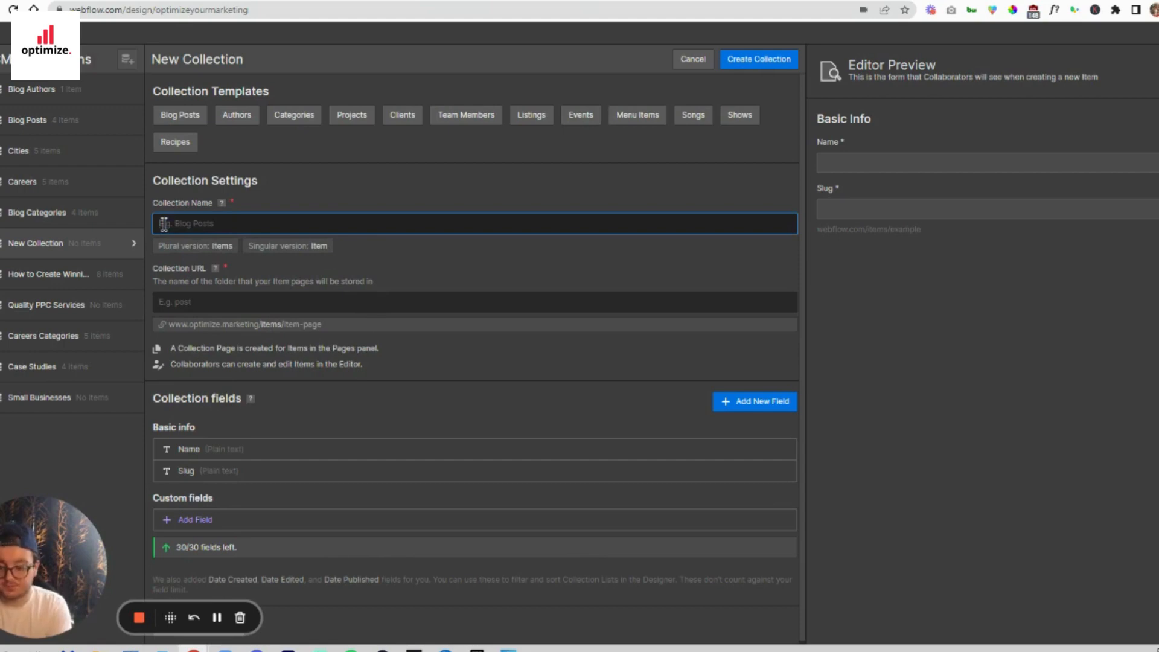
pyautogui.write('Best')
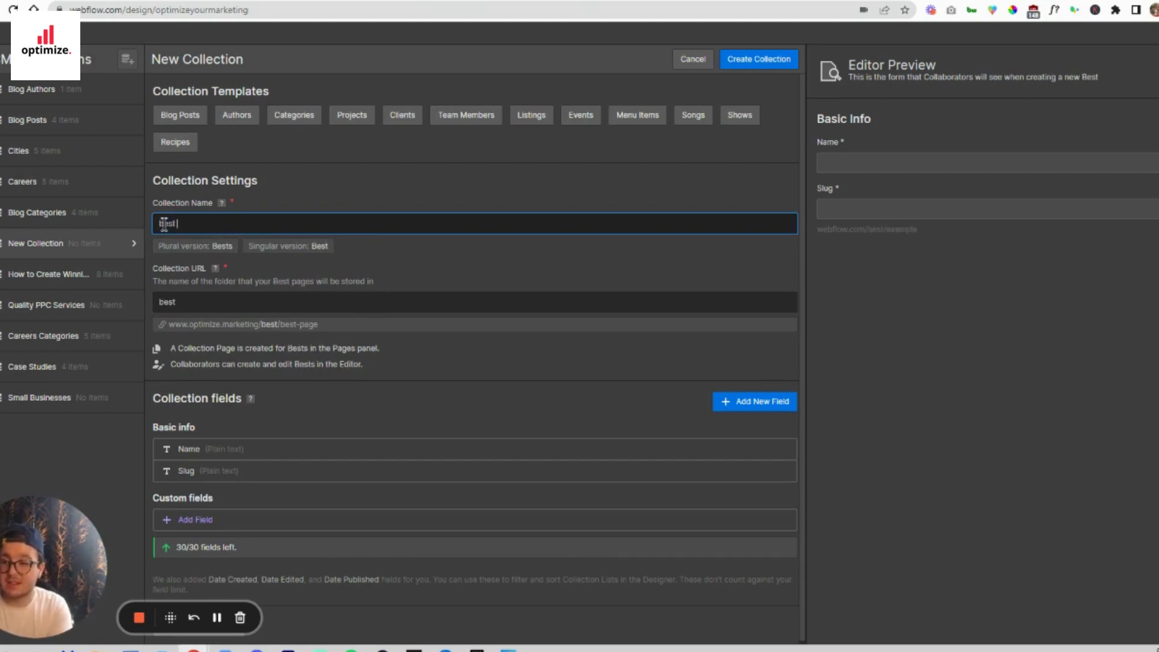
pyautogui.write(' google ads ag')
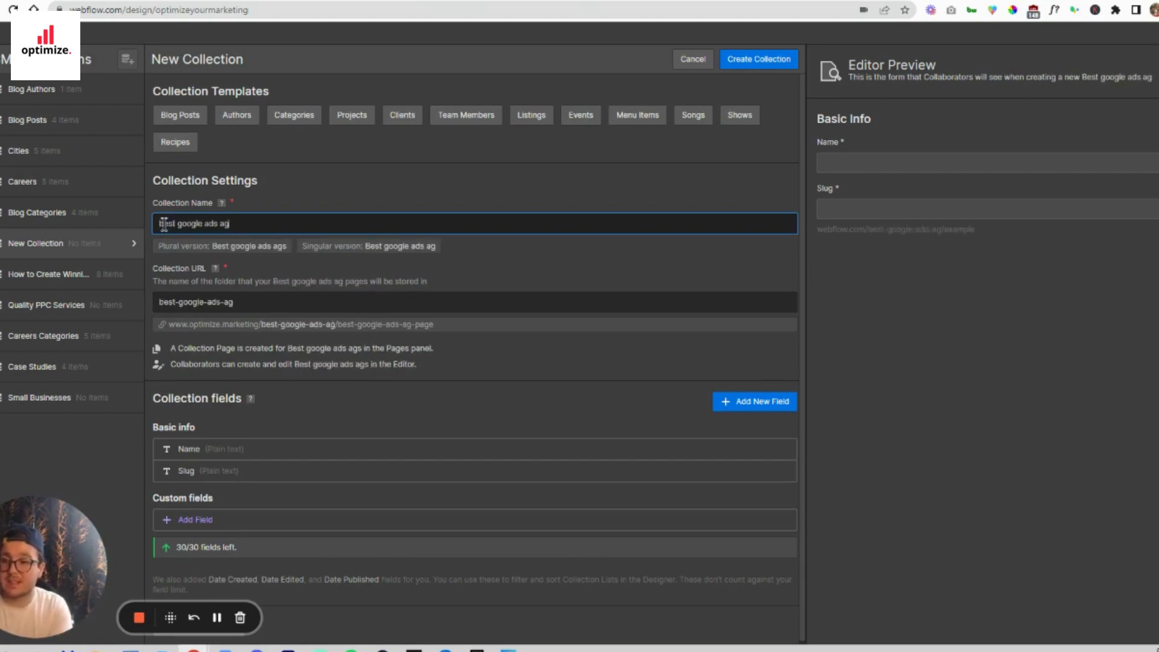
pyautogui.write('ency')
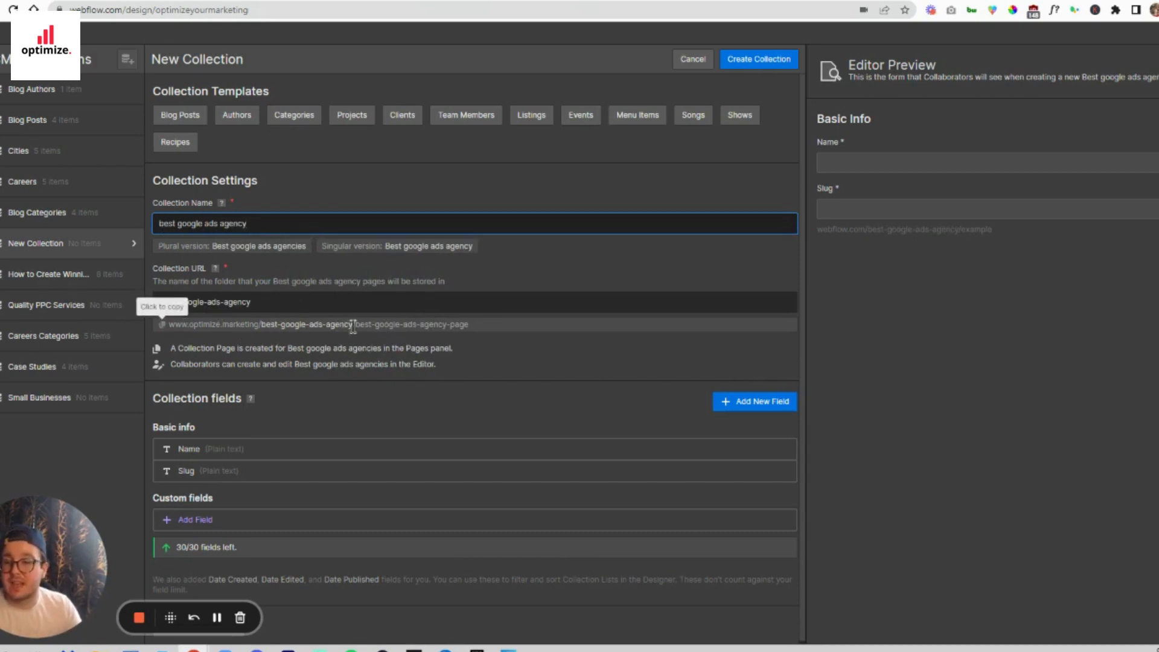
pyautogui.moveTo(356, 325); pyautogui.dragTo(471, 325)
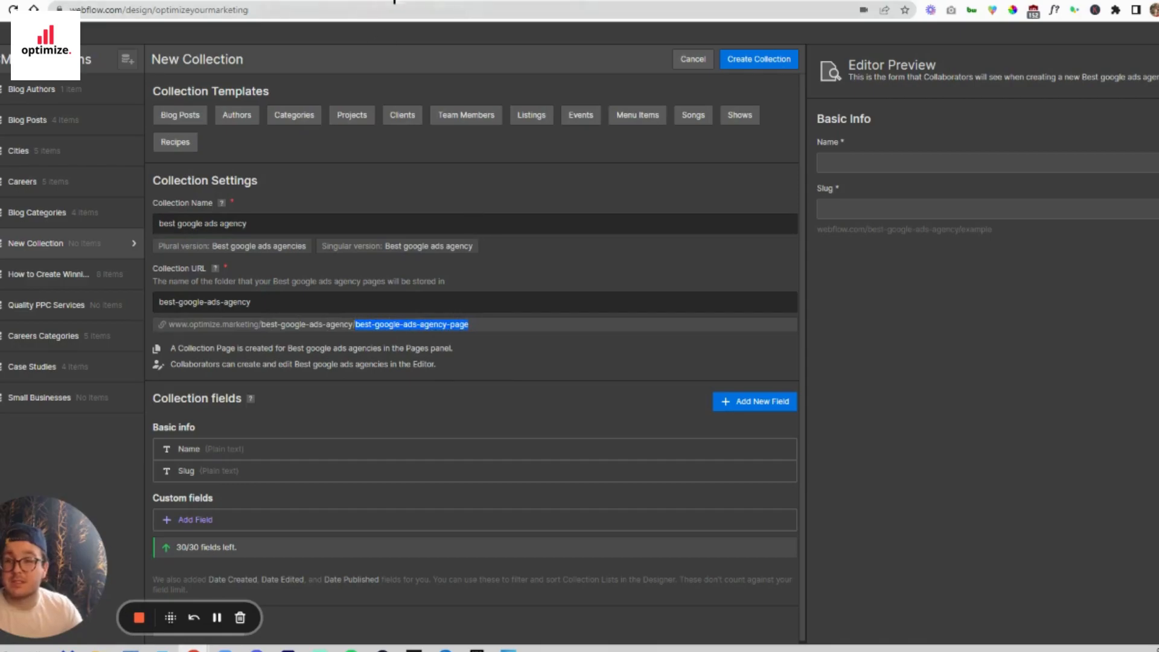
# - Check the Airtable field headers, then relabel the collection's Name field as City and save it
pyautogui.click(393, 1)
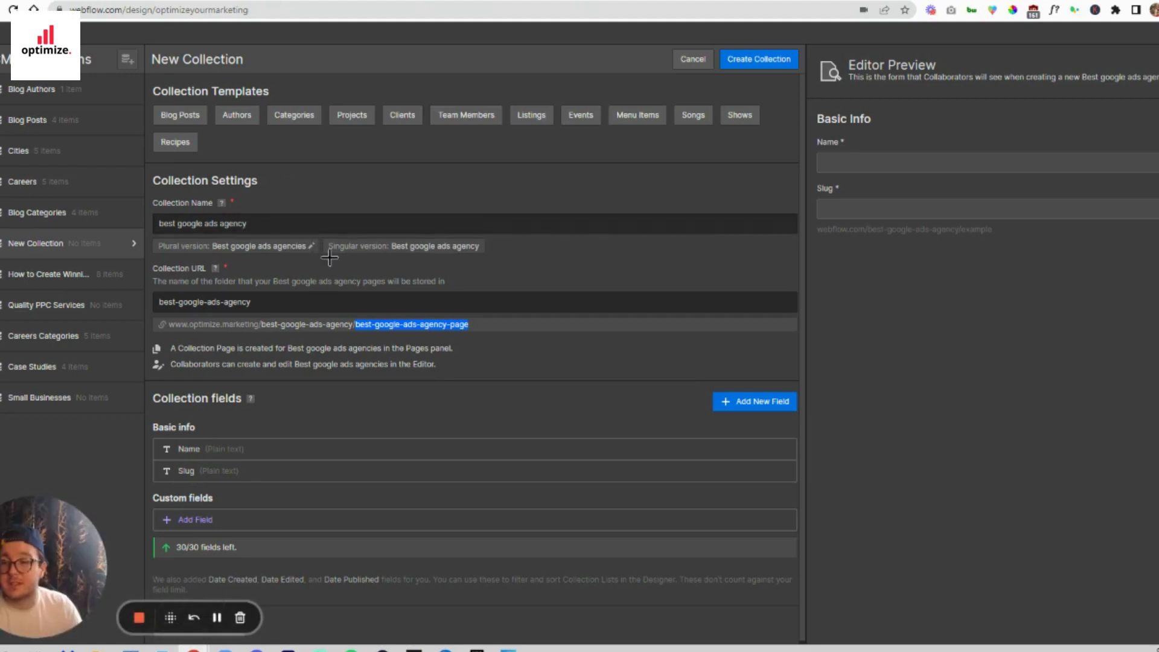
pyautogui.click(222, 448)
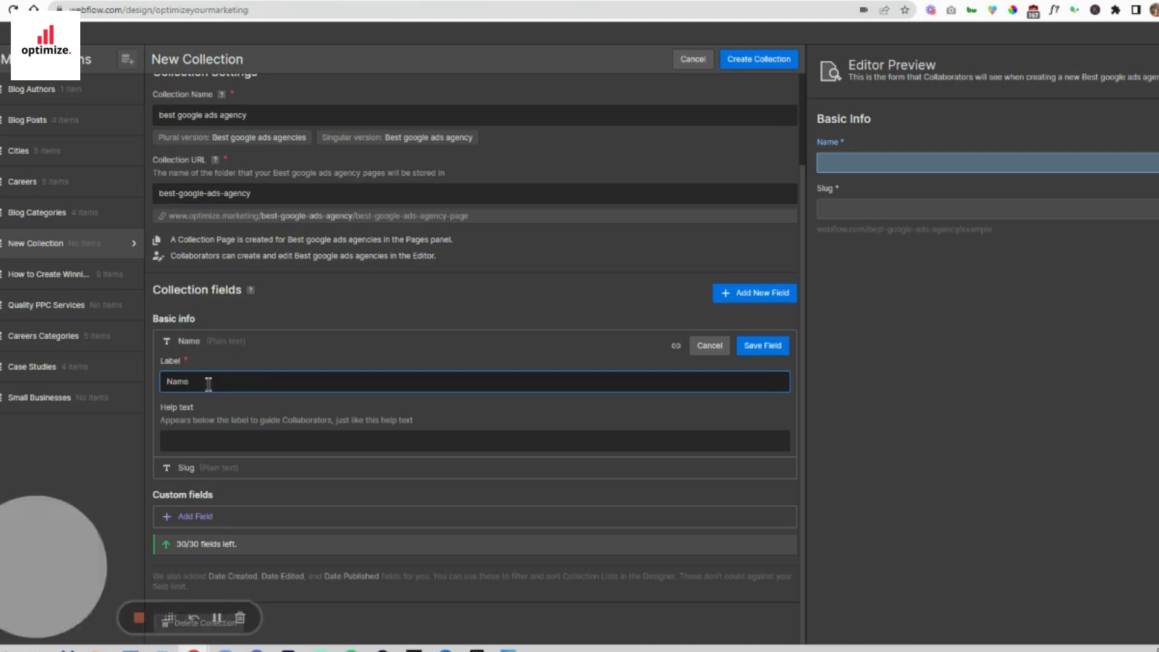
pyautogui.moveTo(207, 383); pyautogui.dragTo(122, 386)
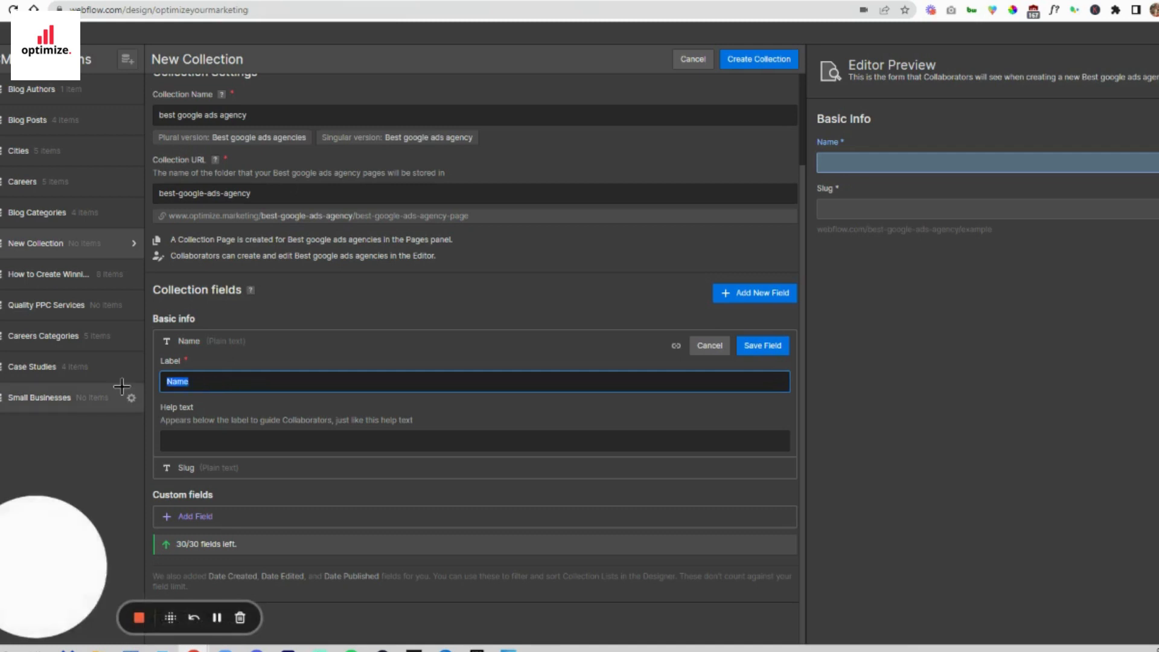
pyautogui.write('City')
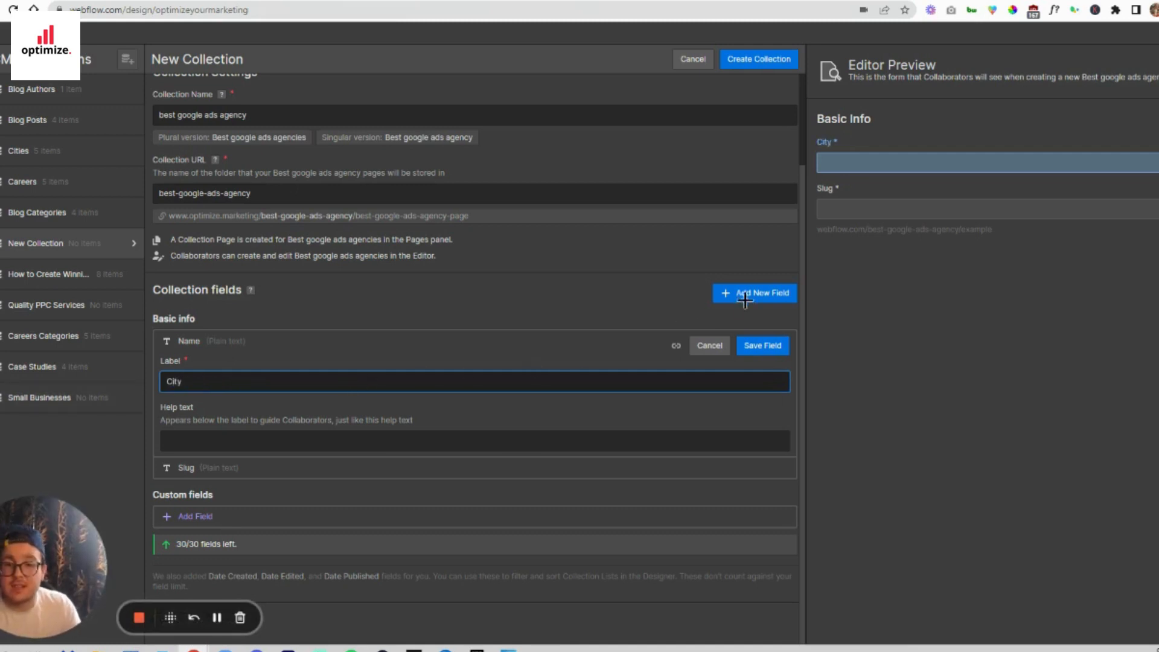
pyautogui.click(764, 345)
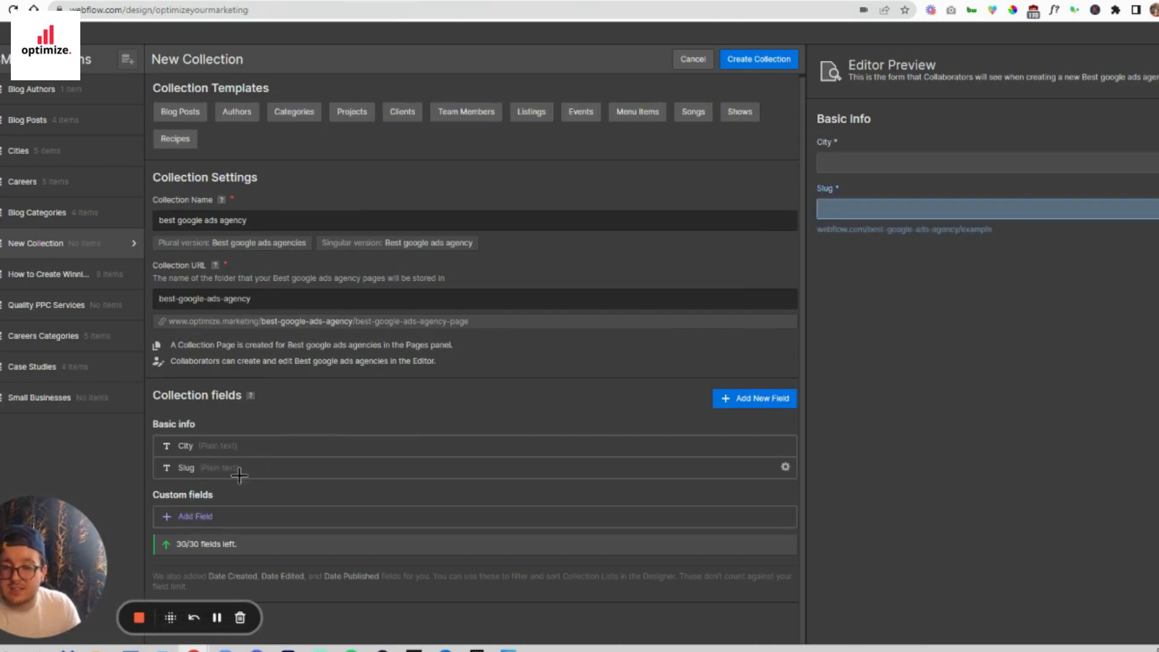
pyautogui.click(195, 516)
pyautogui.click(195, 395)
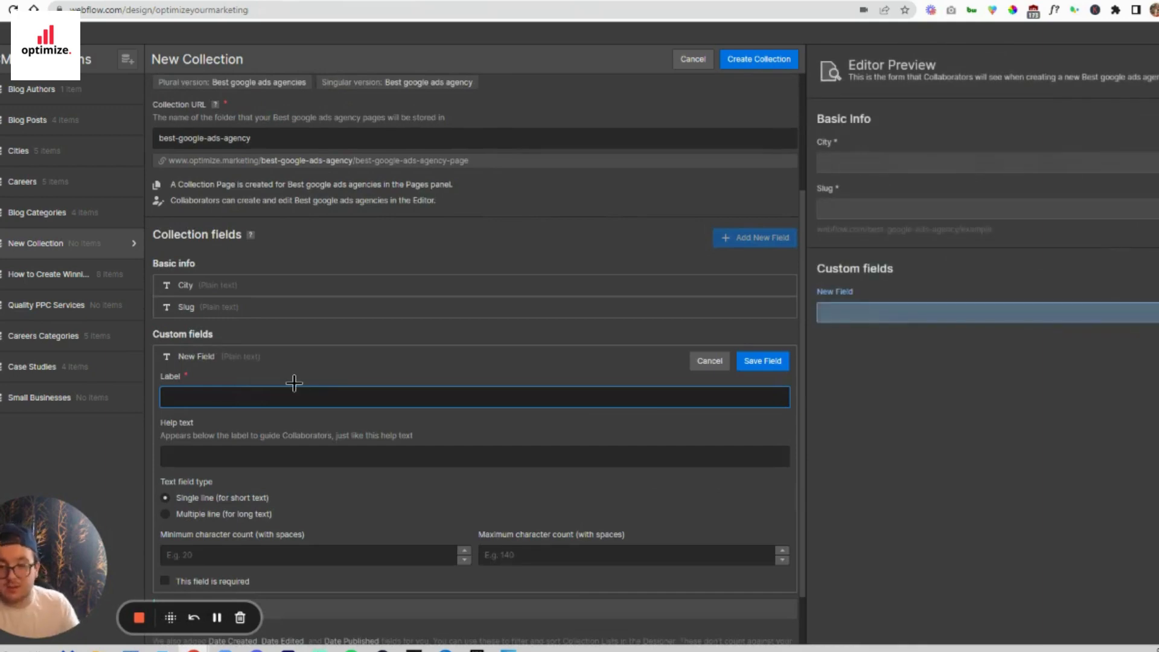
pyautogui.click(715, 362)
pyautogui.click(671, 372)
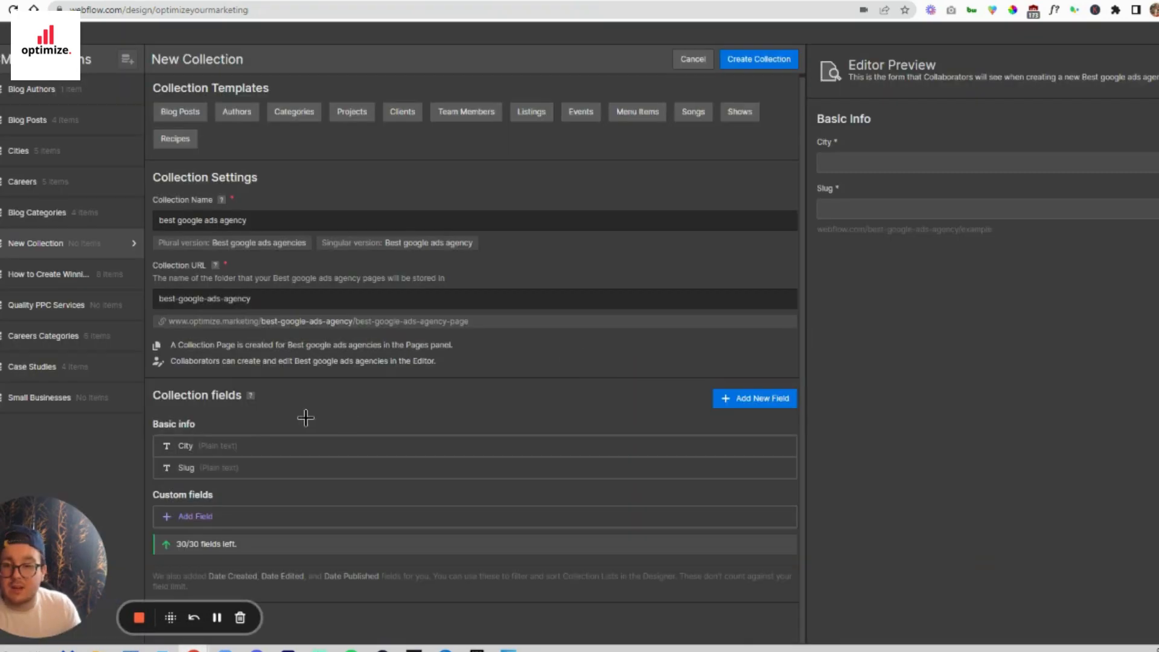
# - Add a single-line plain text custom field labelled City Excerpt to the collection and save it
pyautogui.click(195, 516)
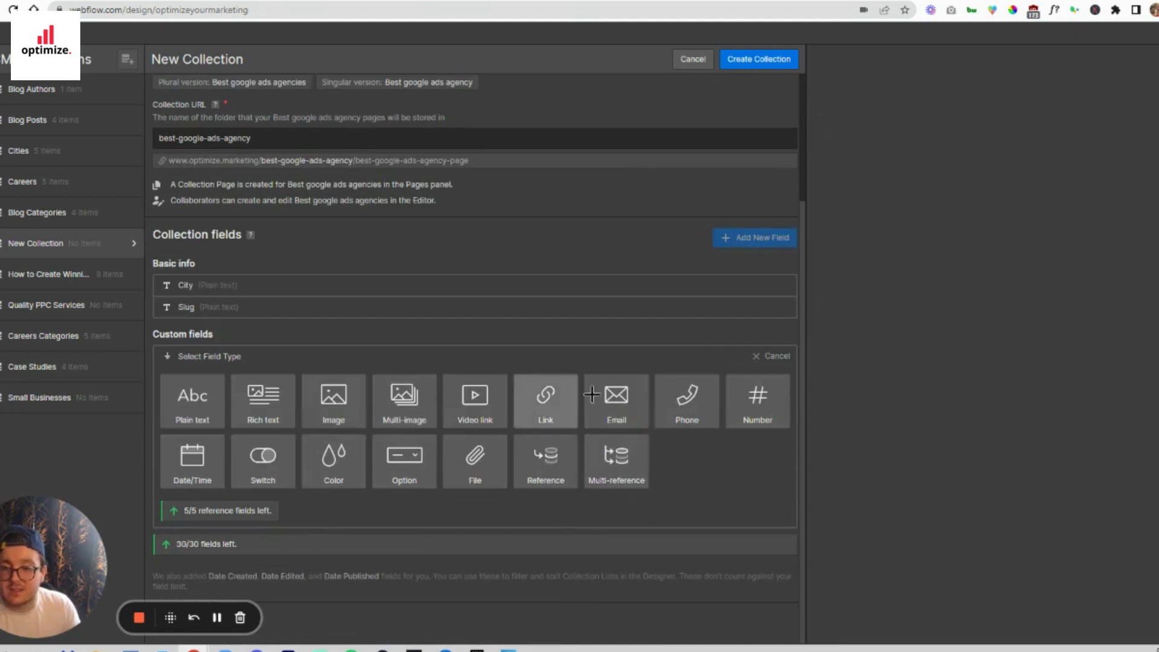
pyautogui.moveTo(257, 392)
pyautogui.moveTo(193, 402)
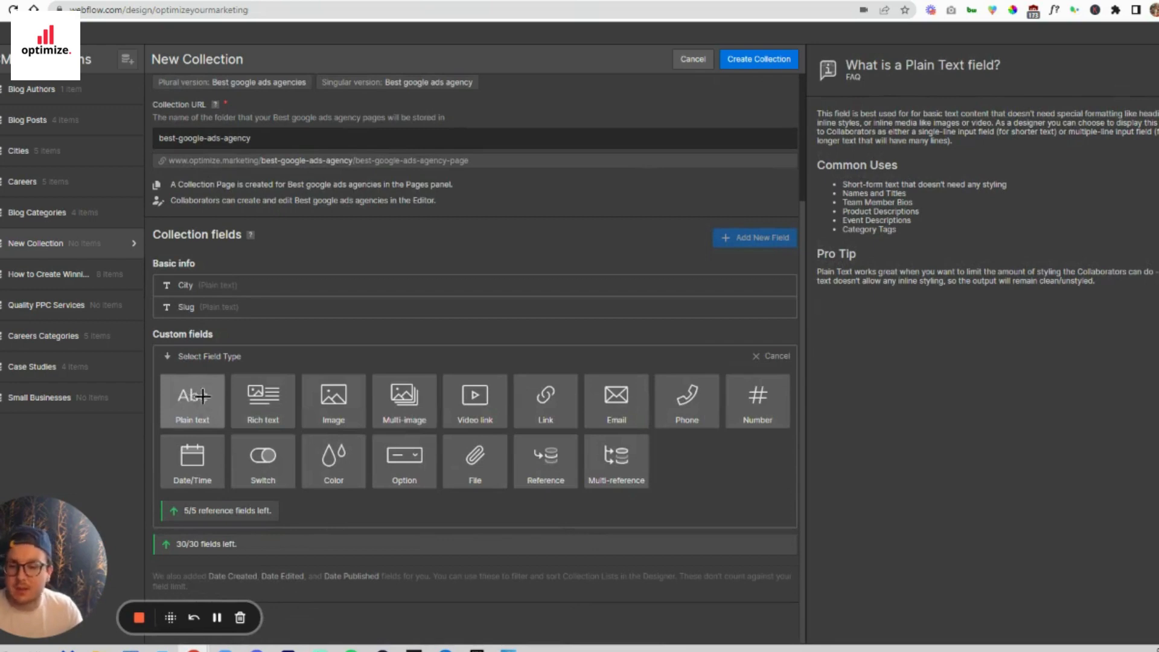
pyautogui.moveTo(341, 419)
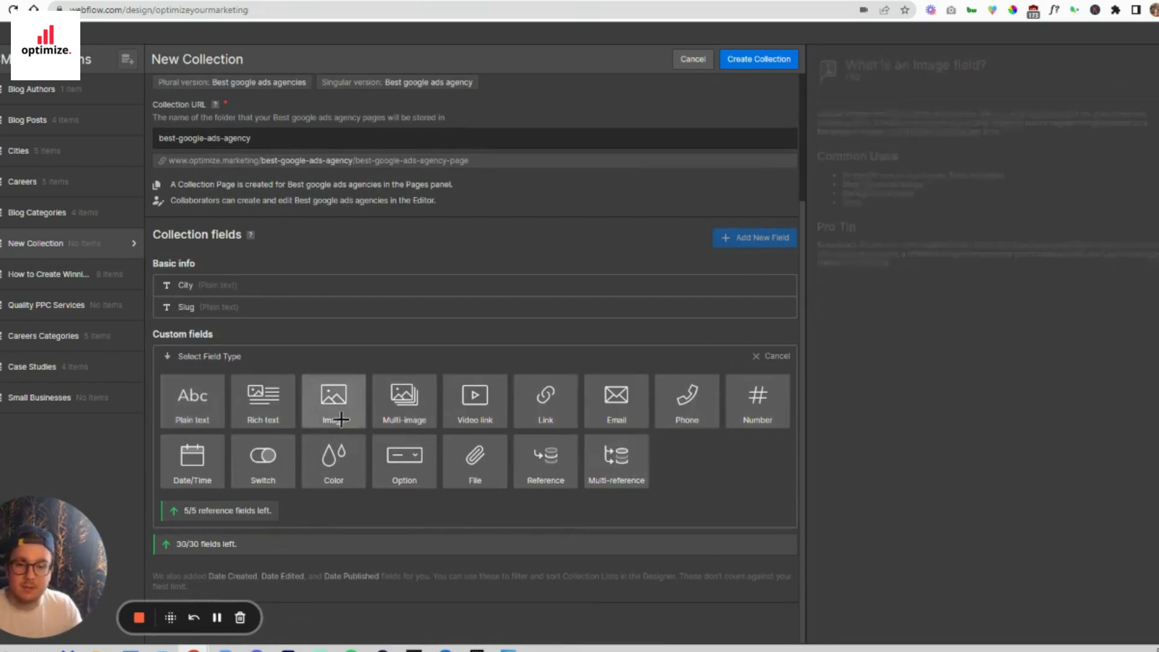
pyautogui.click(195, 402)
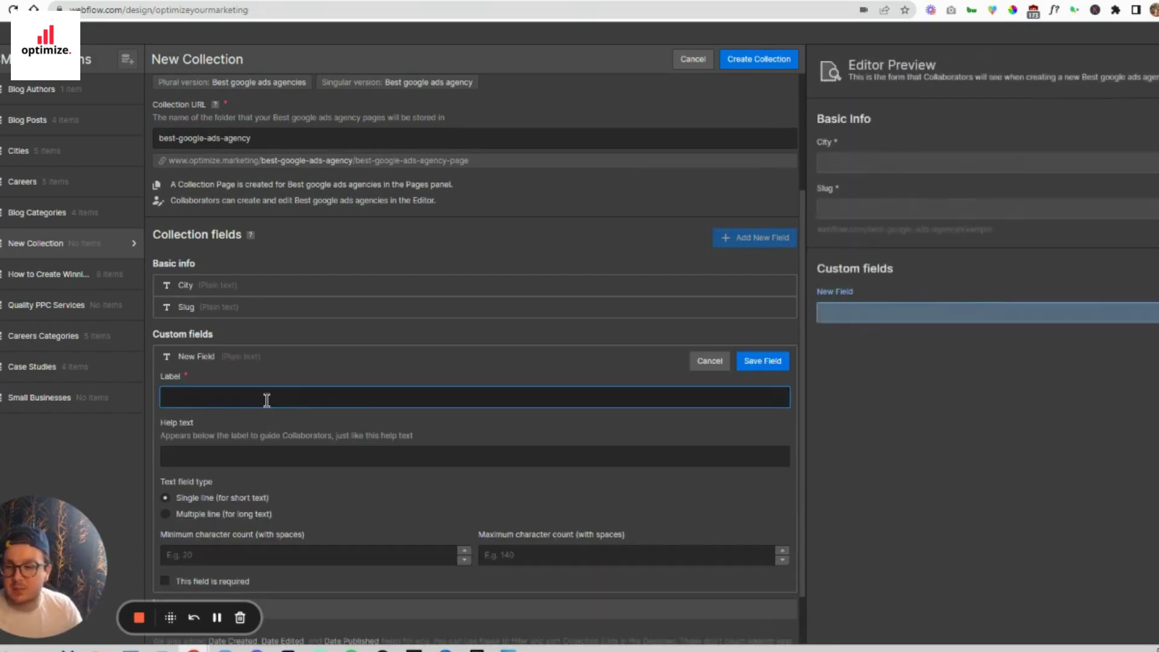
pyautogui.write('City Excerpt')
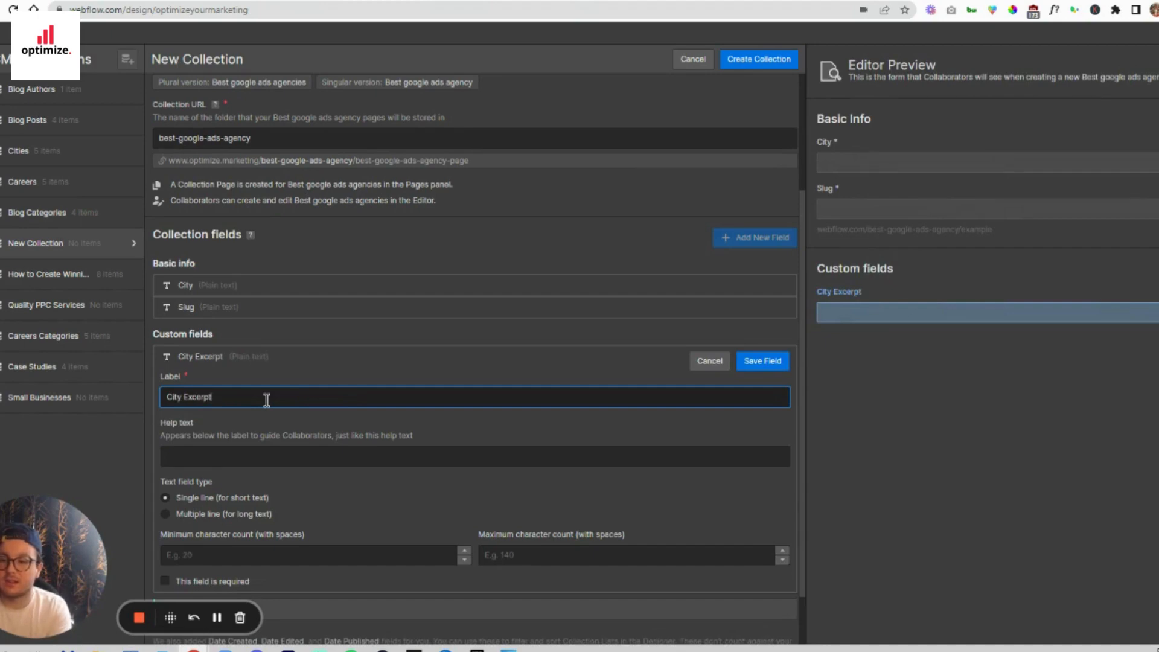
pyautogui.press('Return')
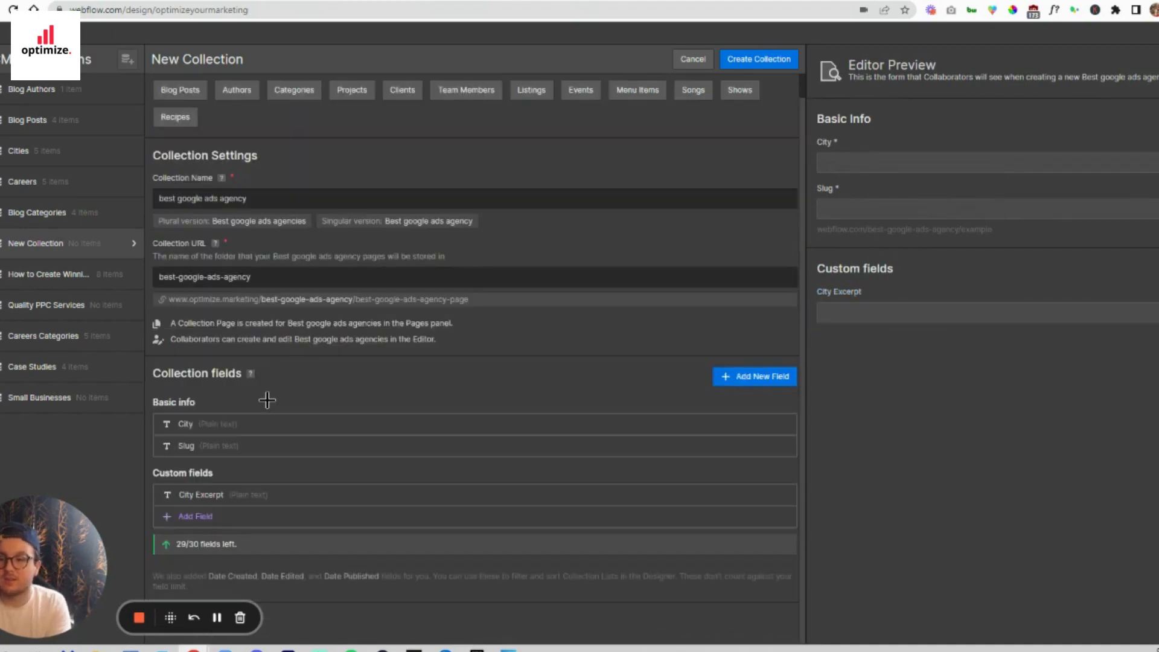
# - Add an image custom field labelled City Image to the collection, save it and create the collection
pyautogui.click(193, 516)
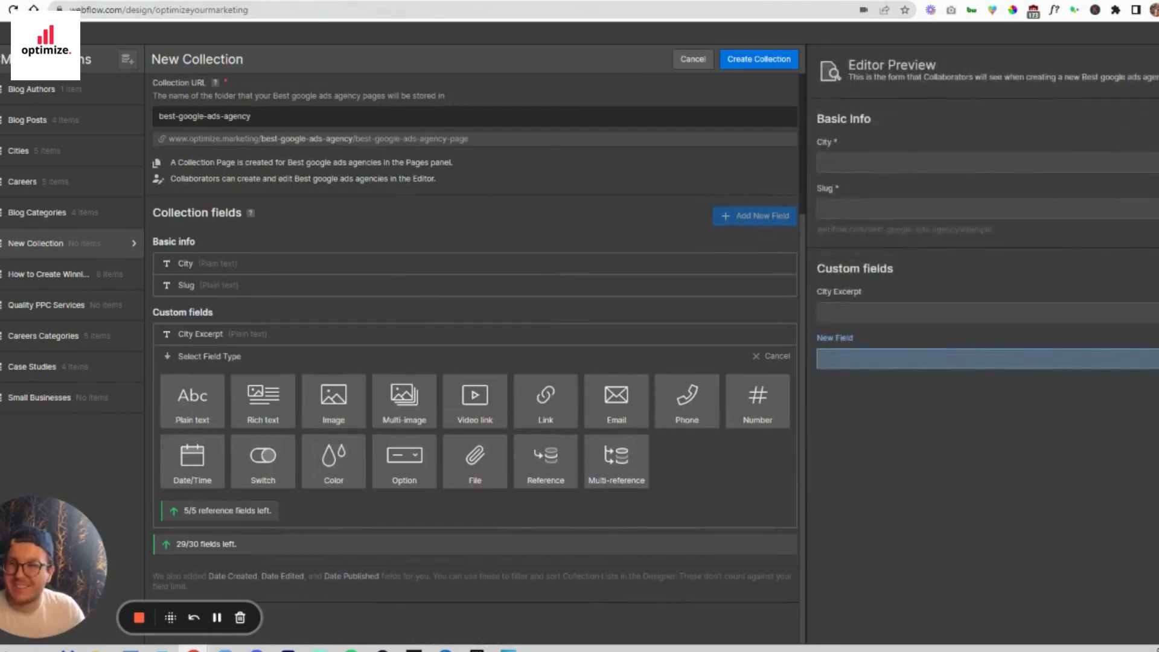
pyautogui.hotkey('ctrl', 'Tab')
pyautogui.hotkey('ctrl', 'shift', 'Tab')
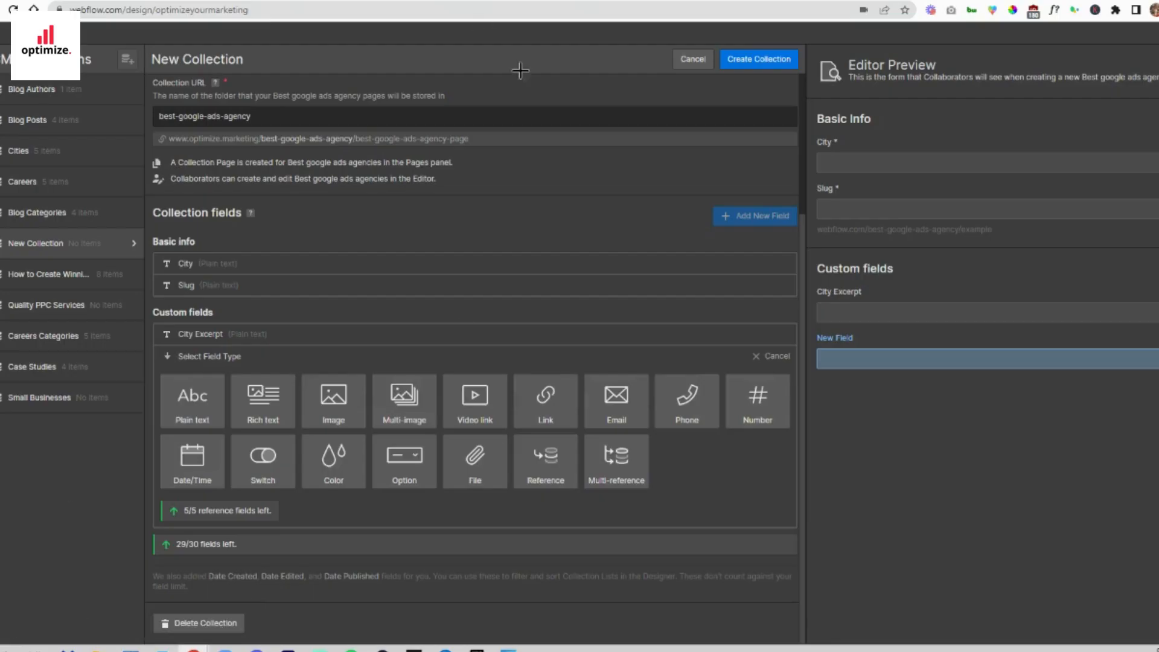
pyautogui.click(334, 401)
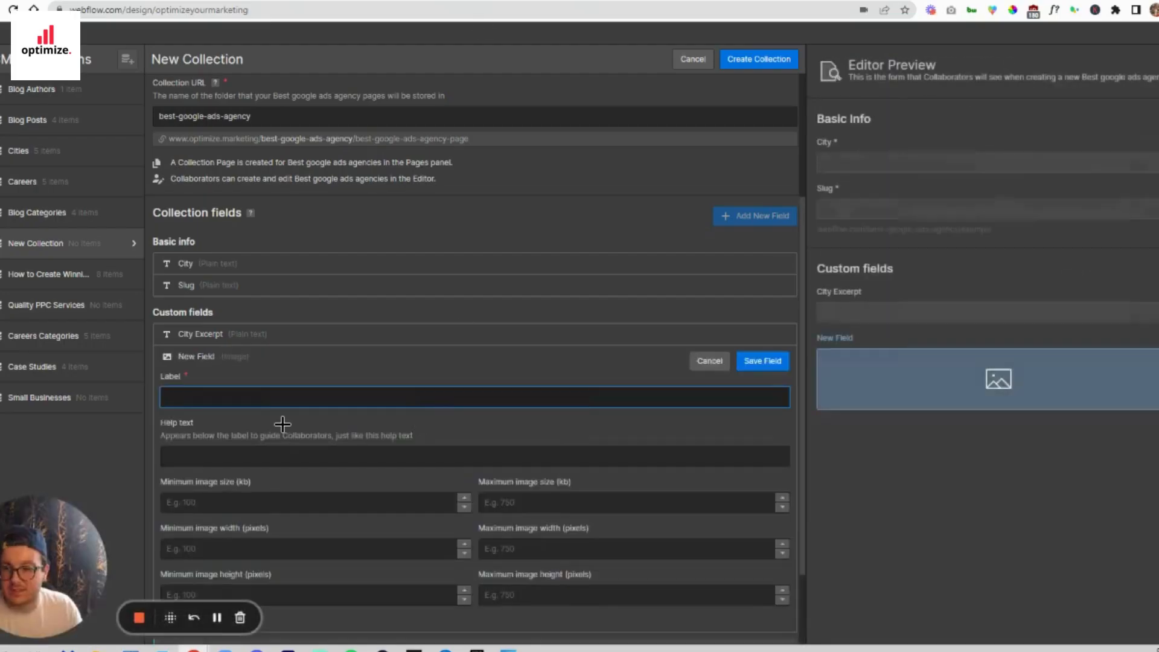
pyautogui.write('City Image')
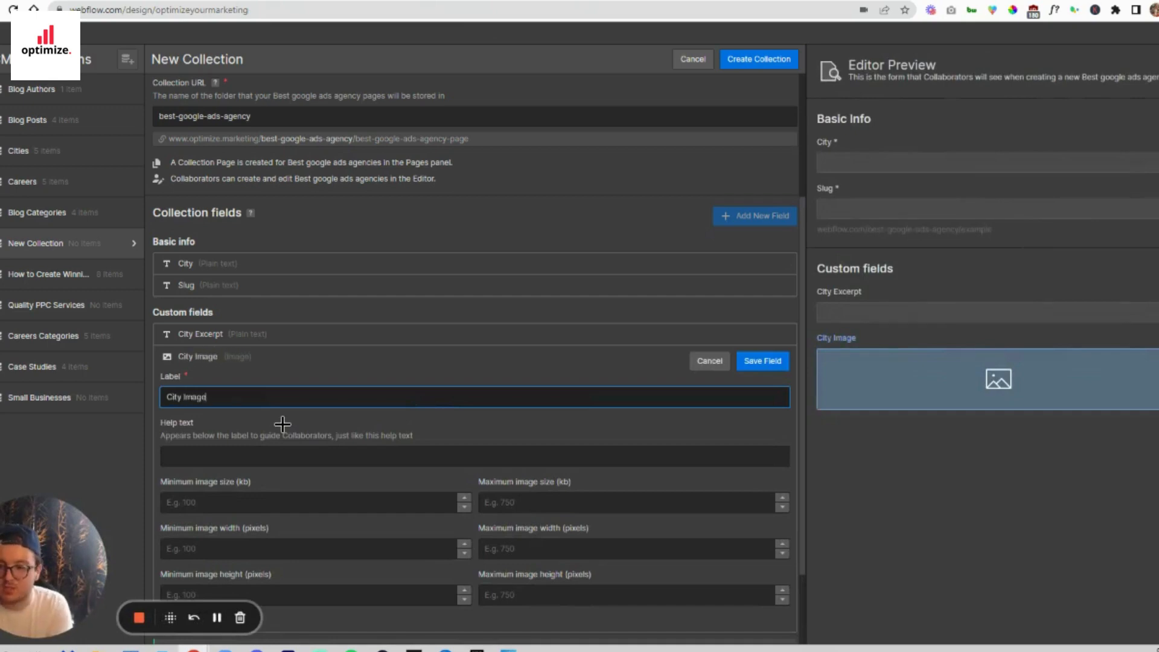
pyautogui.click(763, 361)
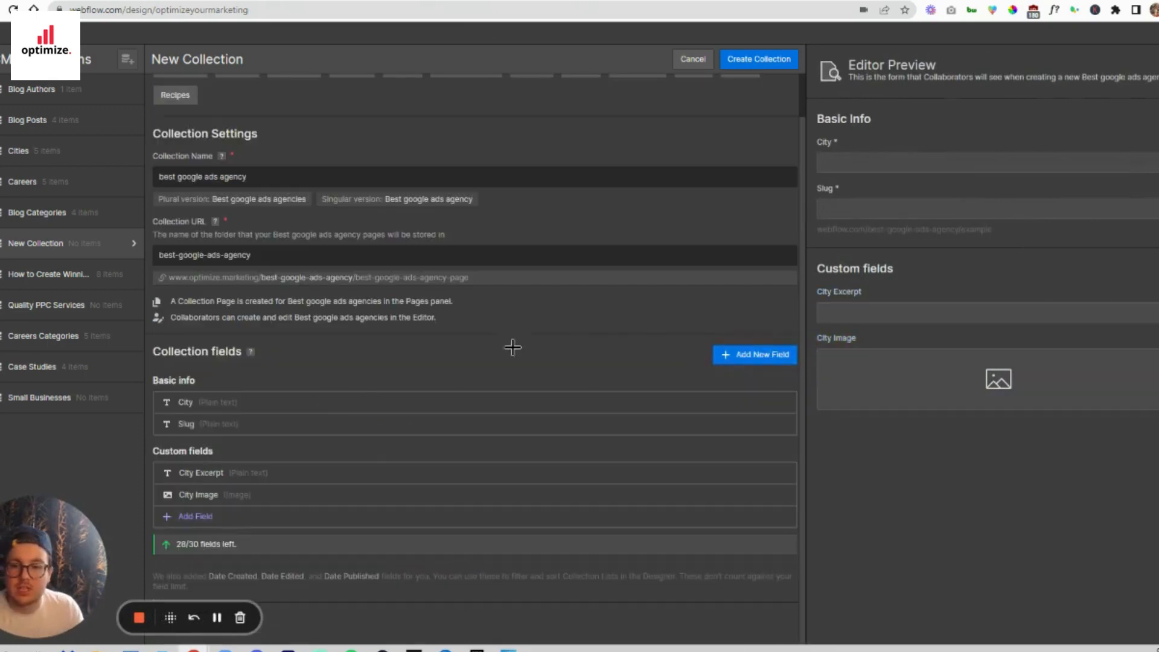
pyautogui.scroll(2, 604, 323)
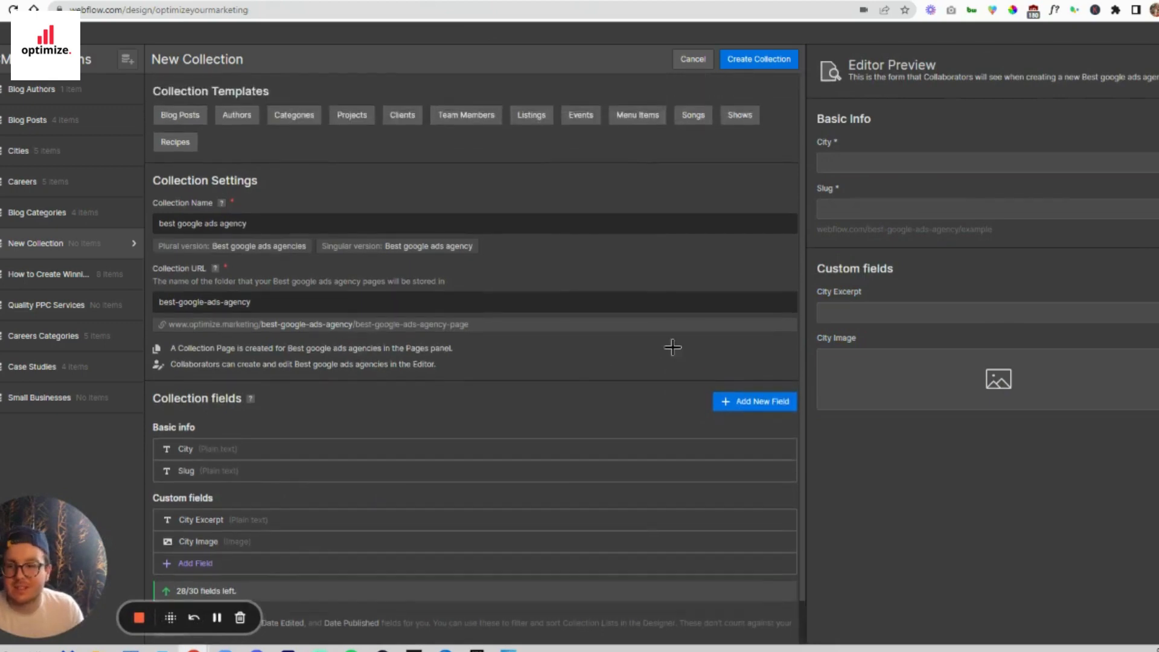
pyautogui.click(761, 59)
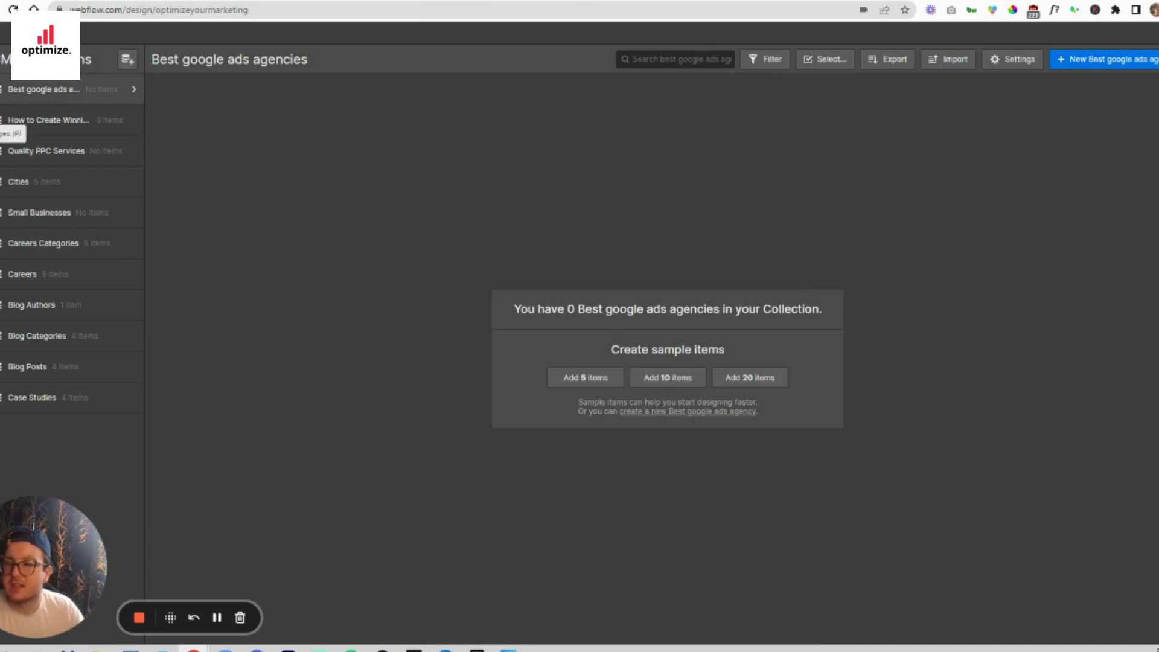
# - Open the Best google ads agencies Template page from the site's CMS collection pages
pyautogui.click(0, 134)
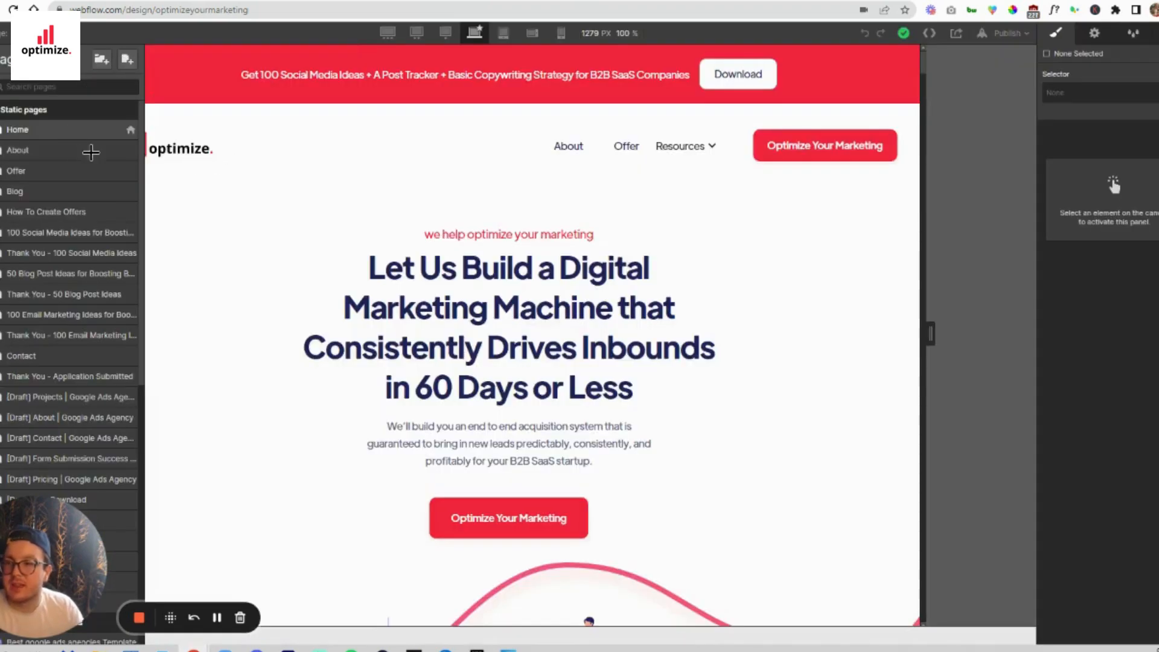
pyautogui.scroll(-3, 78, 205)
pyautogui.scroll(-5, 78, 226)
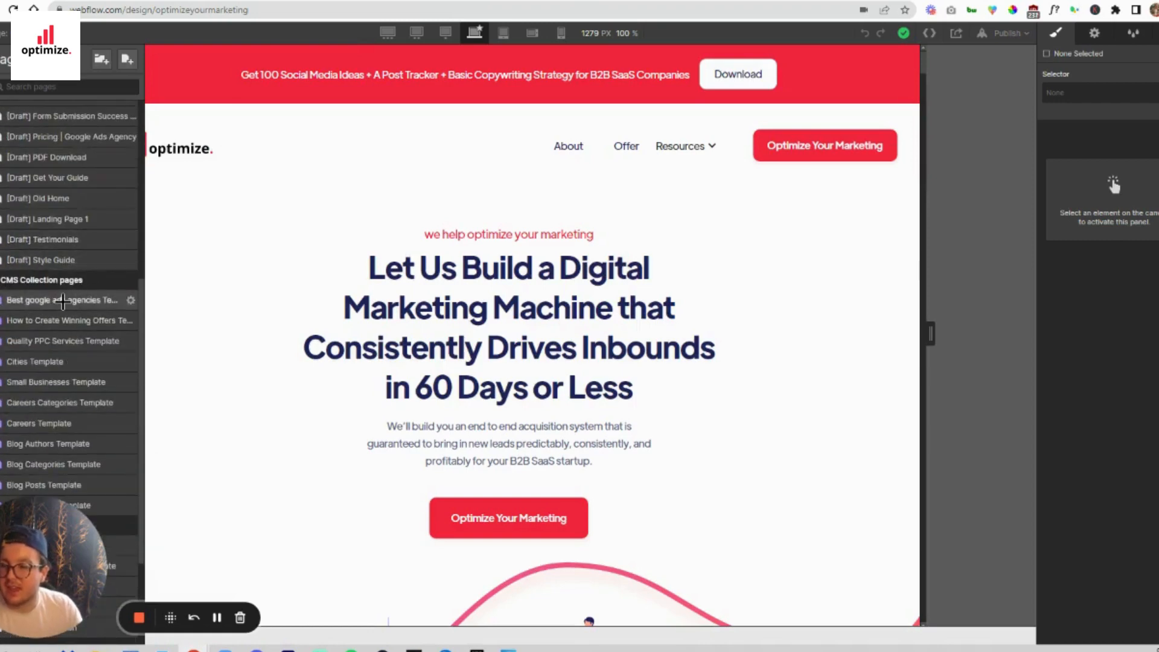
pyautogui.click(62, 300)
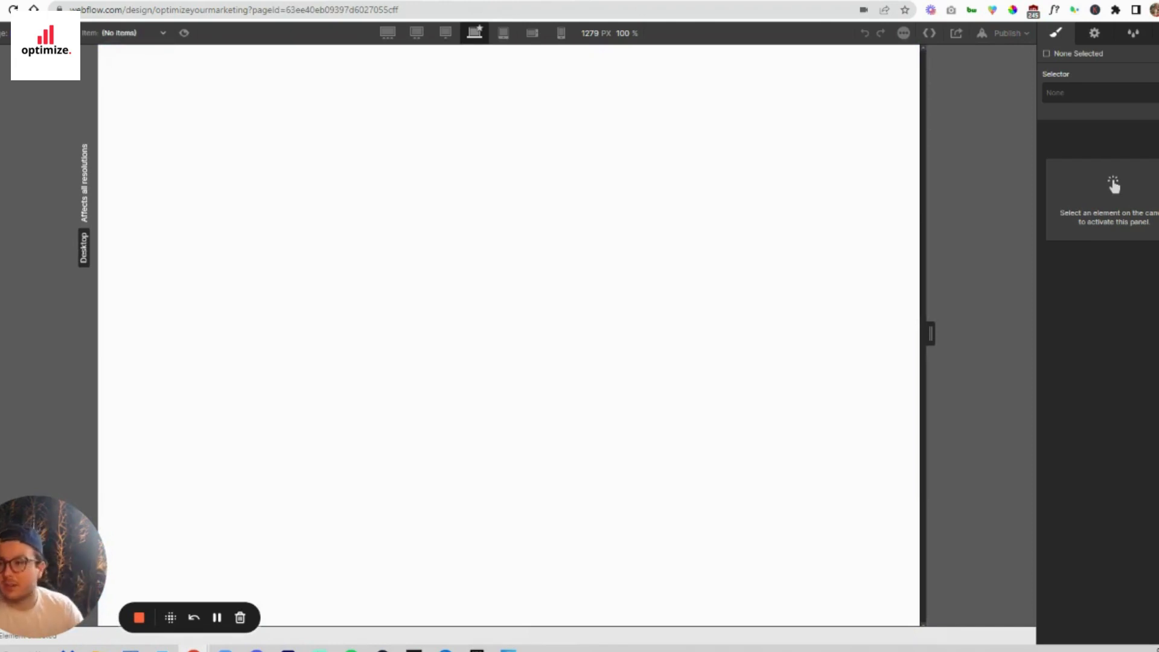
# - Open the Cities Template collection page and examine its layout as a finished example
pyautogui.press('p')
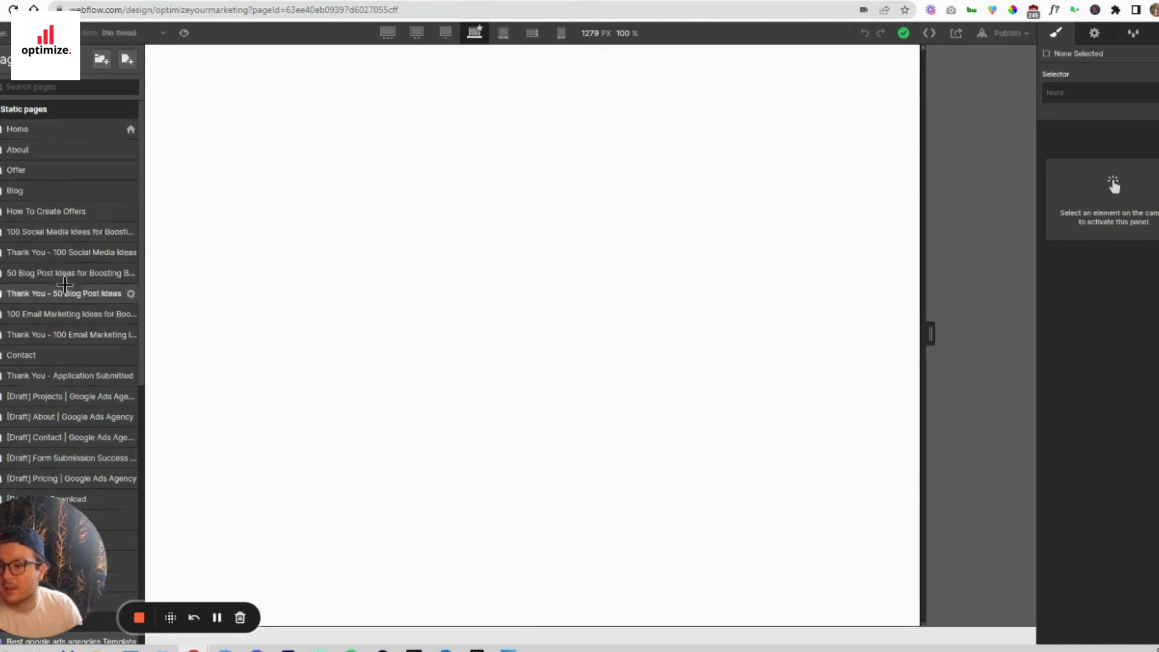
pyautogui.scroll(-3, 67, 296)
pyautogui.scroll(-3, 67, 300)
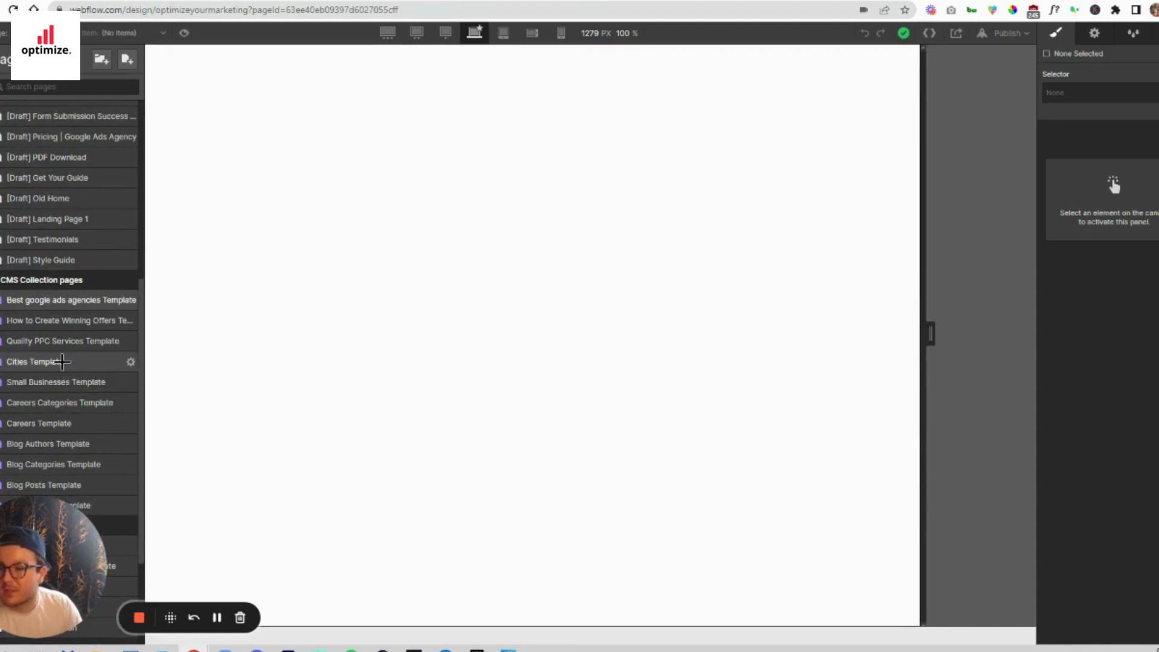
pyautogui.click(62, 362)
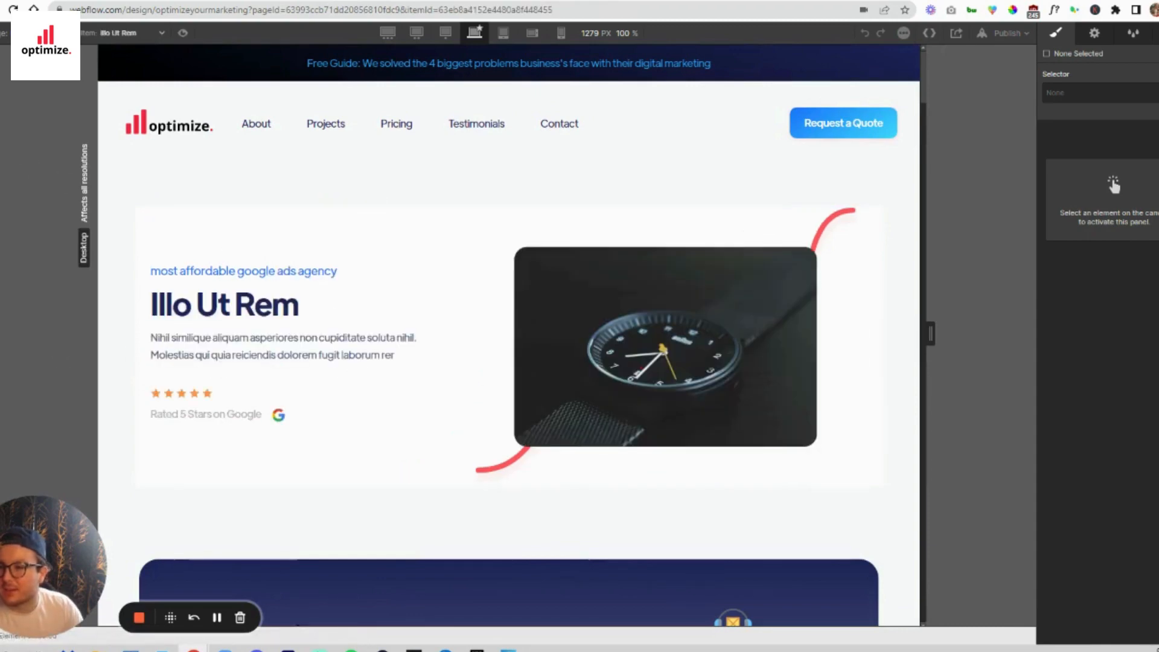
# - Open the Home page and copy its hero section, Section 3
pyautogui.click(12, 133)
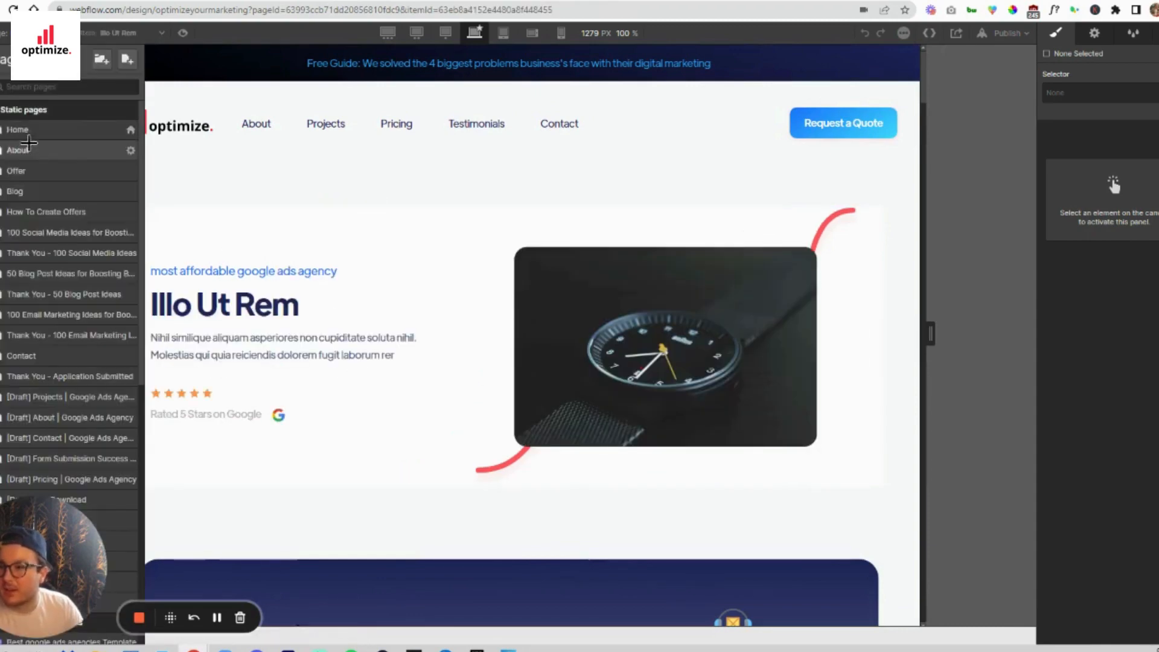
pyautogui.click(34, 132)
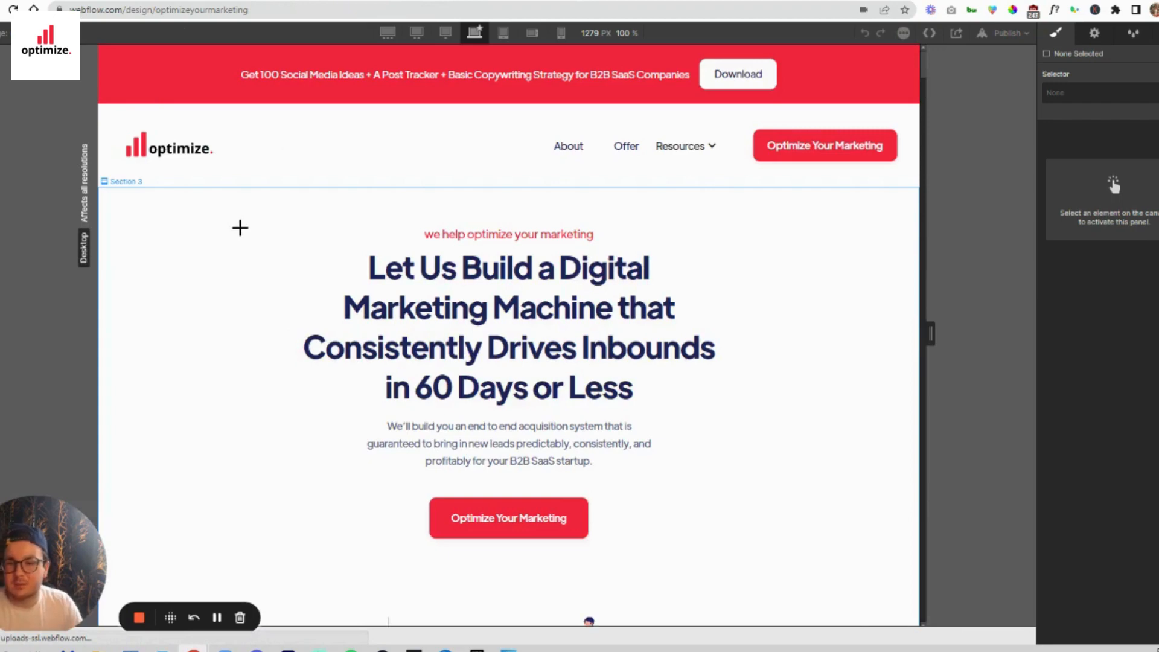
pyautogui.click(239, 227)
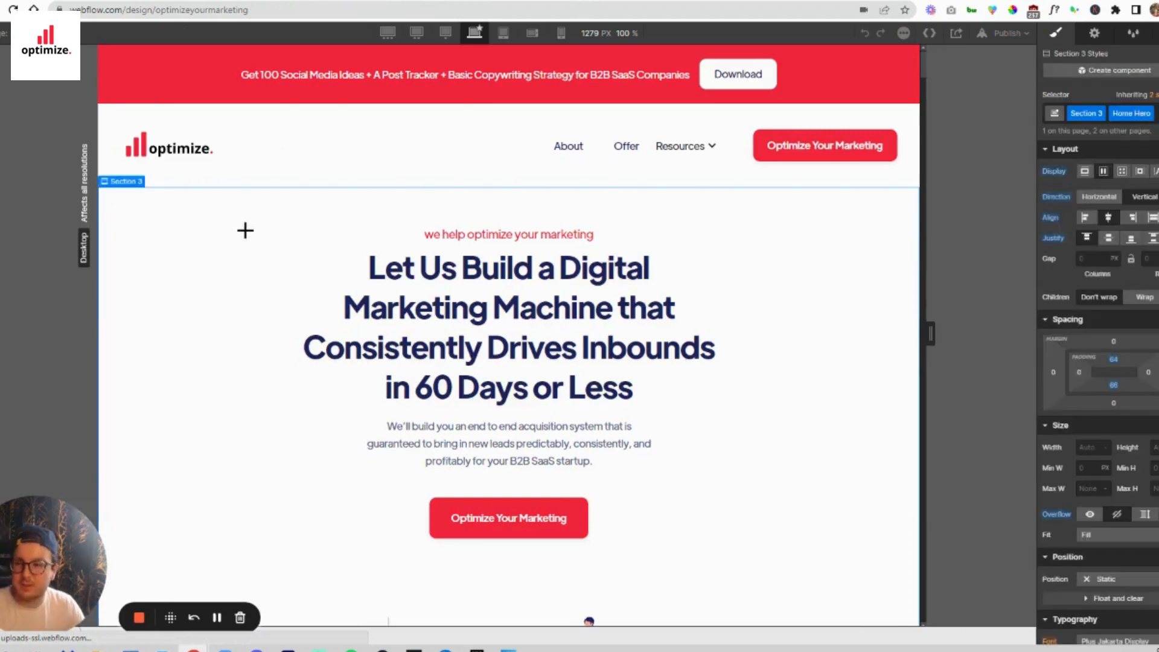
# - Return to the Best google ads agencies Template page and paste the copied hero section into its empty body
pyautogui.click(1, 136)
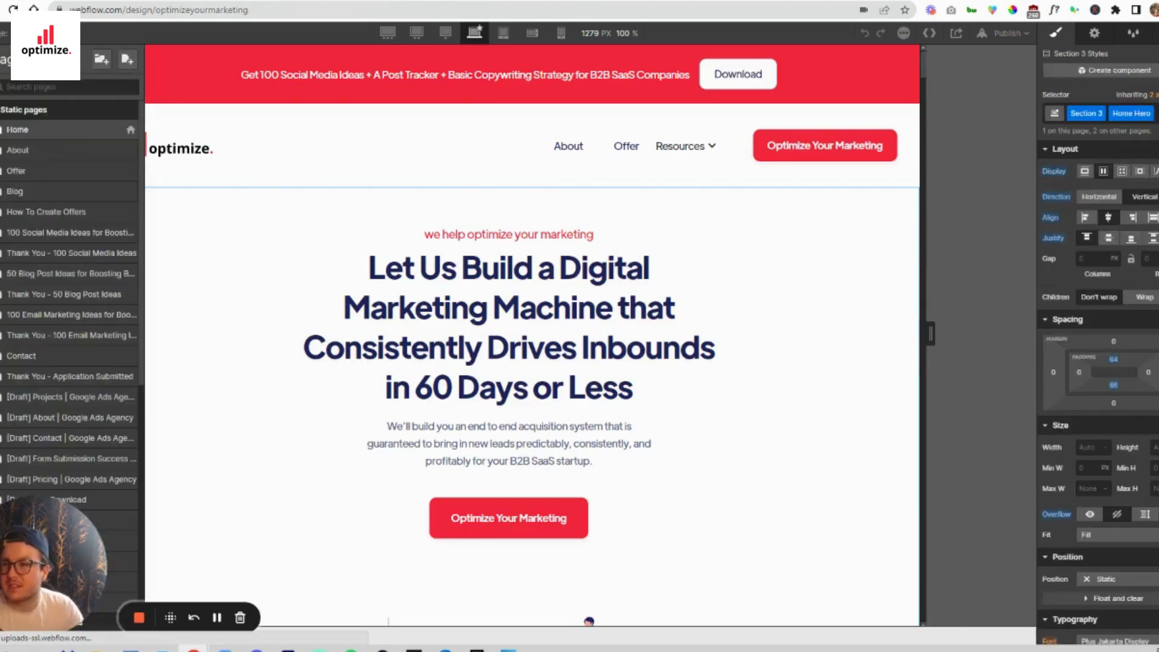
pyautogui.scroll(-6, 60, 264)
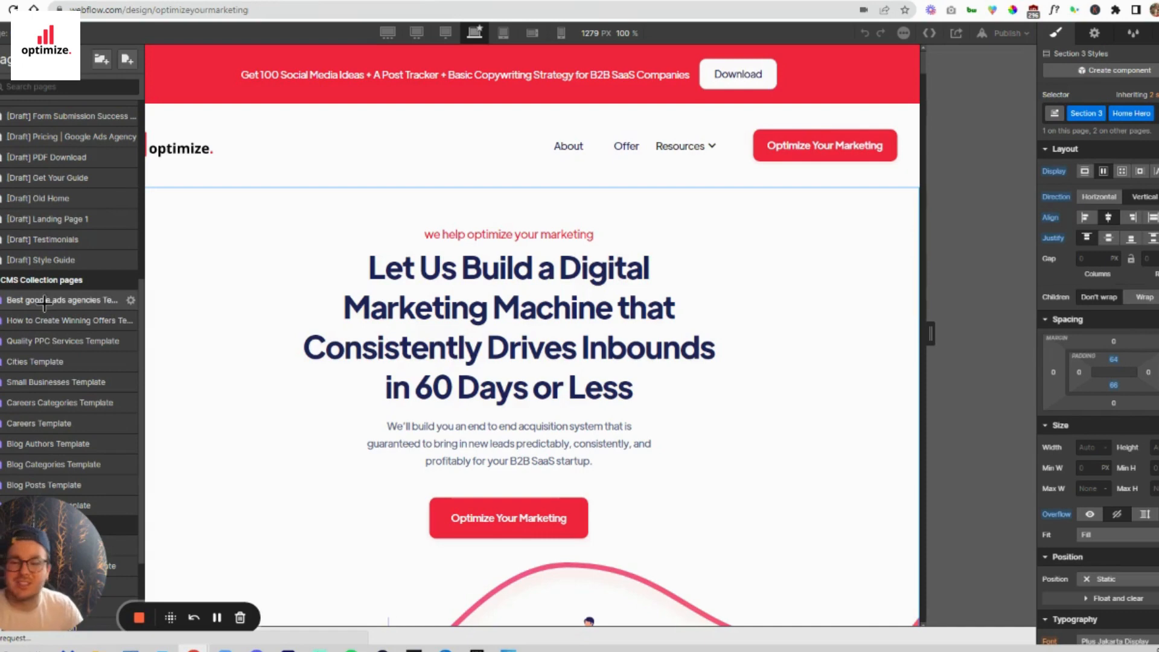
pyautogui.click(44, 304)
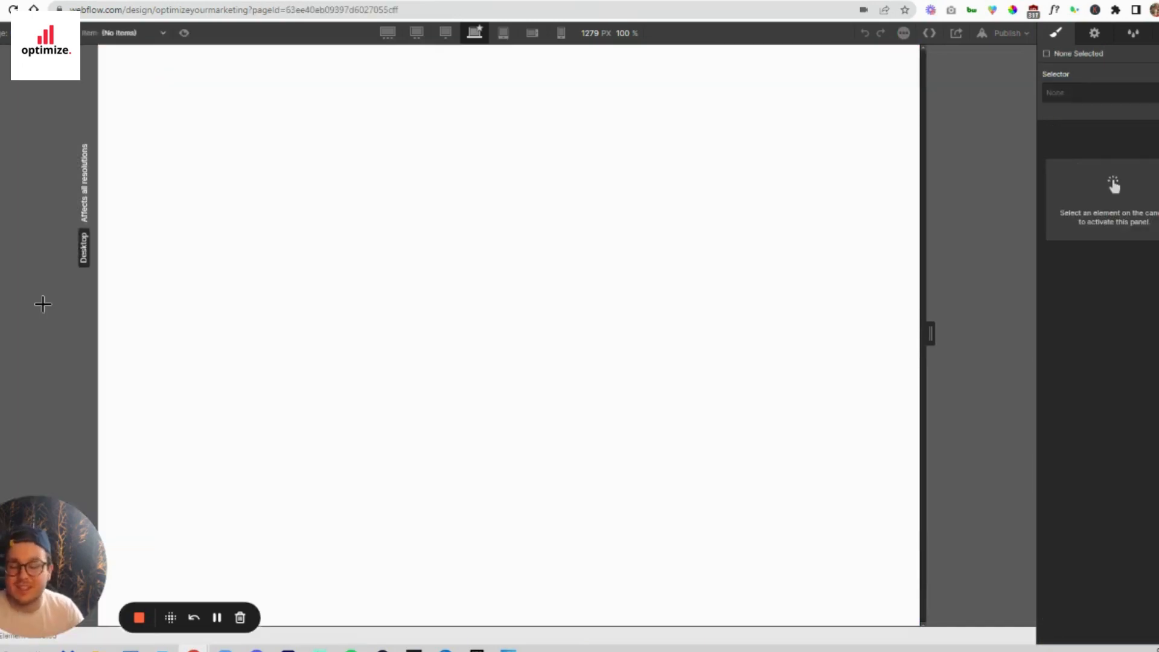
pyautogui.click(323, 248)
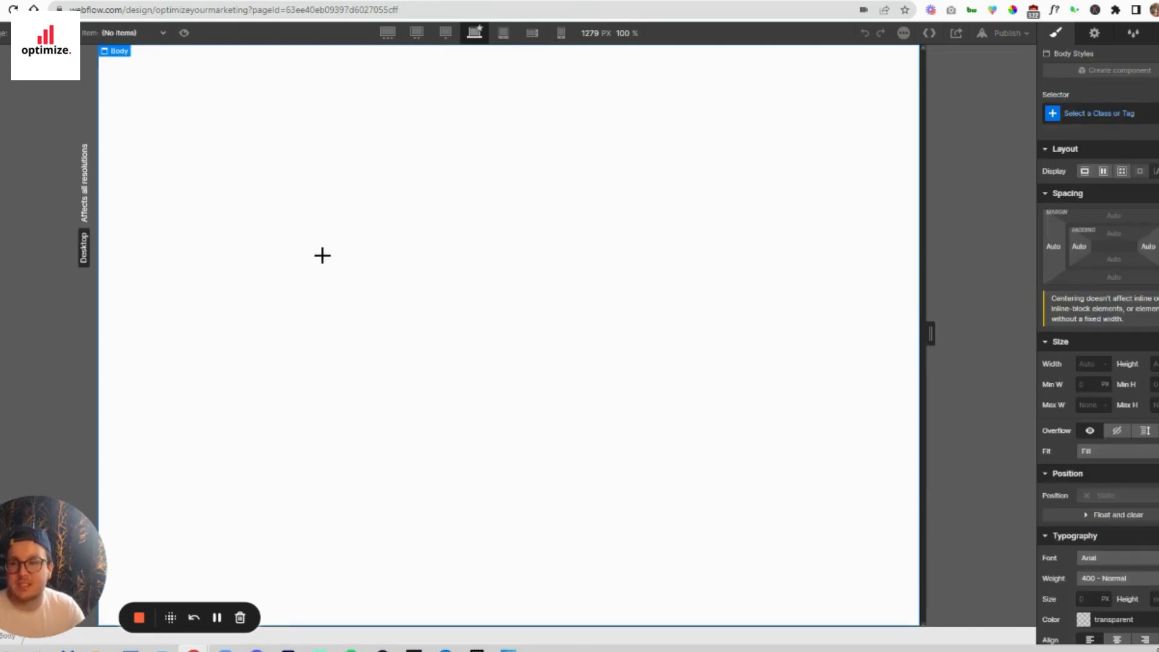
# - Place the Header - B2B SaaS Agency component above the hero section of the template page
pyautogui.click(0, 86)
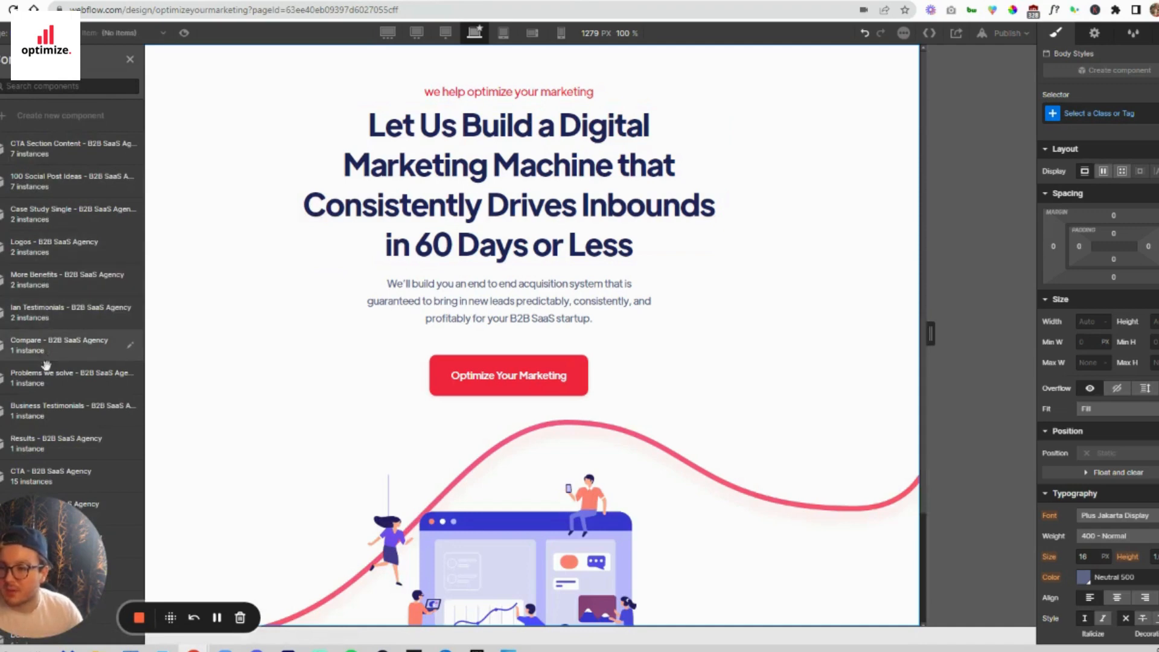
pyautogui.scroll(-3, 46, 410)
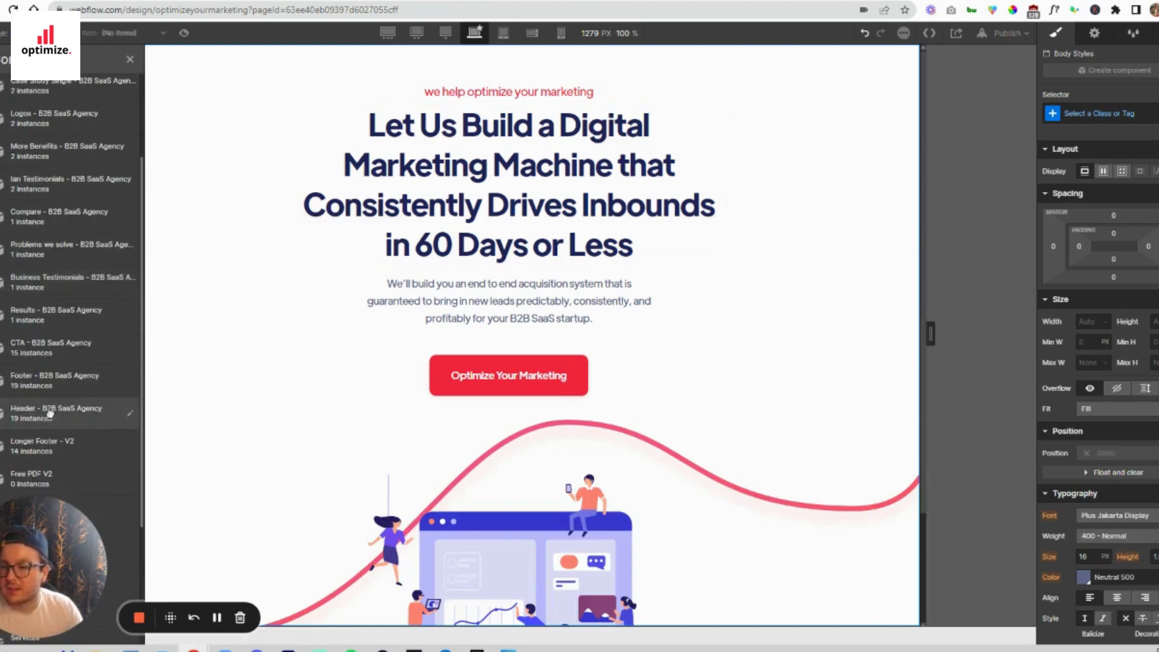
pyautogui.moveTo(50, 413); pyautogui.dragTo(281, 47)
# - Try the Longer Footer - V2 component below the hero section, and undo its placement
pyautogui.click(1, 89)
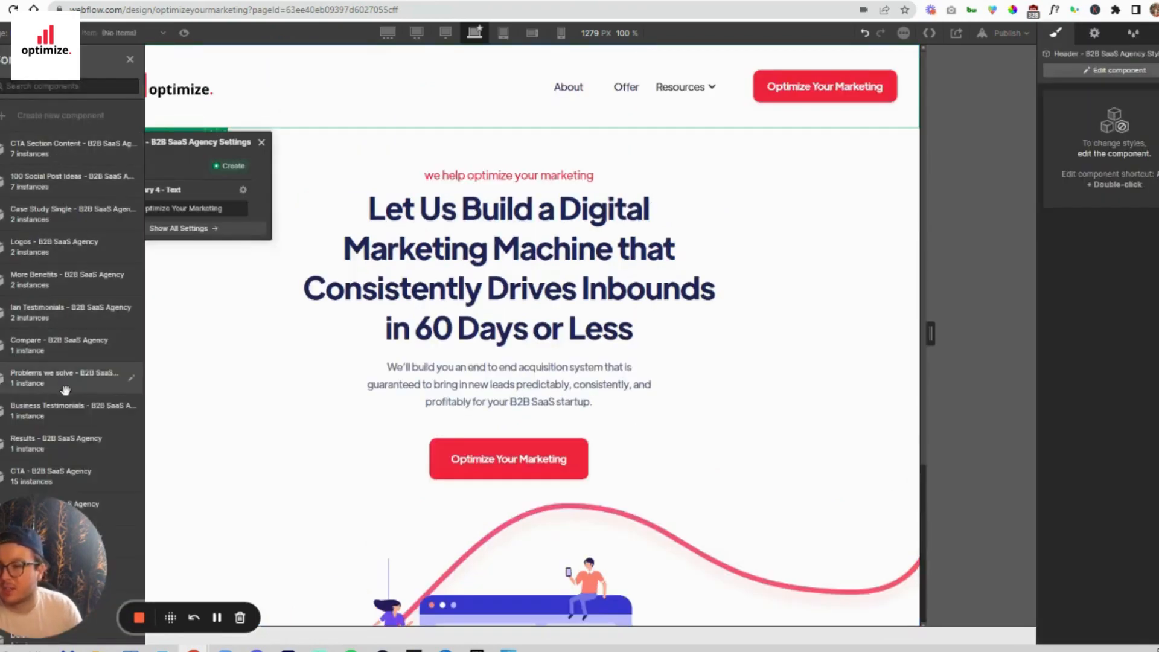
pyautogui.scroll(-3, 64, 392)
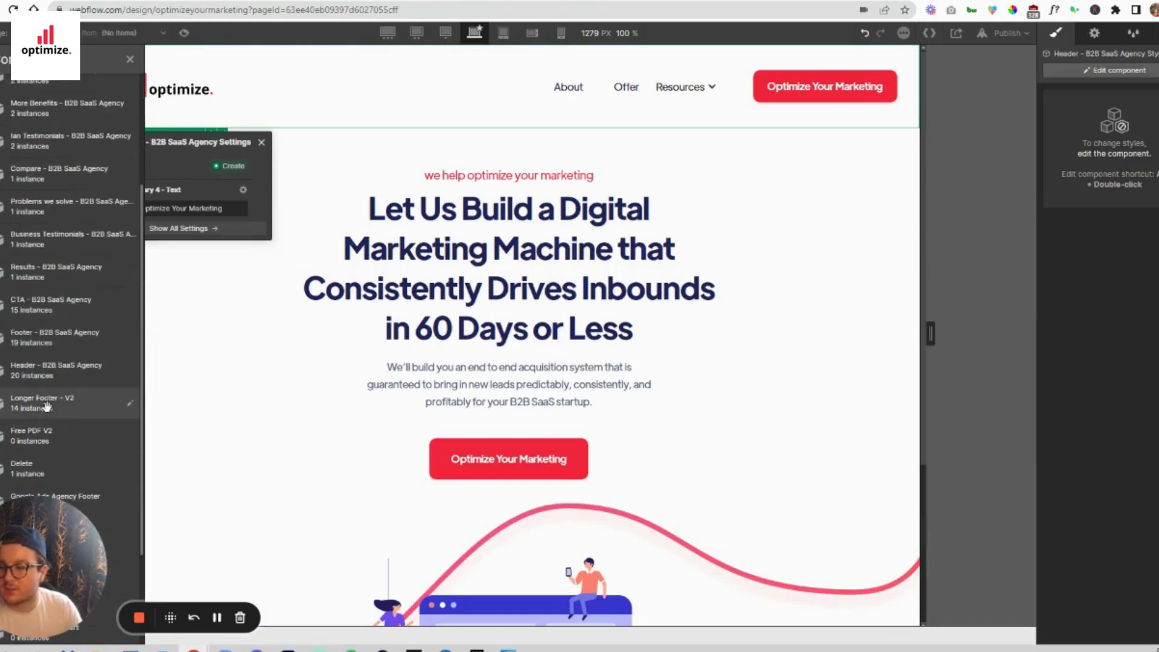
pyautogui.moveTo(46, 404); pyautogui.dragTo(401, 620)
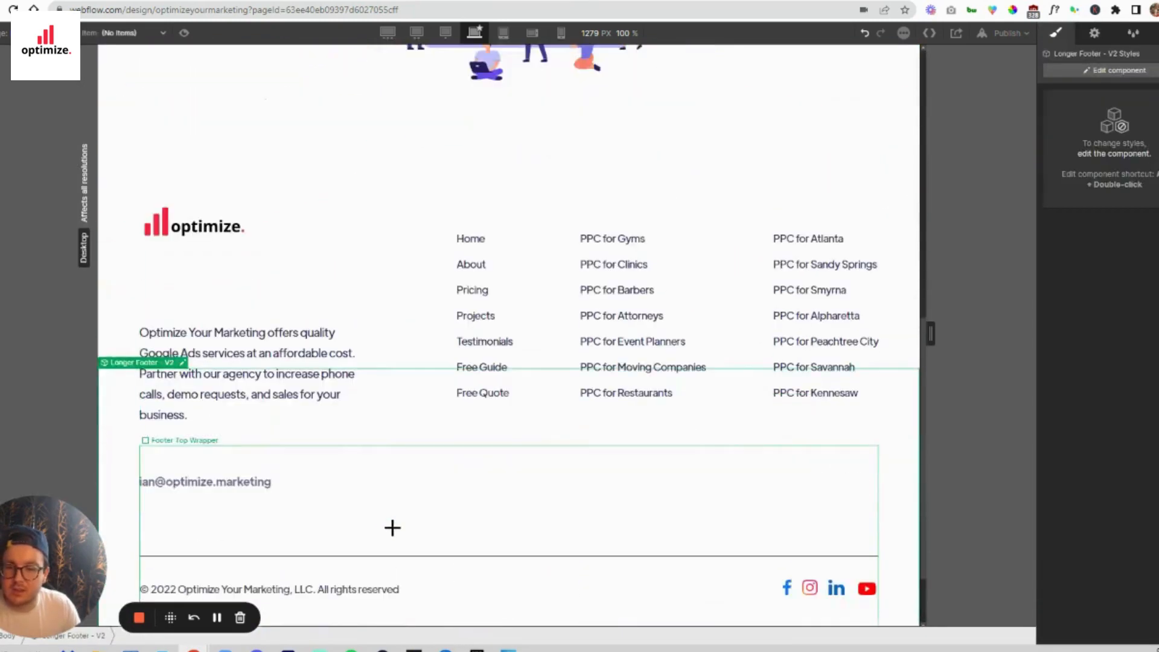
pyautogui.hotkey('ctrl', 'z')
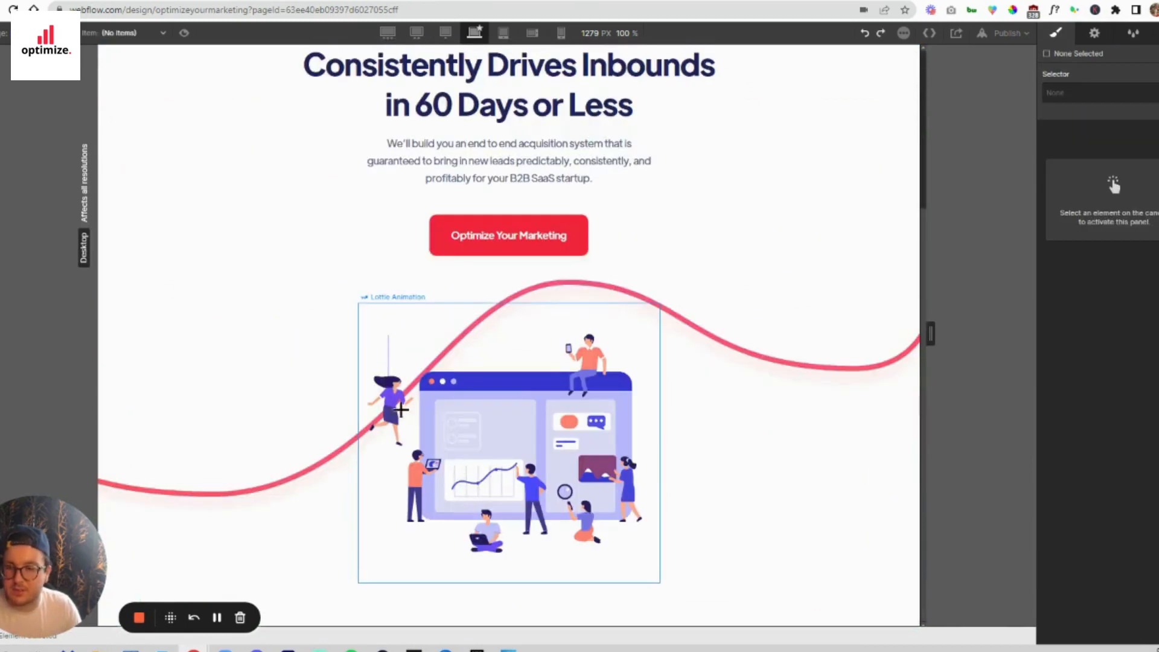
# - Place the Footer - B2B SaaS Agency component below the hero section and review the assembled page
pyautogui.click(1, 86)
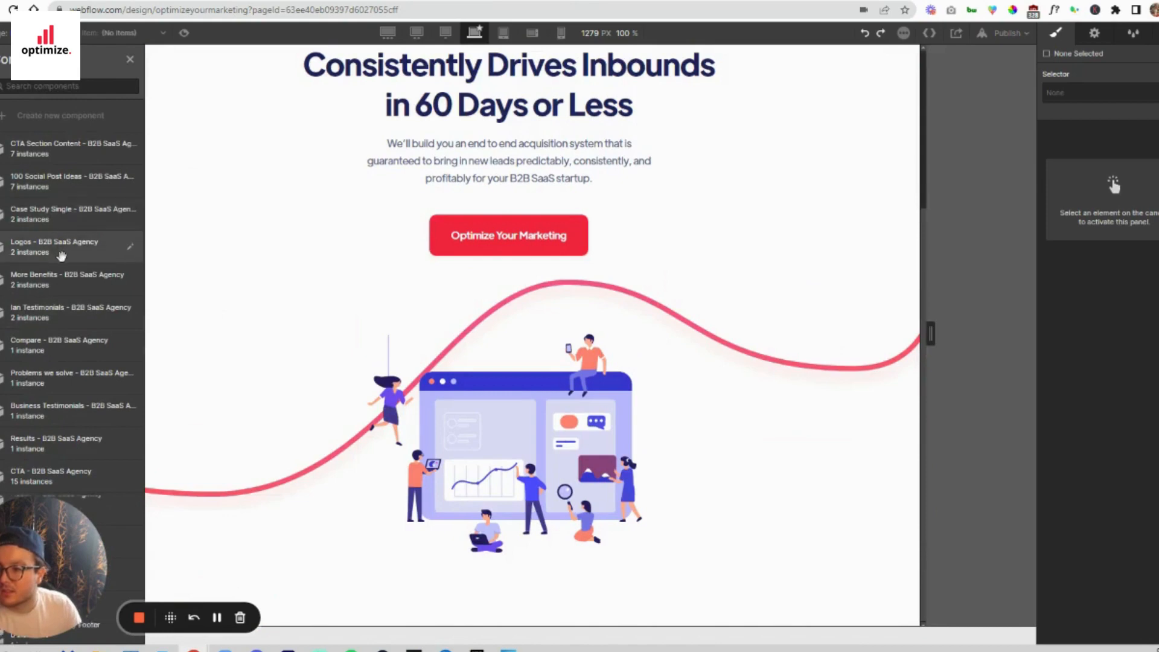
pyautogui.scroll(-3, 63, 254)
pyautogui.scroll(-1, 62, 260)
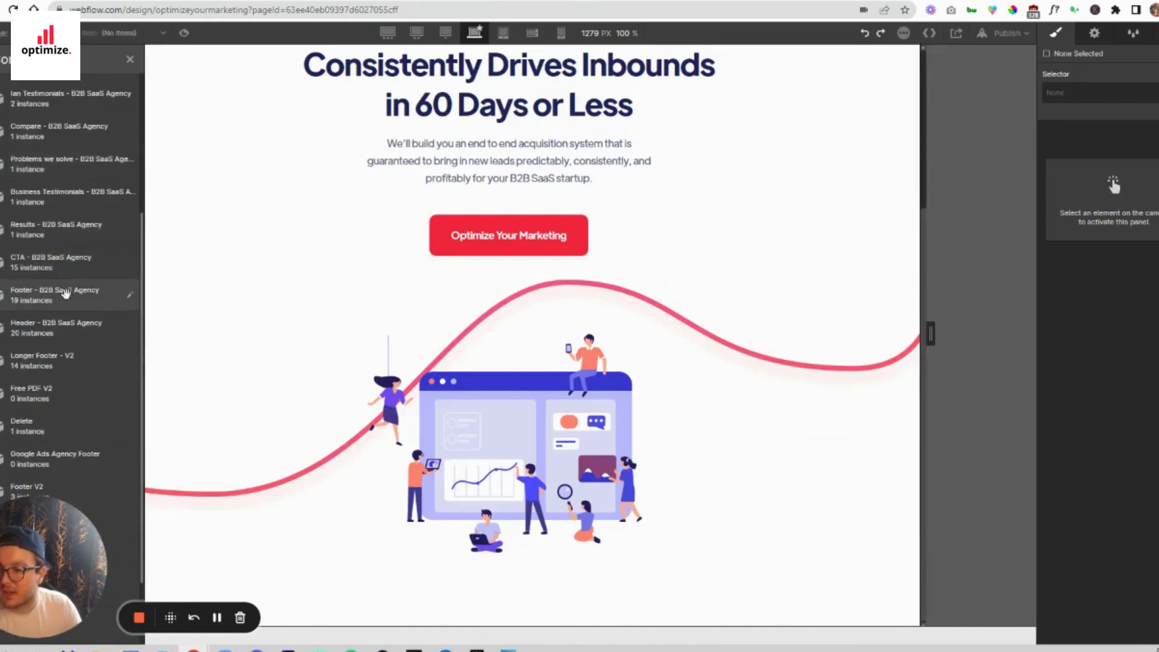
pyautogui.moveTo(375, 500); pyautogui.dragTo(409, 621)
pyautogui.scroll(-4, 447, 513)
pyautogui.scroll(11, 466, 468)
pyautogui.scroll(-2, 507, 332)
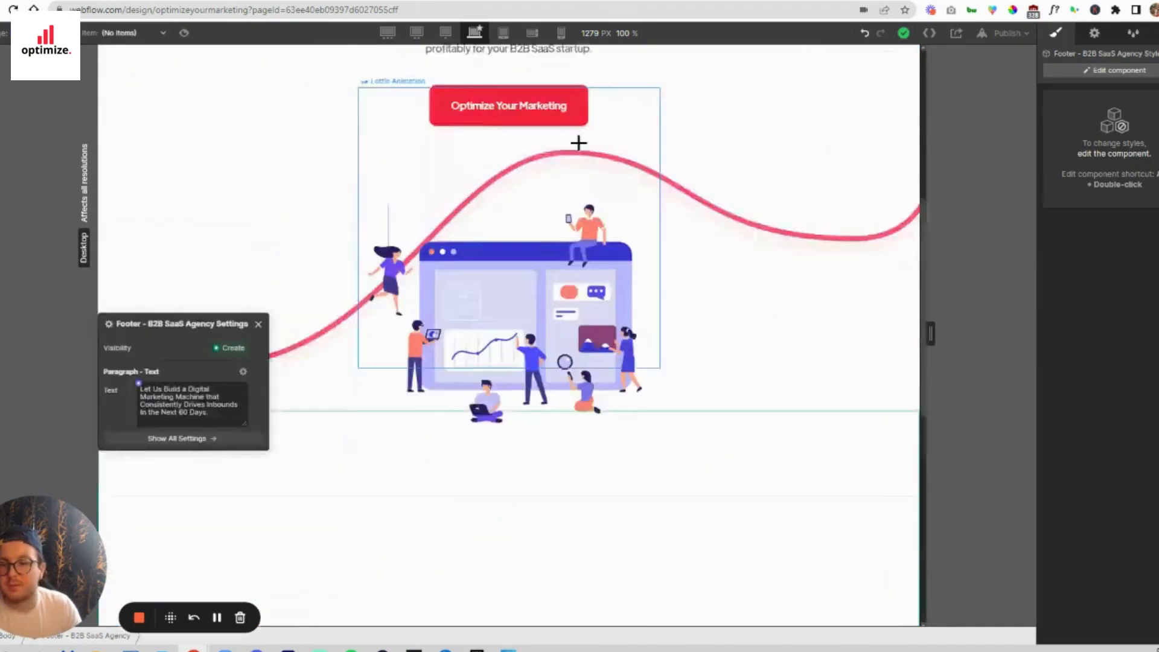
pyautogui.scroll(6, 579, 143)
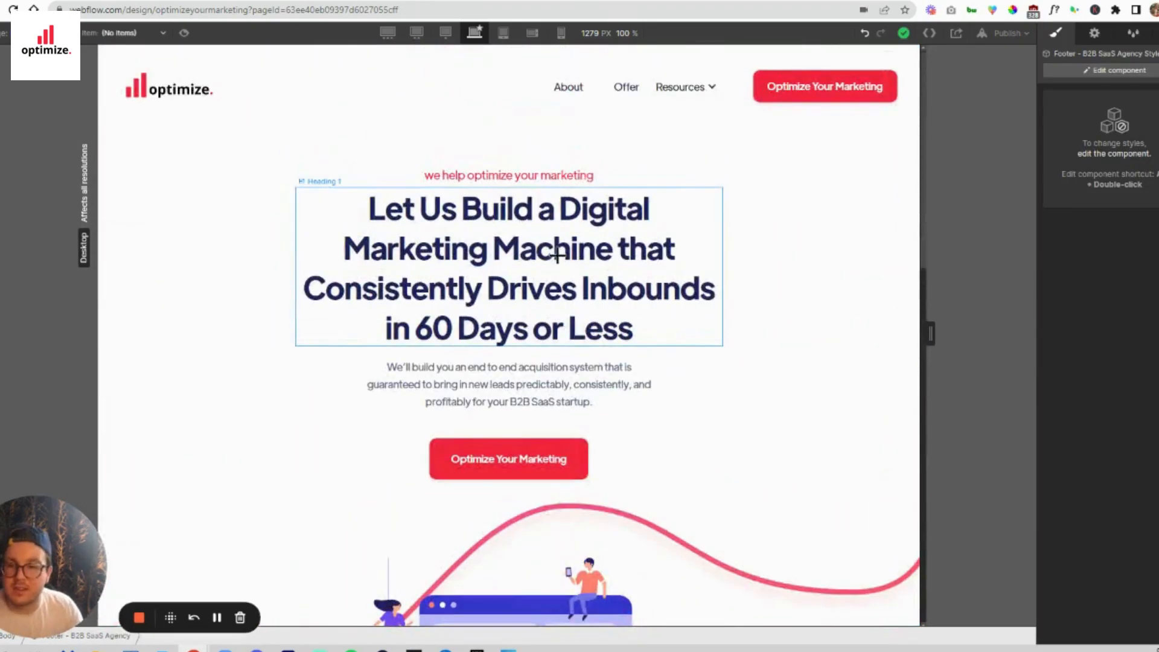
# - Bind the hero's H1 heading text to the City field of the Best google ads agencies collection
pyautogui.click(505, 236)
pyautogui.click(349, 181)
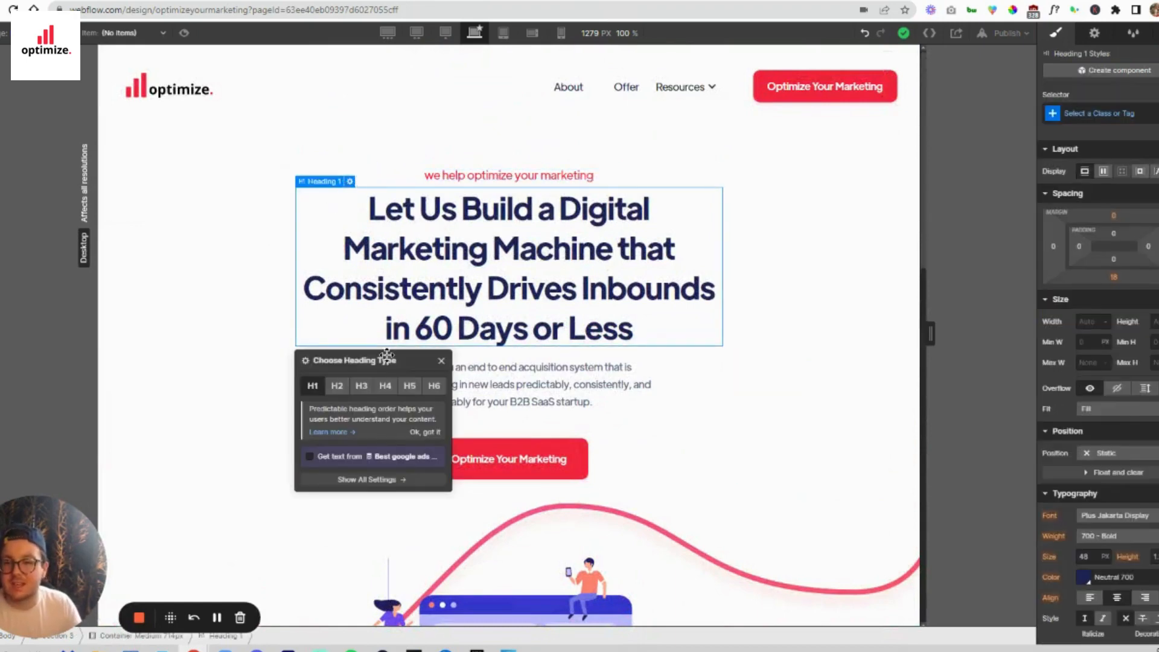
pyautogui.click(310, 457)
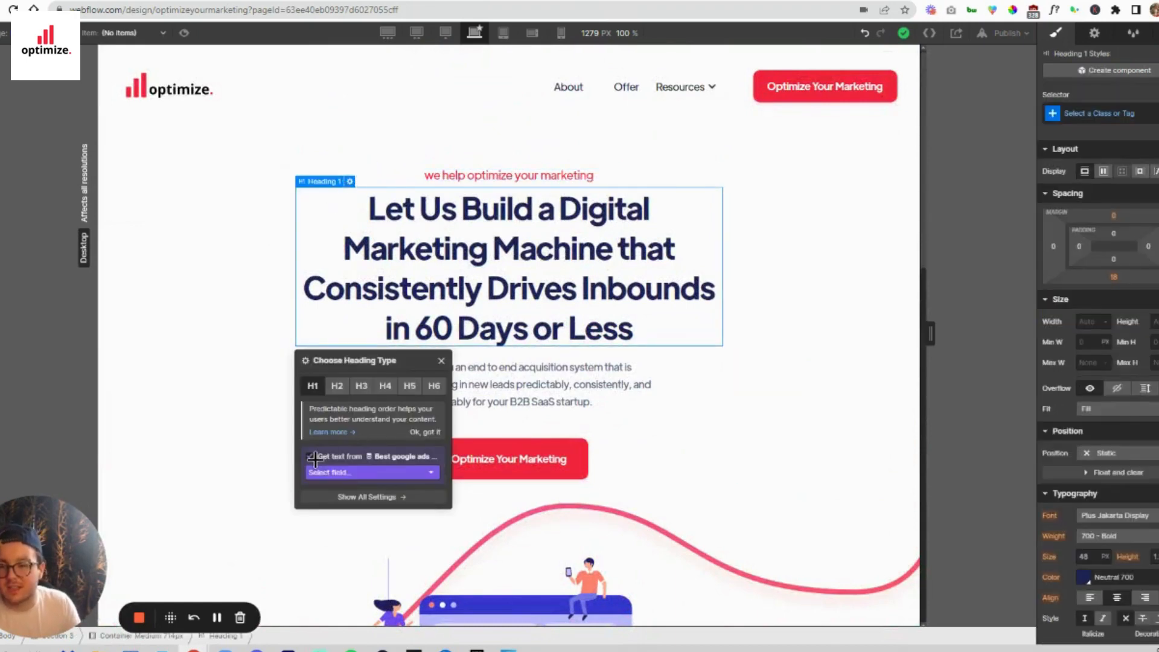
pyautogui.click(359, 472)
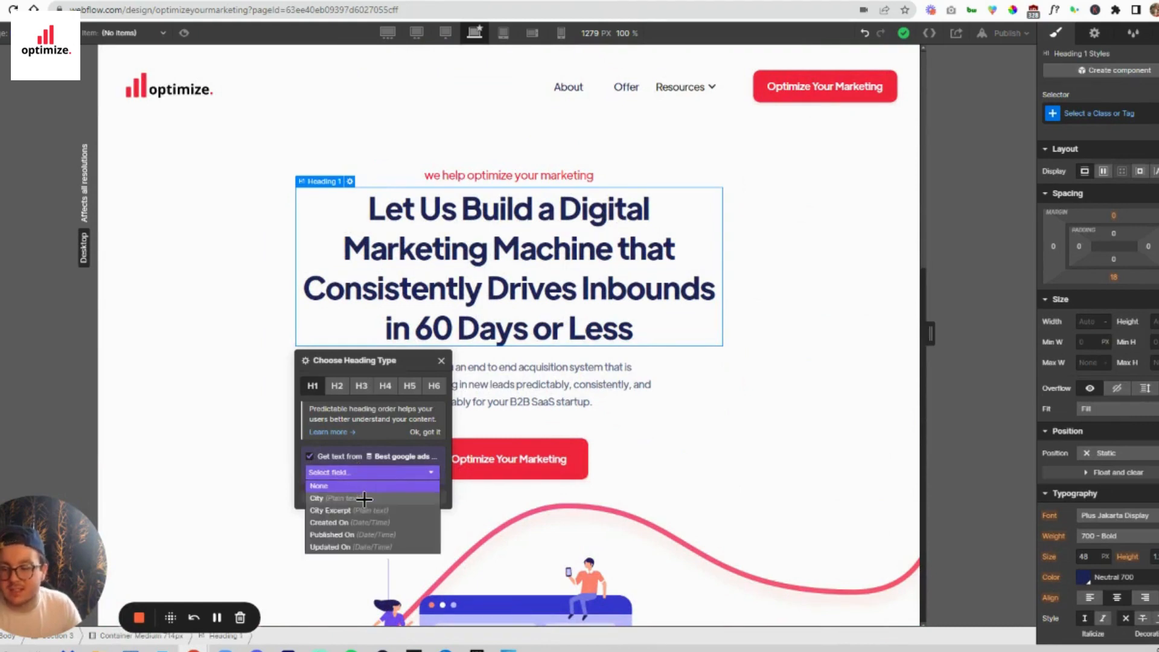
pyautogui.click(378, 499)
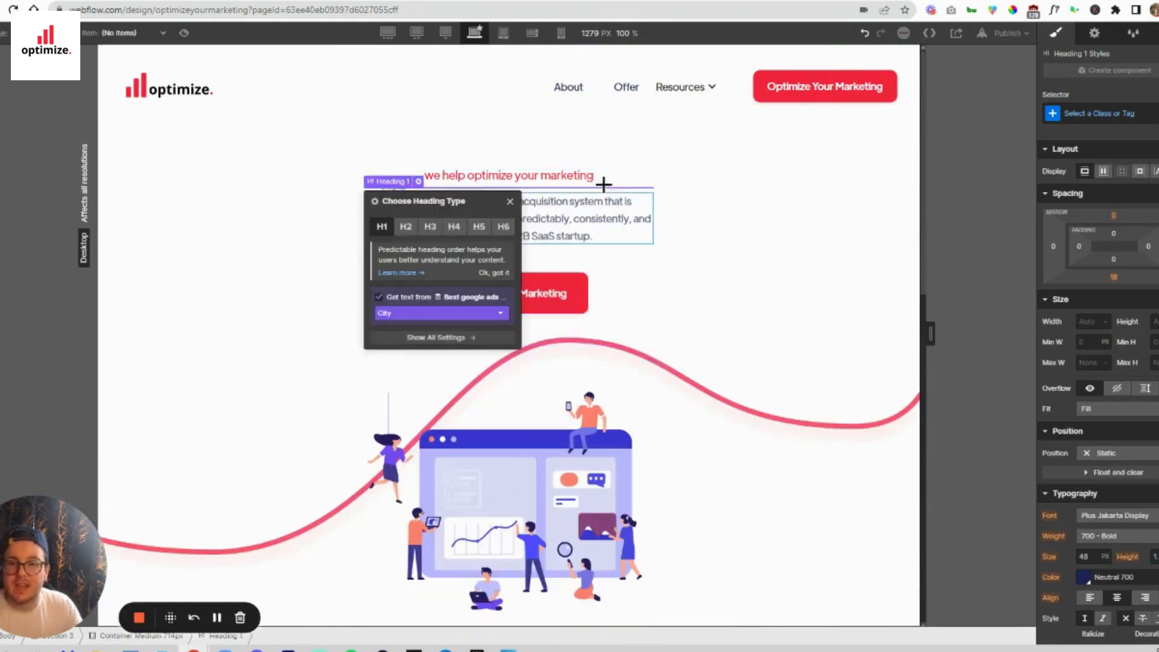
# - Bind the hero paragraph's text to the City Excerpt field of the Best google ads agencies collection
pyautogui.click(603, 223)
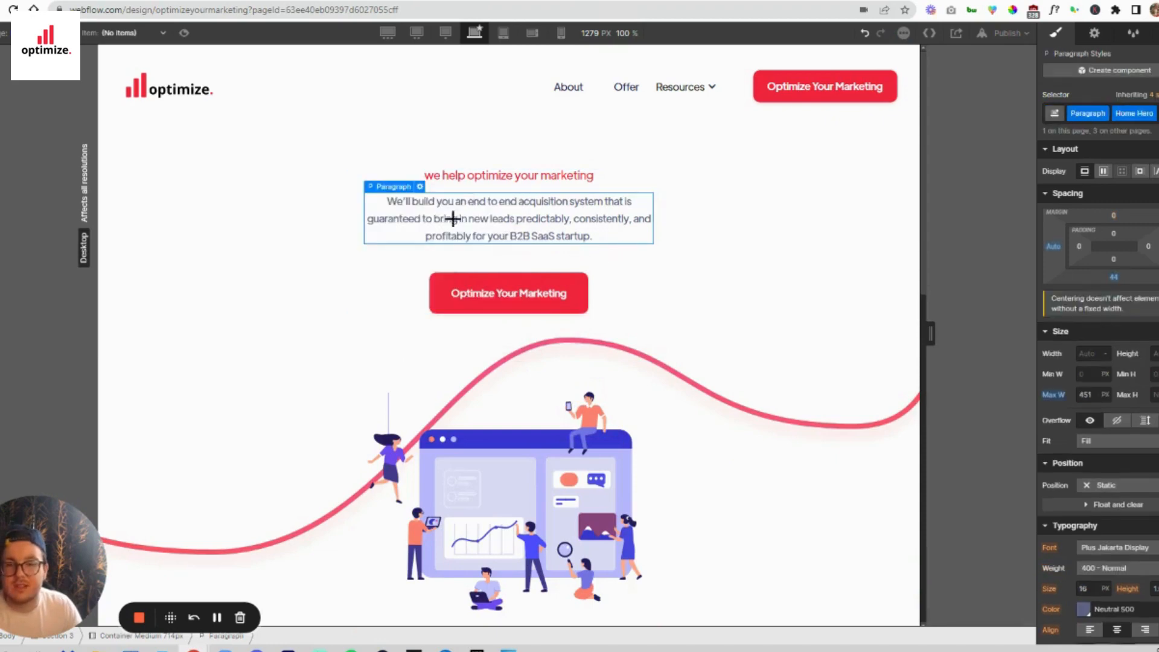
pyautogui.click(420, 186)
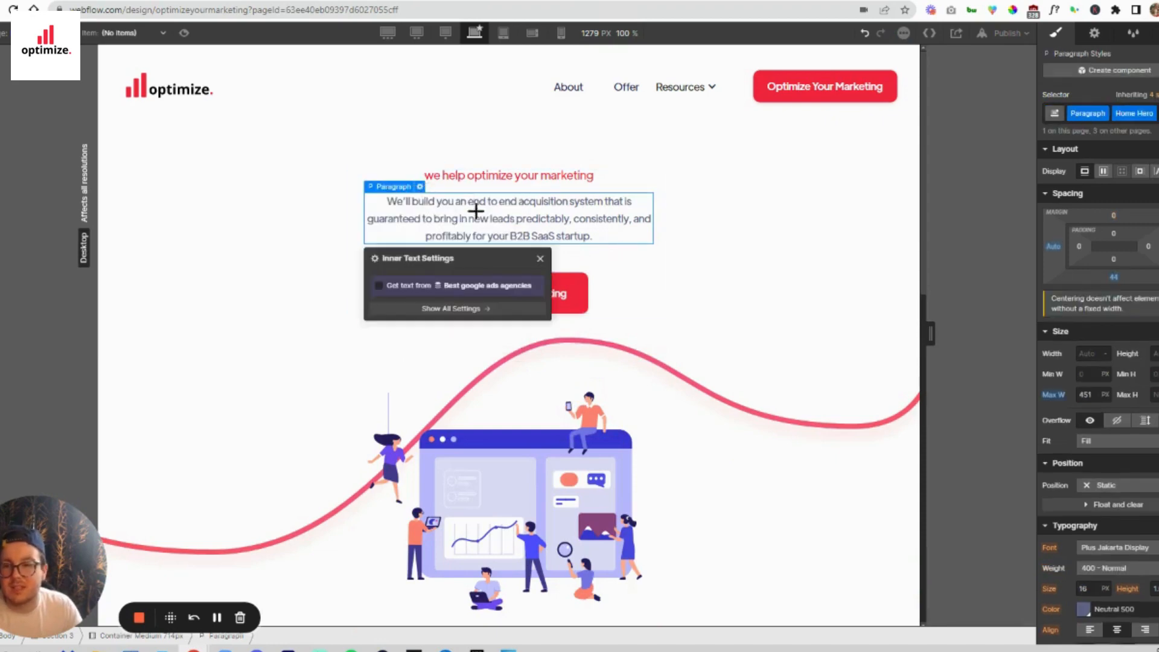
pyautogui.click(379, 285)
pyautogui.click(435, 299)
pyautogui.click(422, 332)
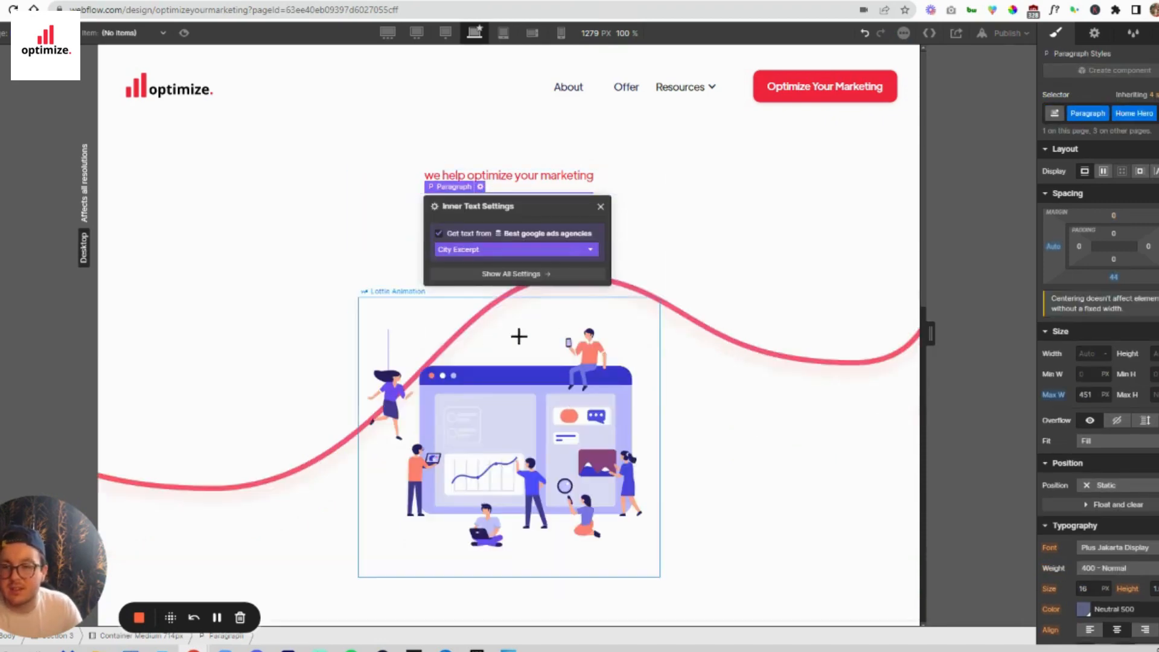
# - Add a div block directly above the Lottie animation in the hero's image wrapper
pyautogui.click(622, 377)
pyautogui.scroll(-7, 580, 350)
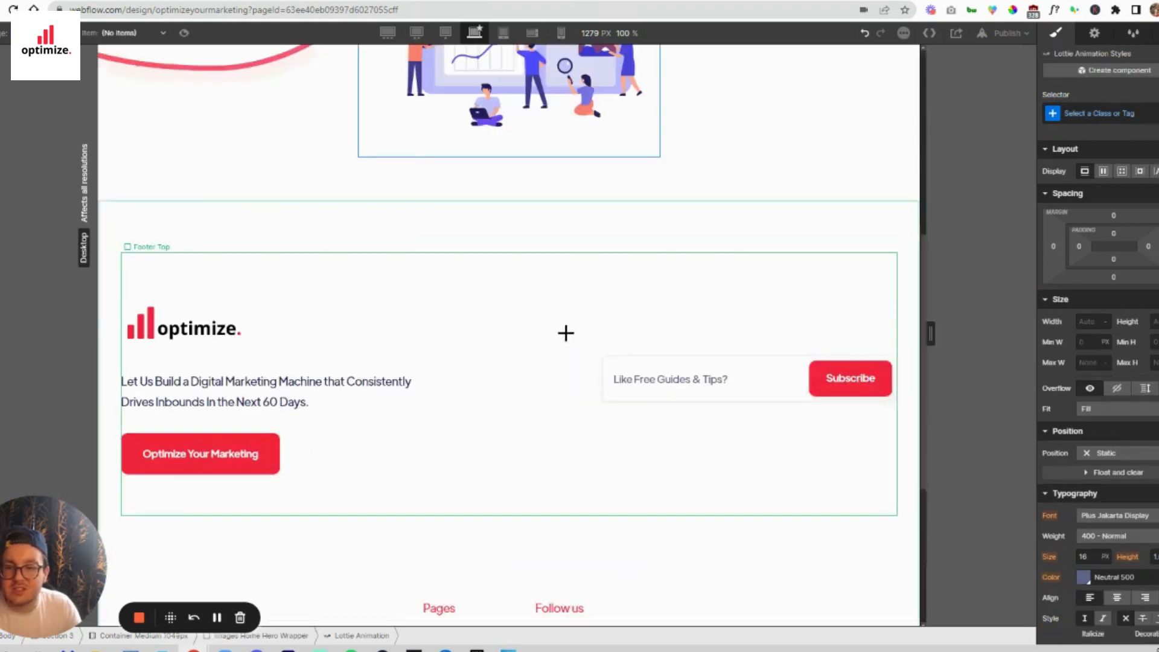
pyautogui.scroll(4, 573, 332)
pyautogui.scroll(3, 574, 332)
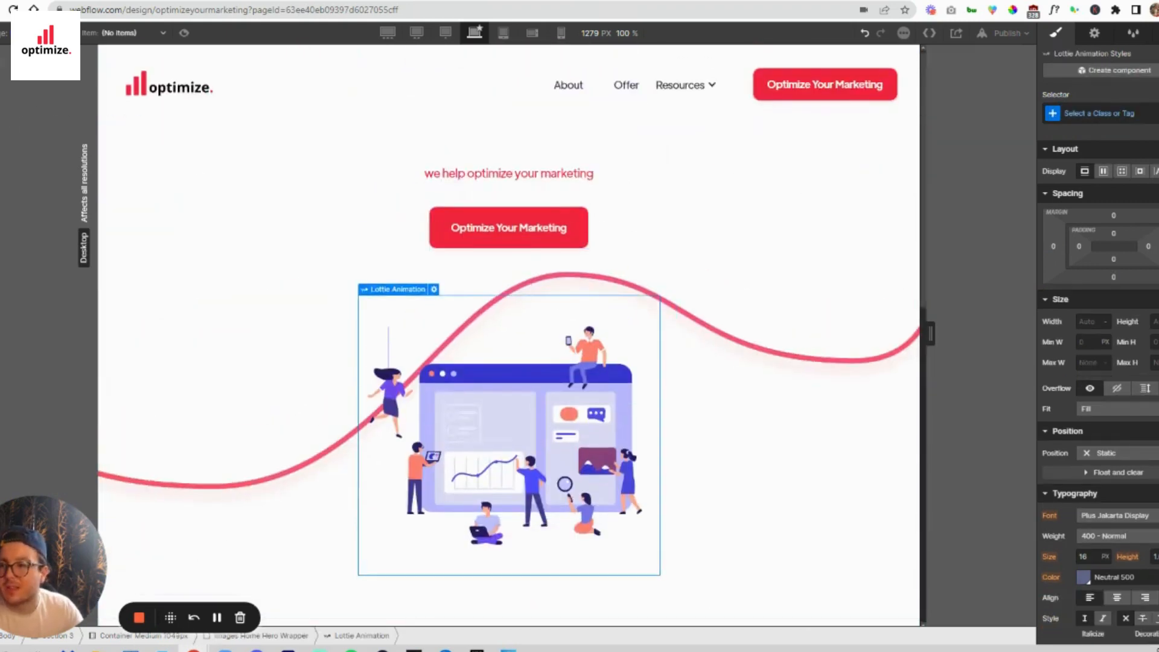
pyautogui.click(2, 57)
pyautogui.moveTo(15, 280); pyautogui.dragTo(463, 318)
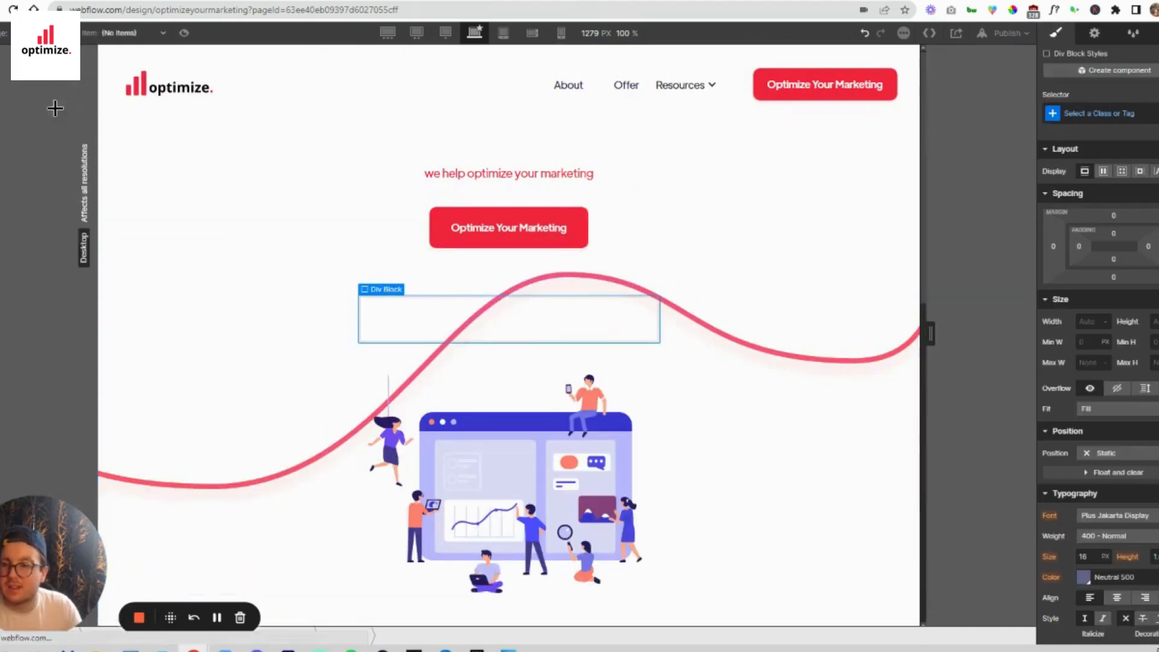
# - Place an Image element inside the new div block above the Lottie animation
pyautogui.click(1, 57)
pyautogui.click(1, 57)
pyautogui.click(1, 57)
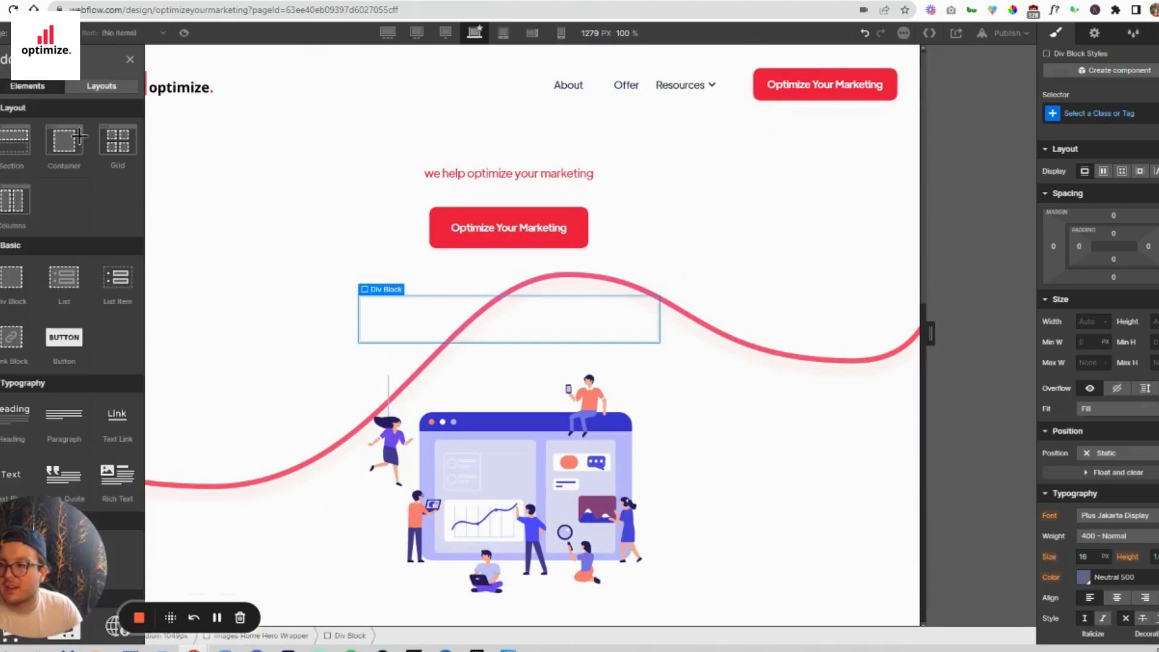
pyautogui.scroll(-3, 65, 341)
pyautogui.scroll(-2, 65, 340)
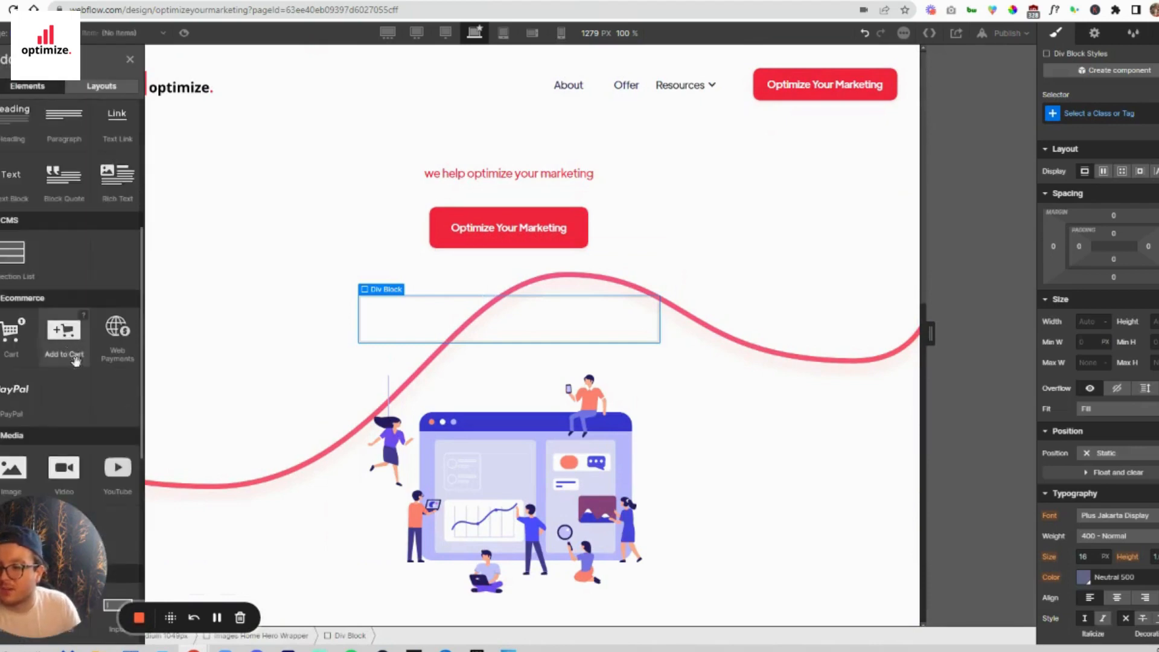
pyautogui.moveTo(254, 398); pyautogui.dragTo(411, 324)
# - Bind the new image to the City Image field of the Best google ads agencies collection
pyautogui.click(373, 372)
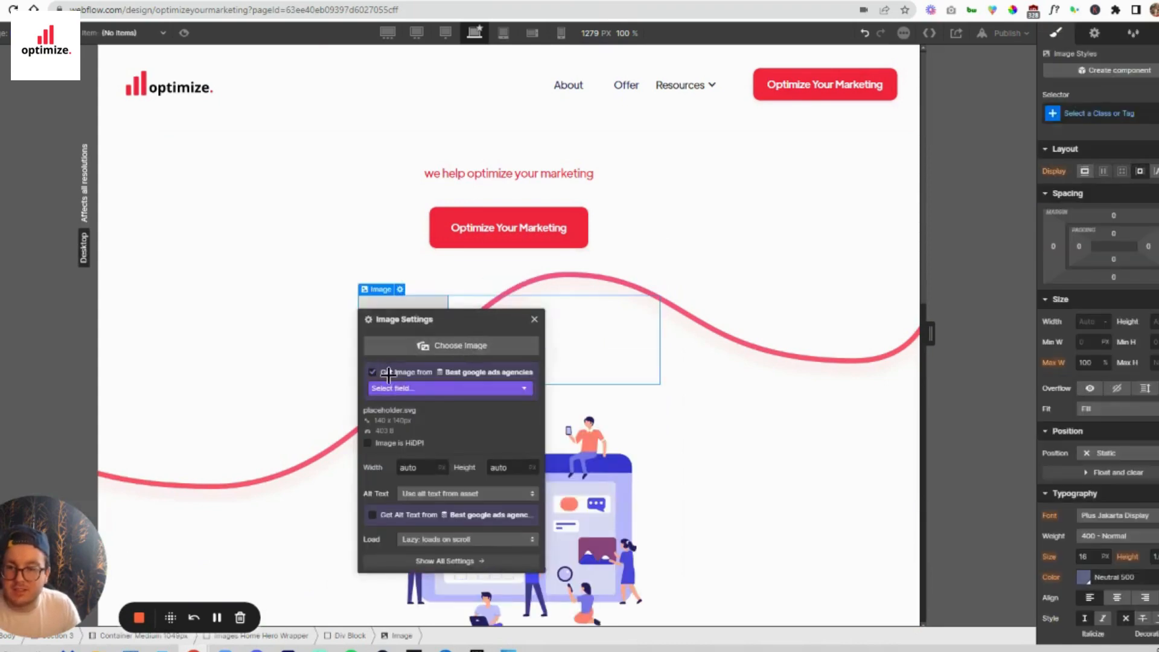
pyautogui.click(457, 388)
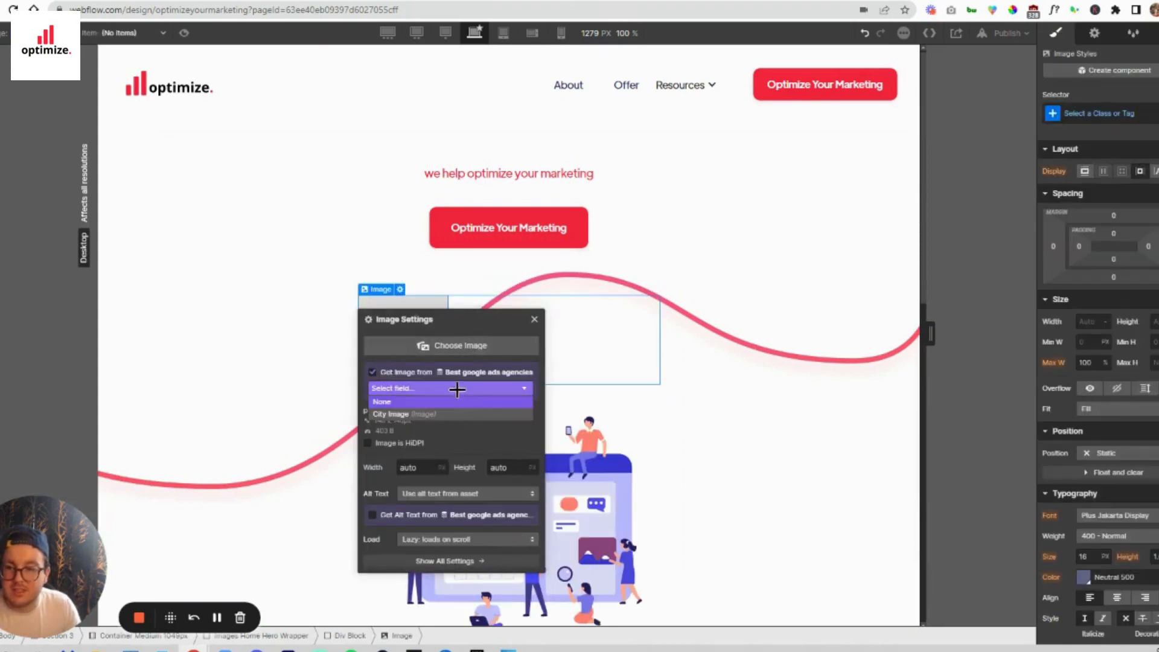
pyautogui.click(442, 415)
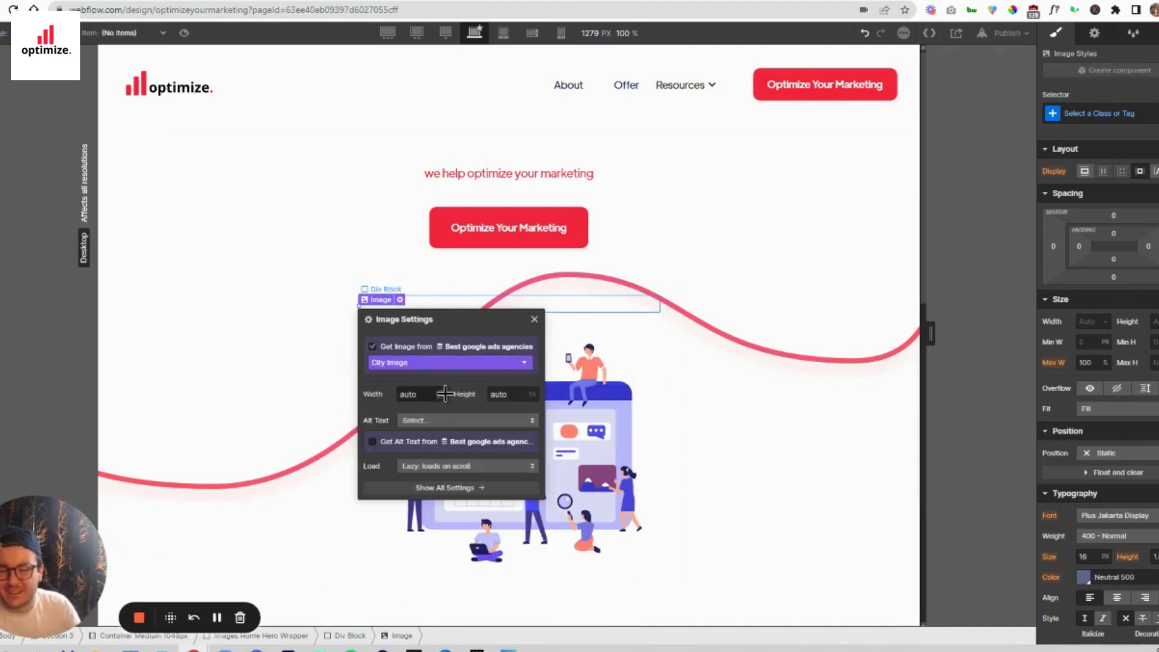
pyautogui.click(678, 299)
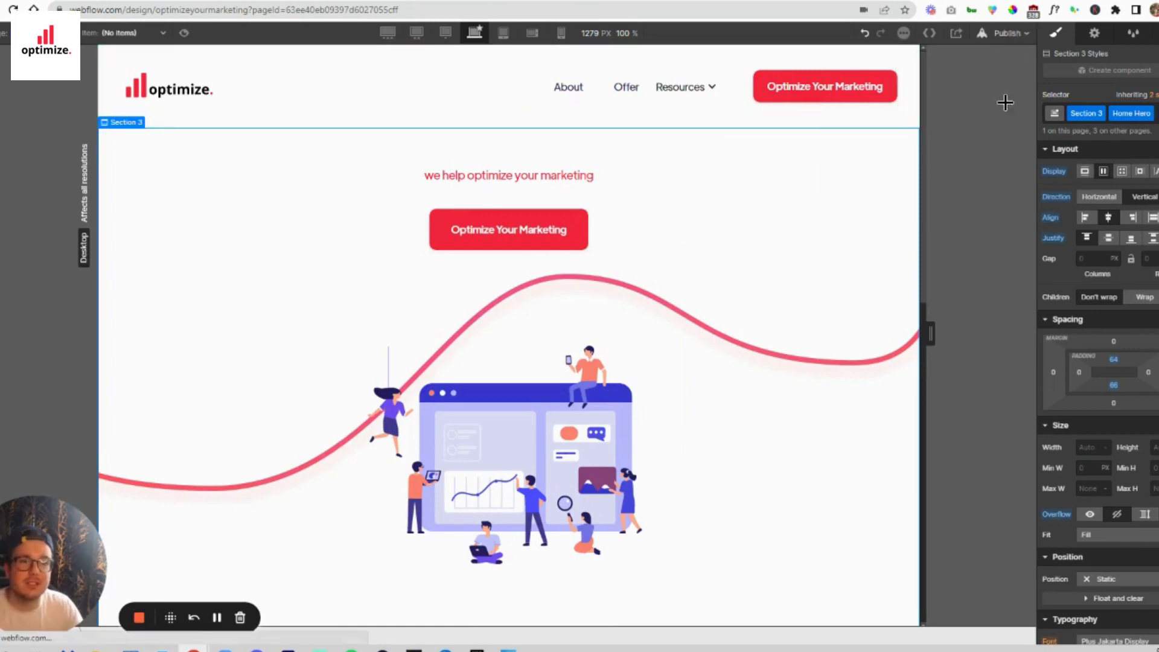
# - Publish the site with the updated template page
pyautogui.click(1006, 33)
pyautogui.click(975, 193)
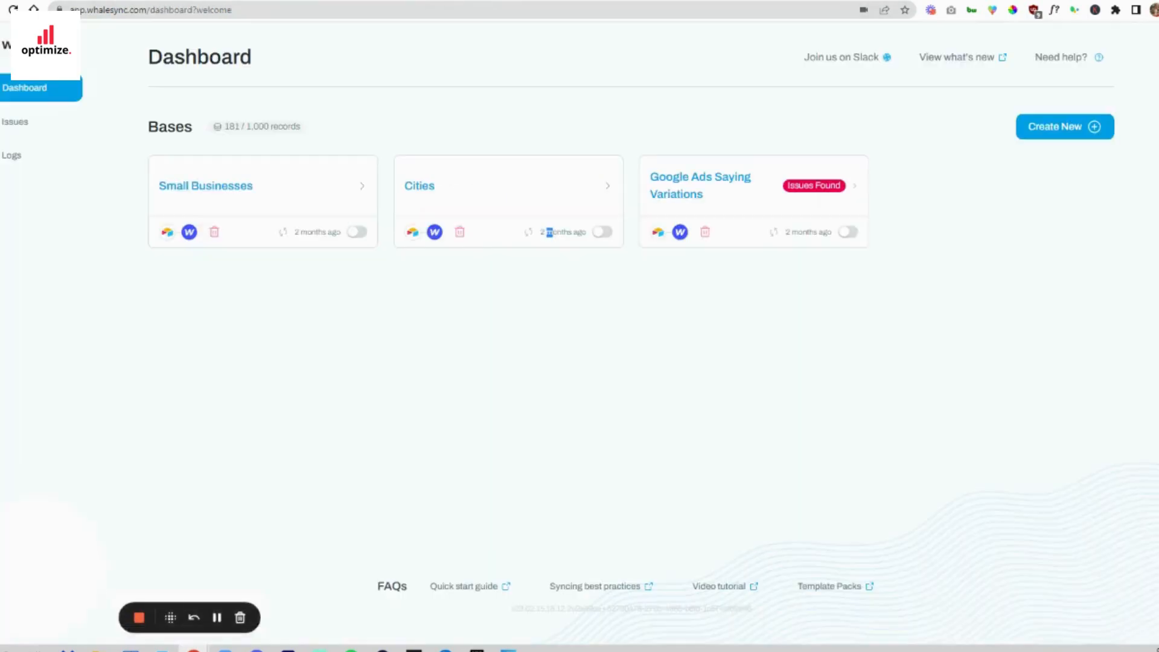
# - Create a new base in Whalesync and start authorizing Airtable as the first app to sync
pyautogui.click(1074, 126)
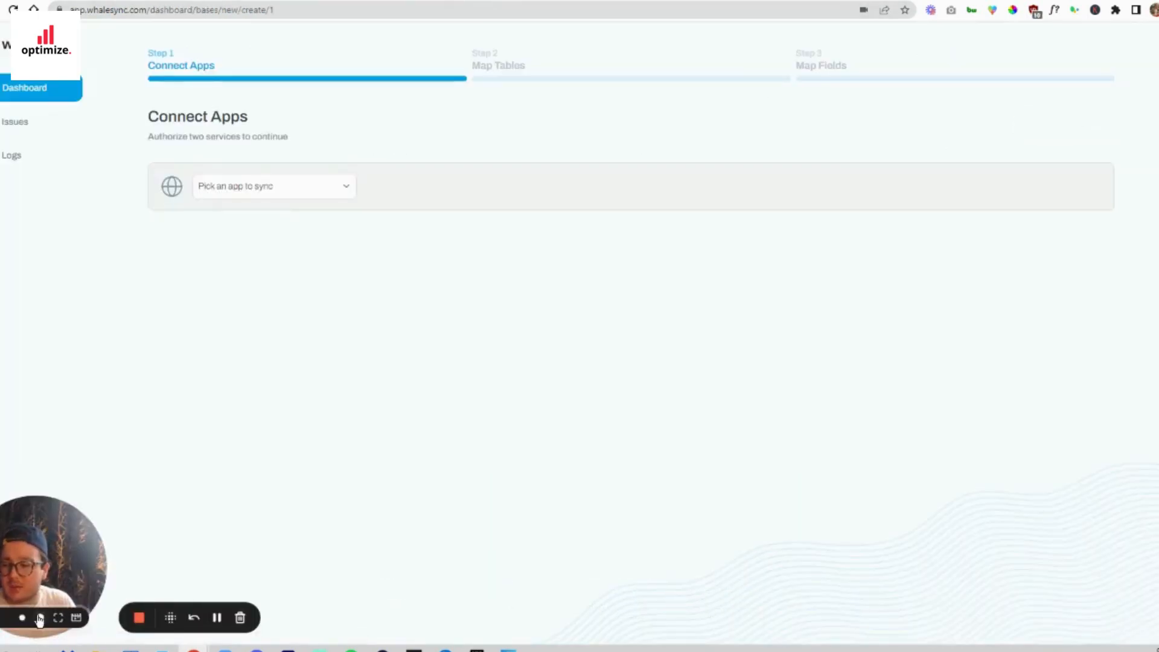
pyautogui.click(39, 618)
pyautogui.click(285, 192)
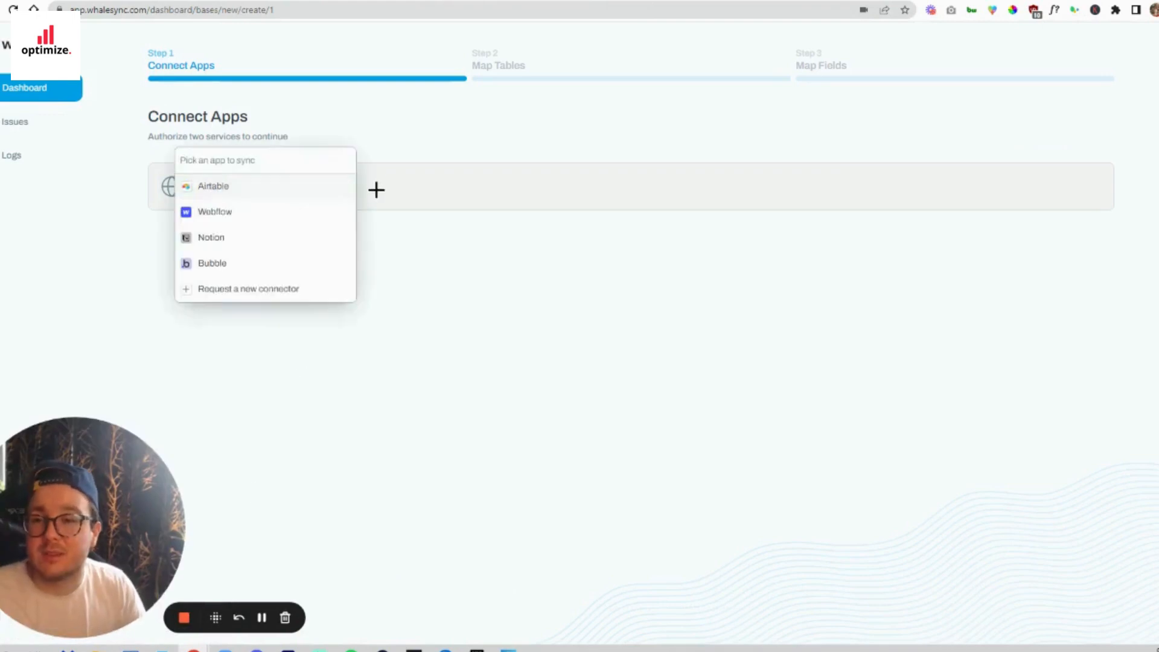
pyautogui.click(219, 186)
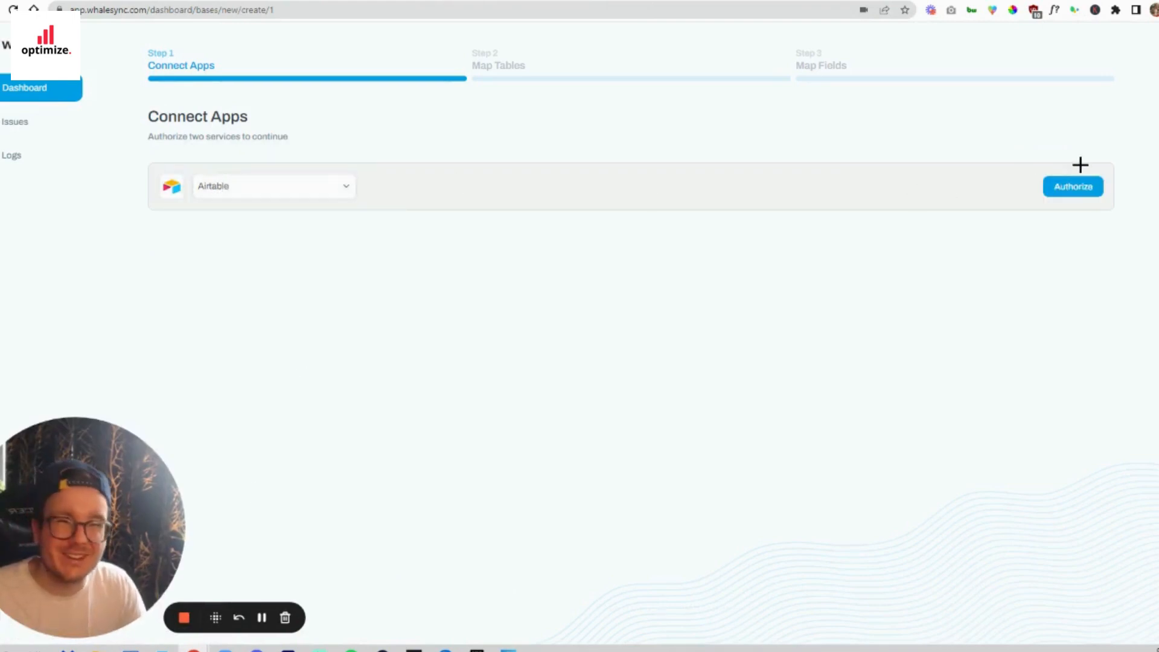
pyautogui.click(1074, 186)
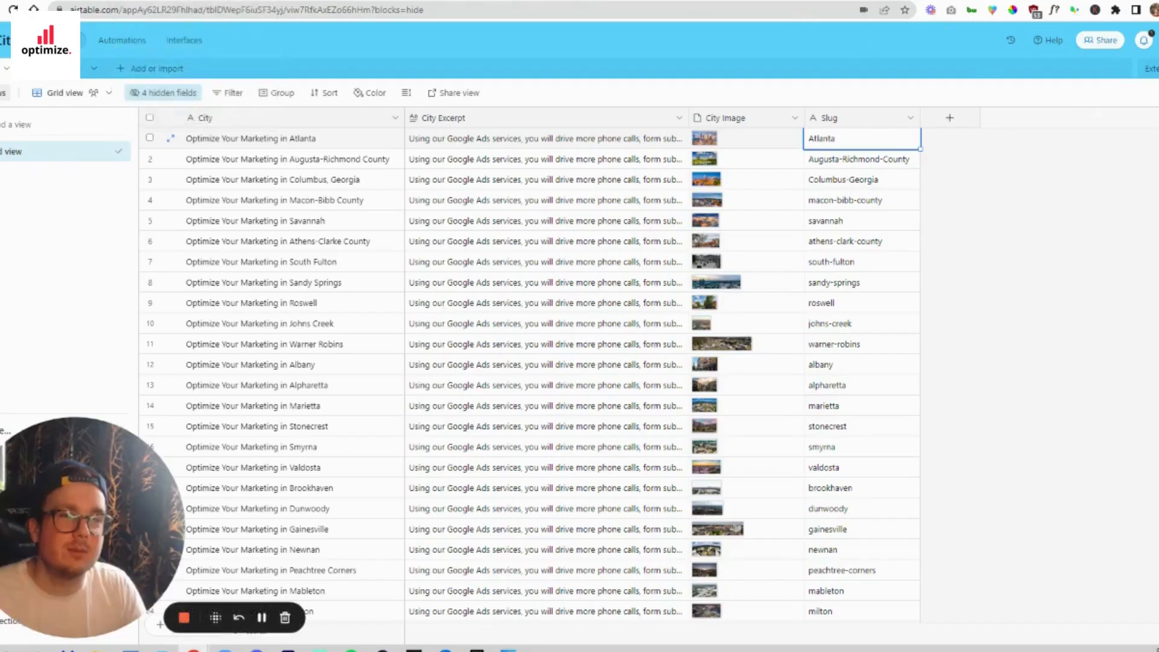
# - Copy the personal API key from Airtable's developer hub and paste it into the API key field of Whalesync's Airtable authorization
pyautogui.click(1154, 40)
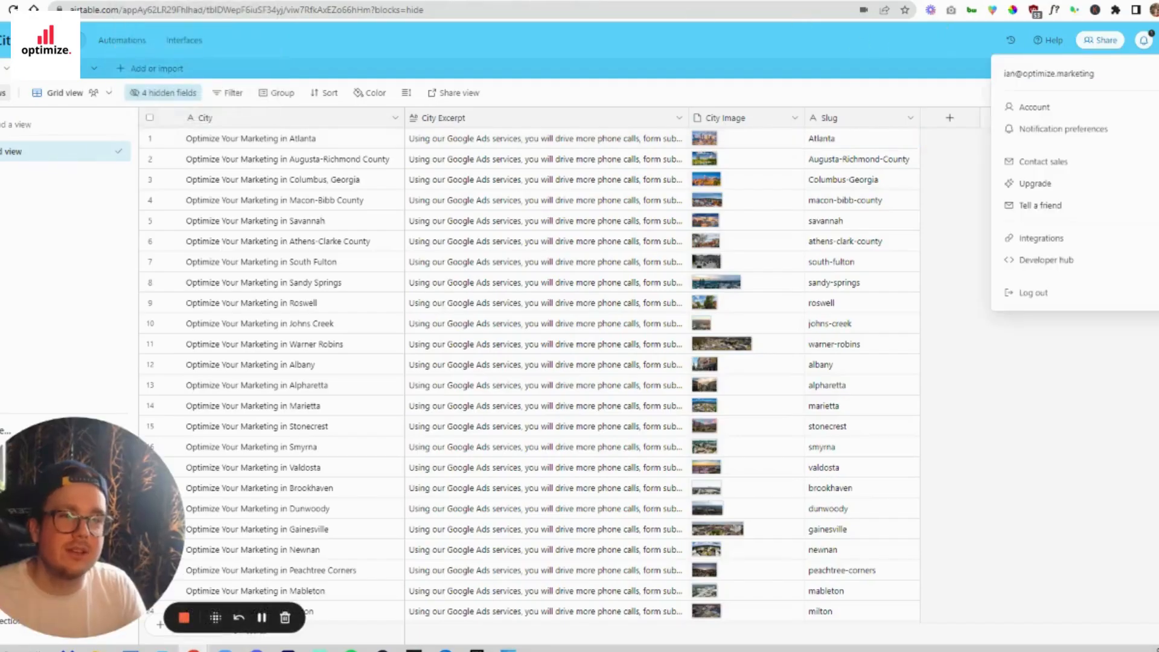
pyautogui.click(1073, 109)
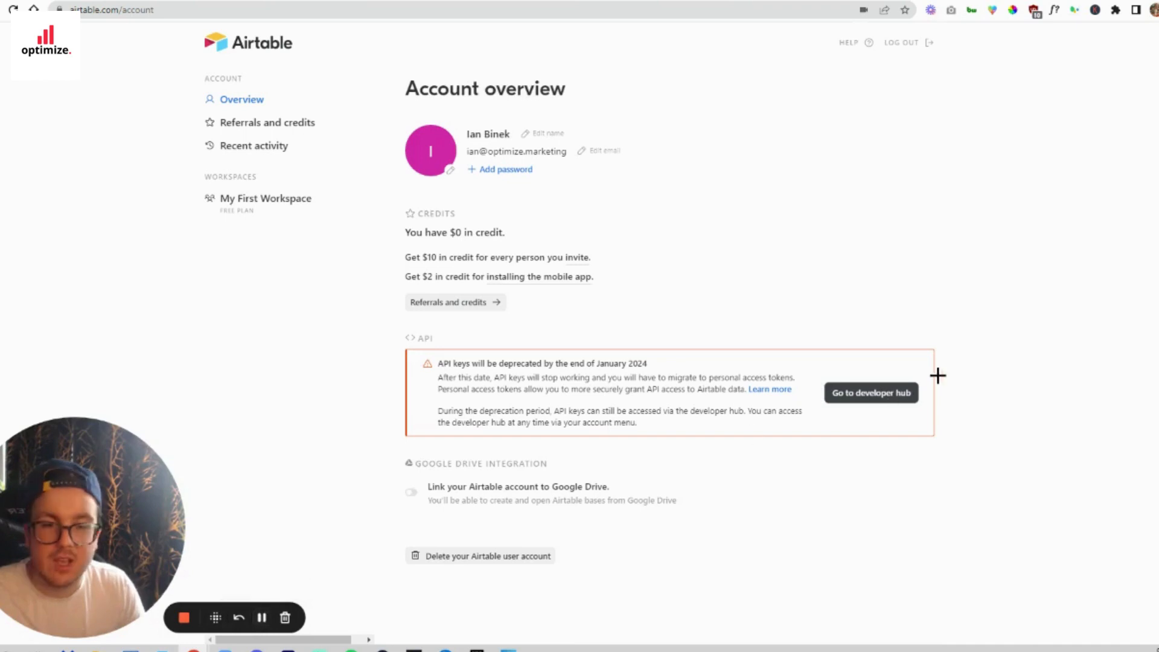
pyautogui.click(872, 391)
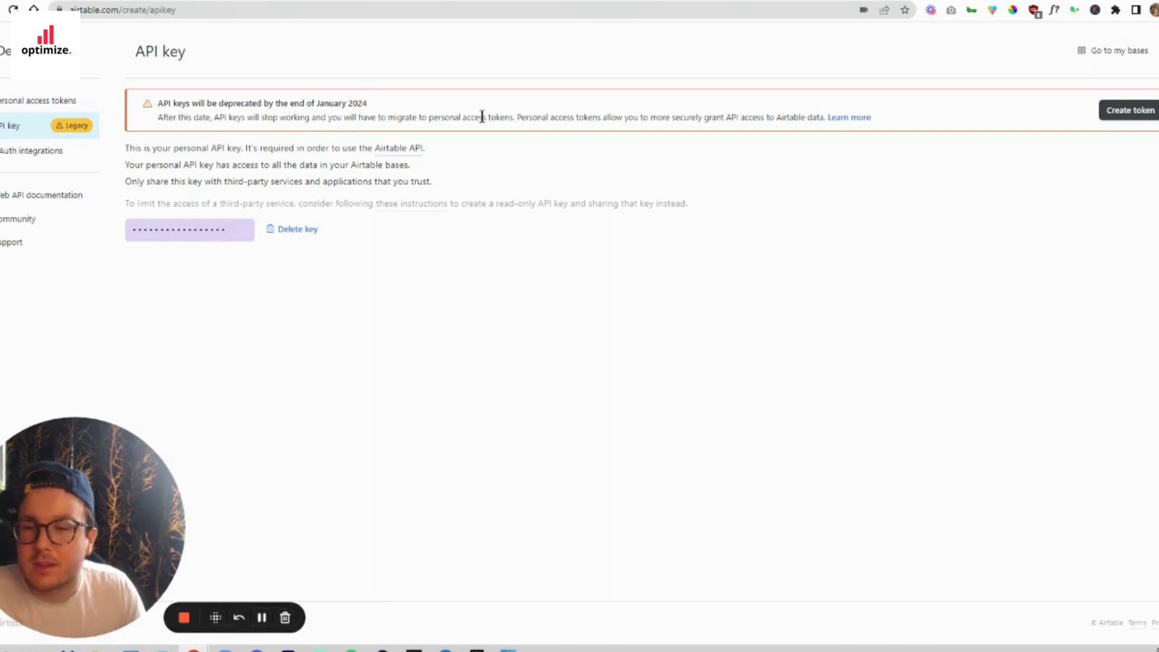
pyautogui.click(208, 229)
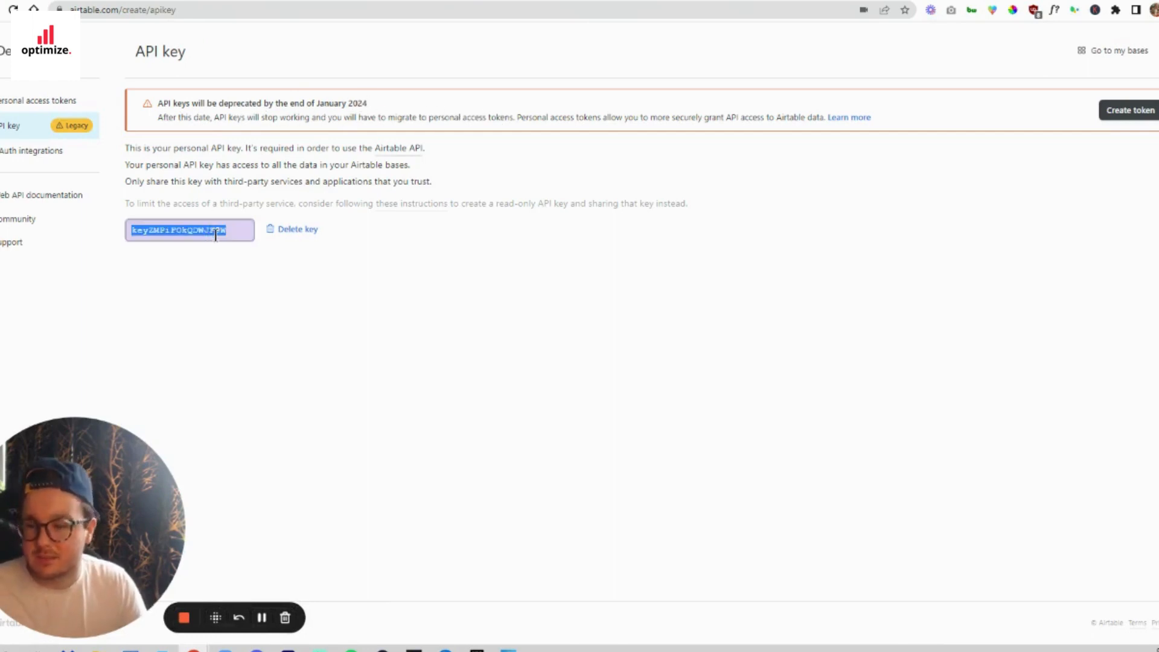
pyautogui.click(303, 309)
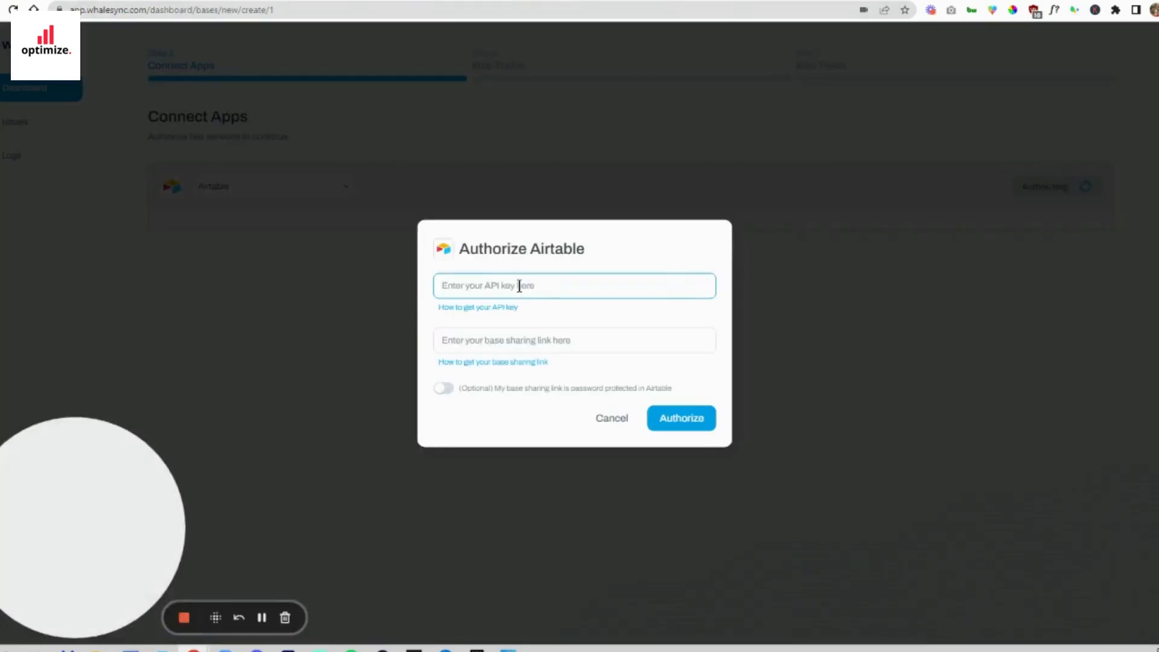
pyautogui.hotkey('ctrl', 'v')
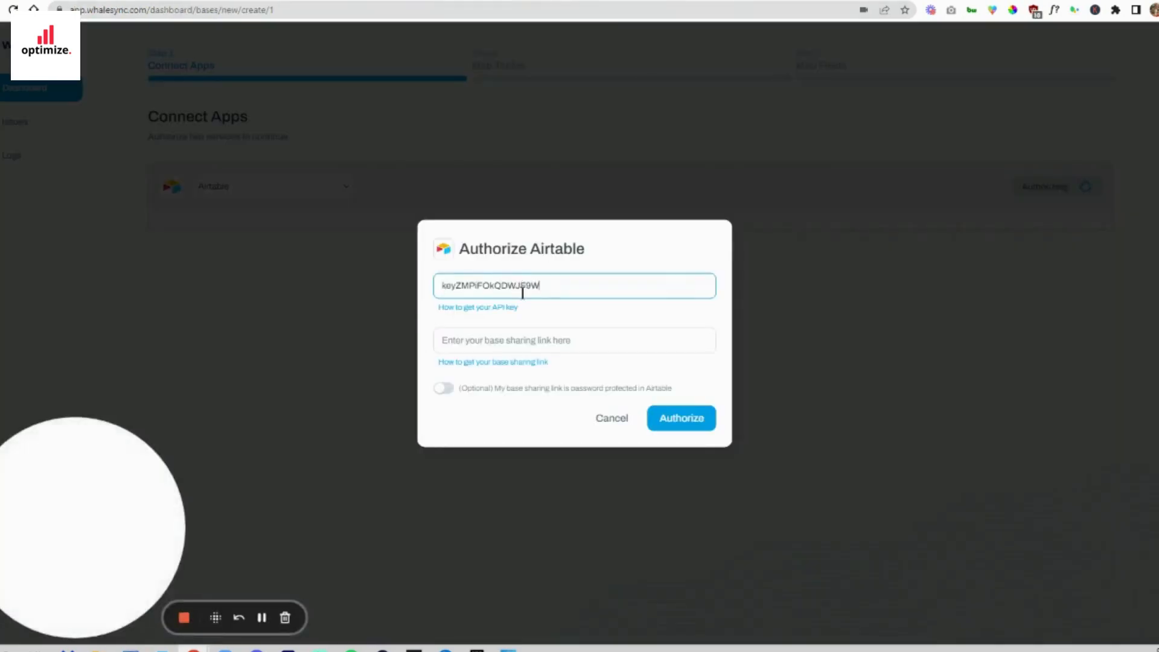
# - Authorize Airtable in Whalesync with the Cities base's public sharing link and save the connection to the Cities base
pyautogui.click(527, 349)
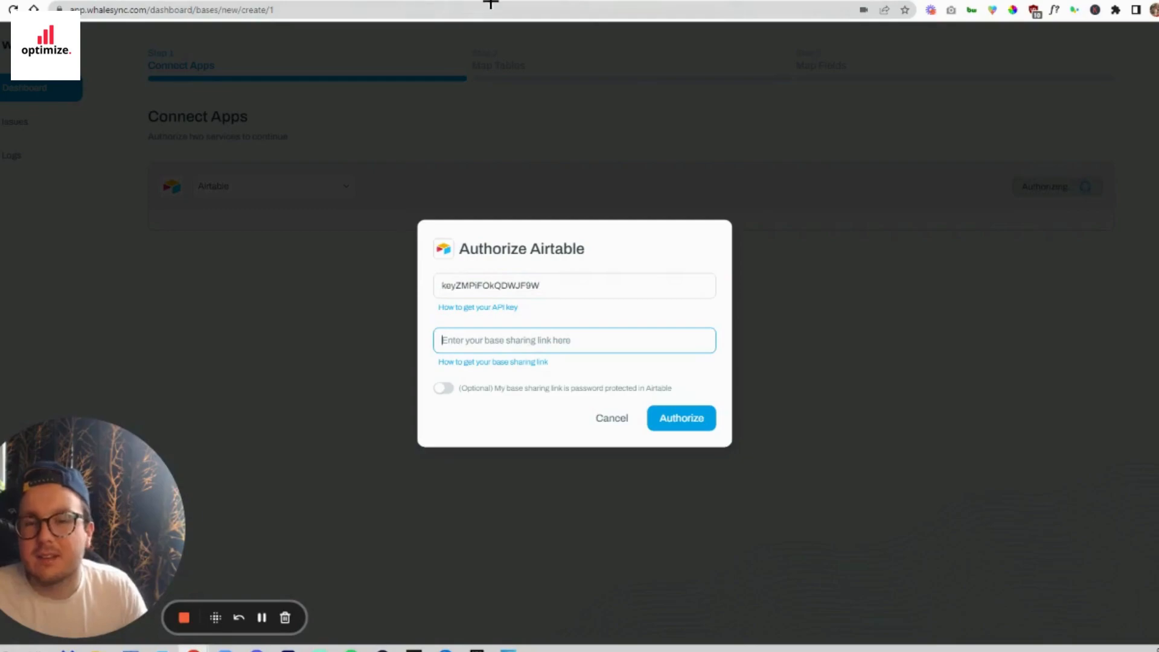
pyautogui.click(389, 0)
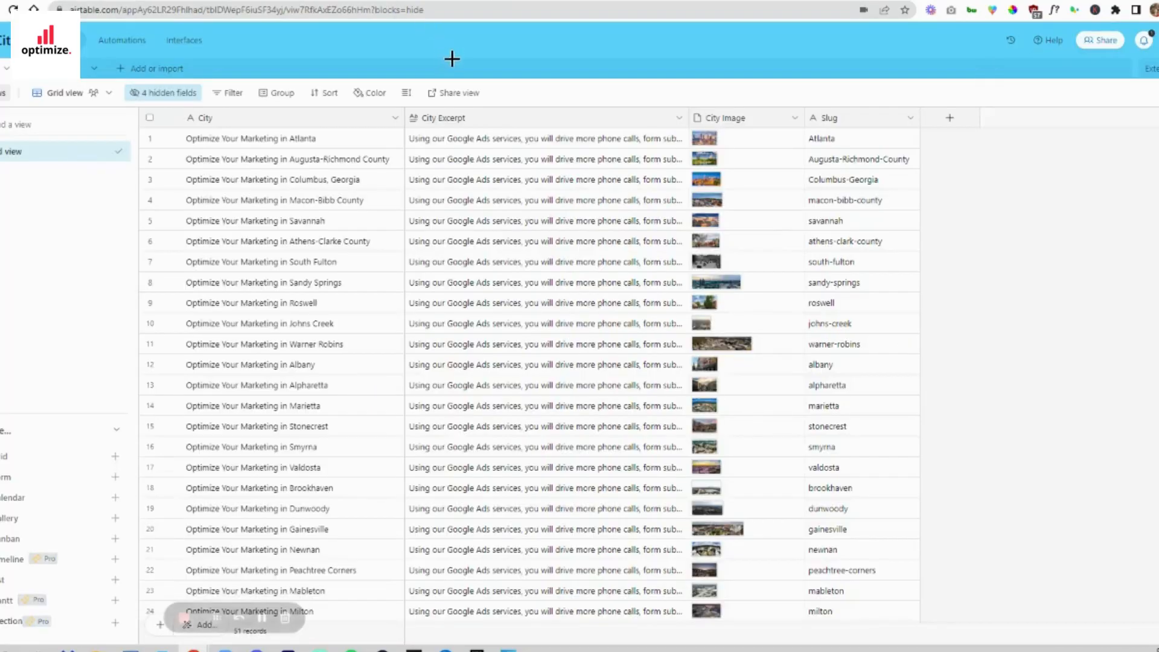
pyautogui.click(1100, 40)
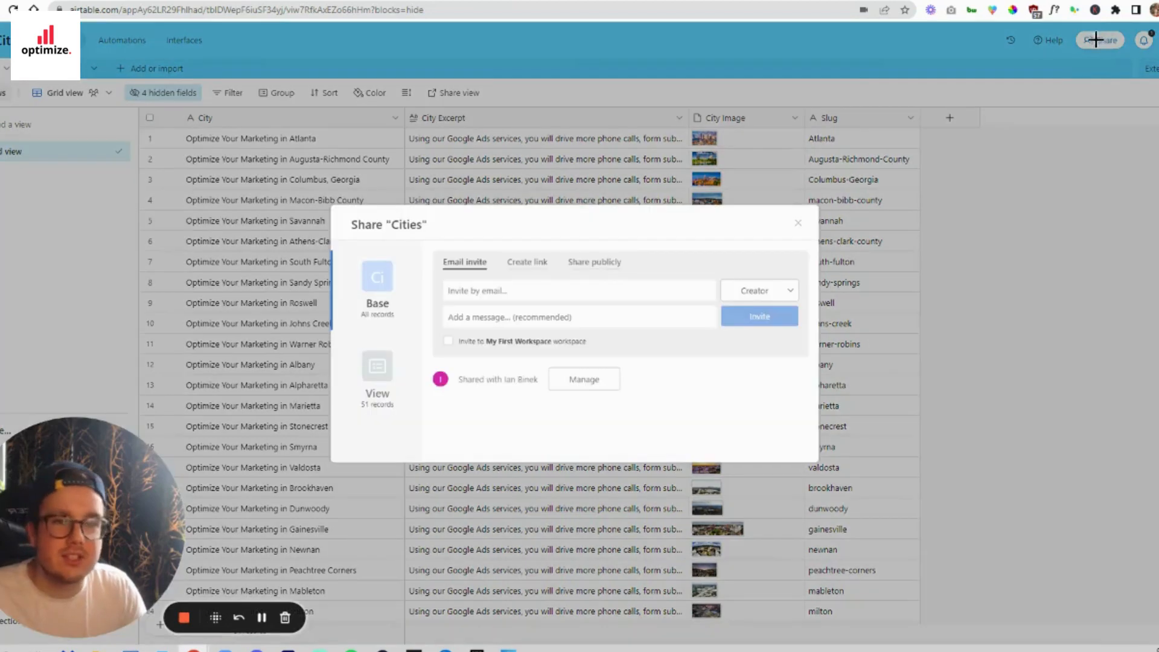
pyautogui.click(598, 262)
pyautogui.click(636, 342)
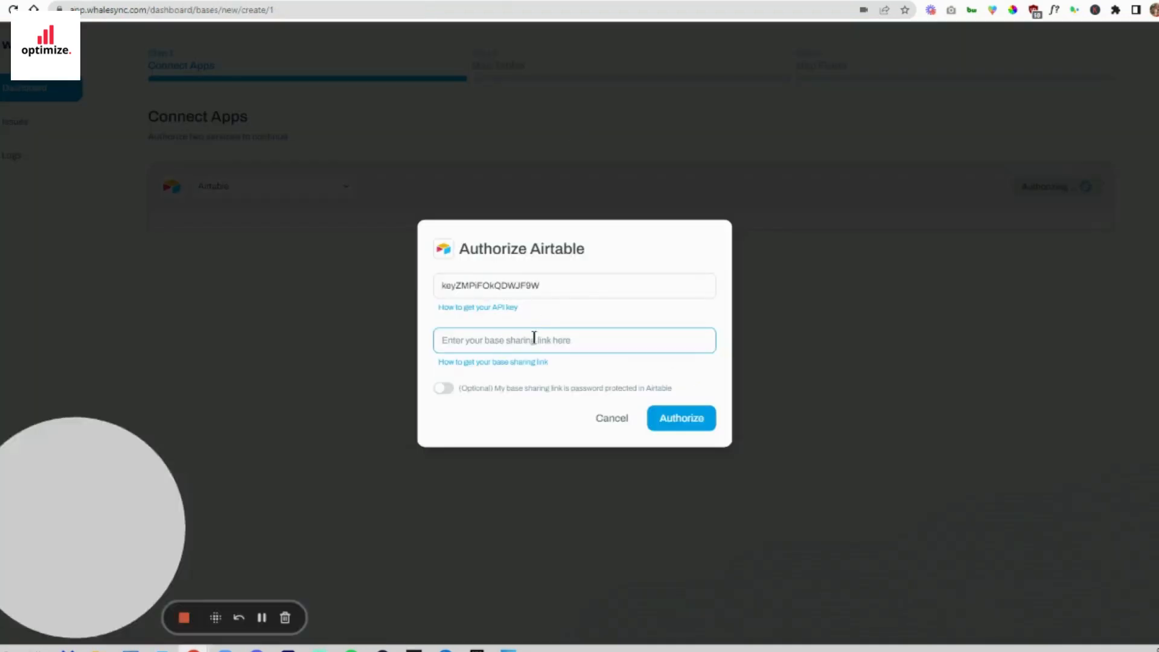
pyautogui.click(662, 425)
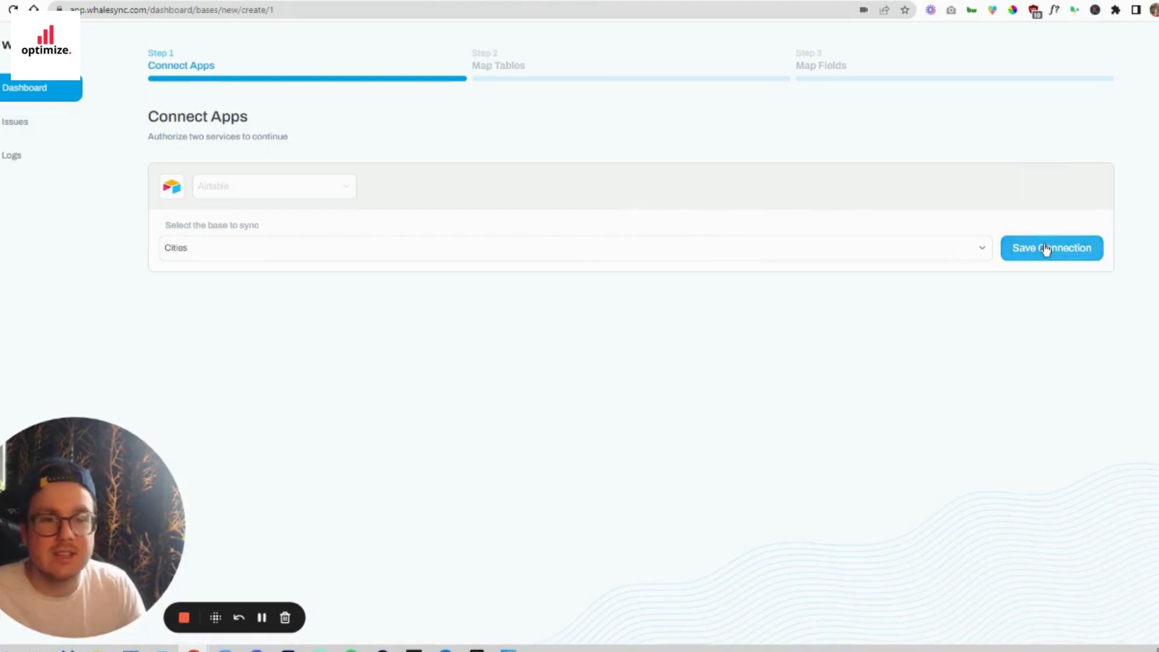
pyautogui.click(1066, 254)
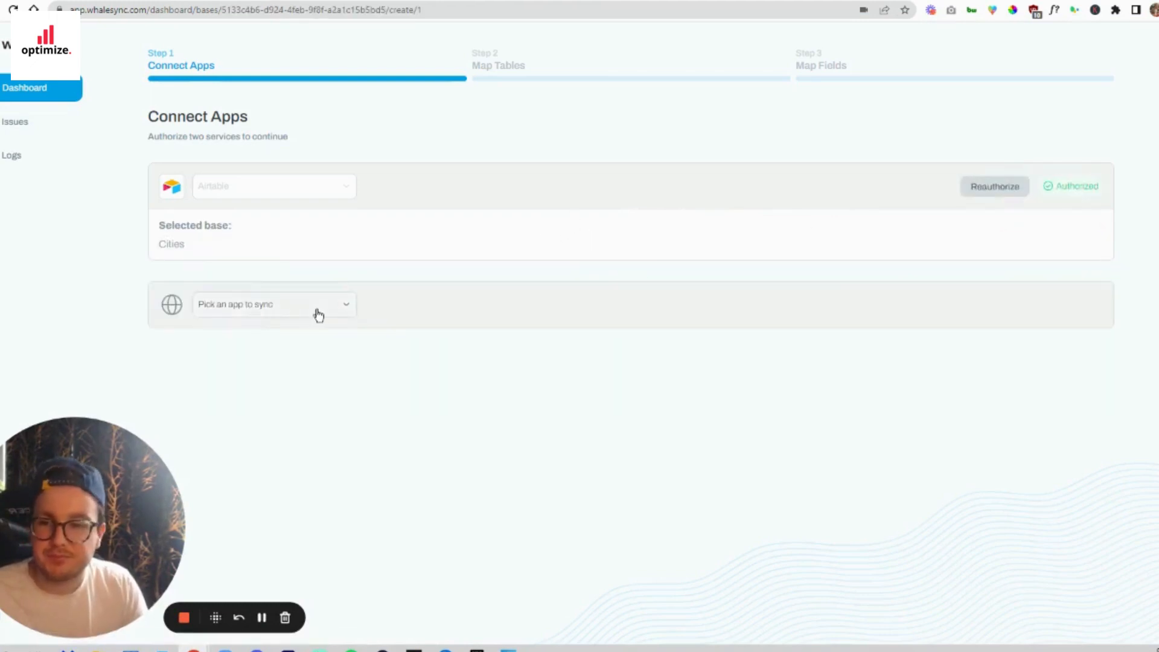
# - Connect Webflow as the second app, authorizing the Optimize Your Marketing - B2B SaaS site, and proceed to table mapping
pyautogui.click(317, 314)
pyautogui.click(310, 330)
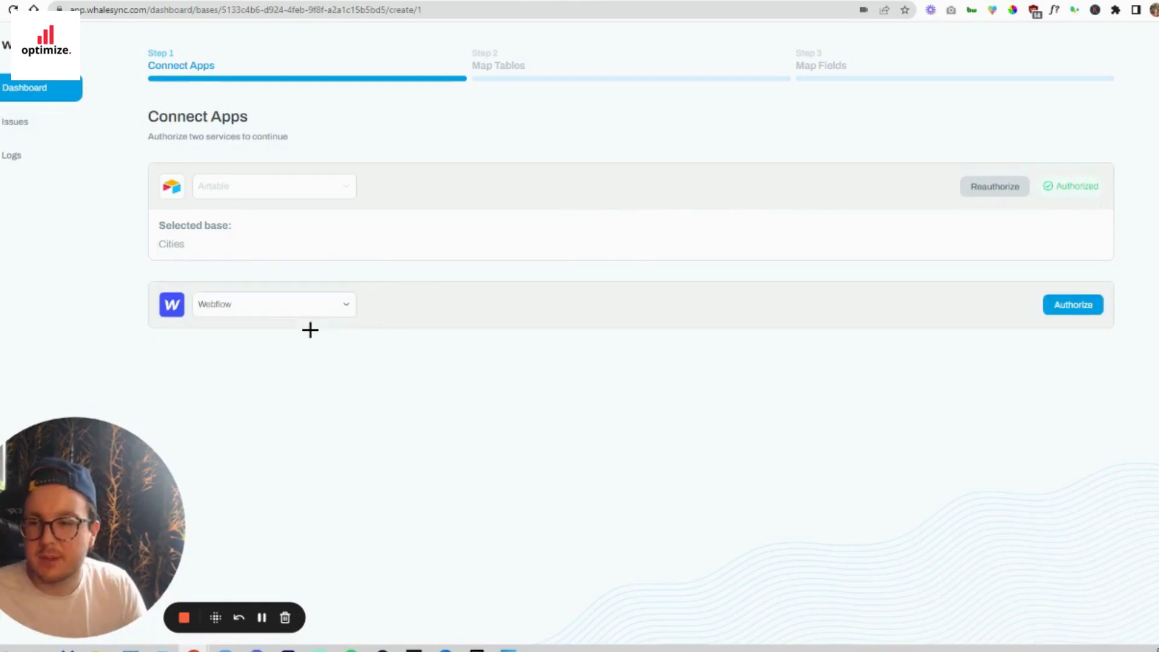
pyautogui.click(1064, 307)
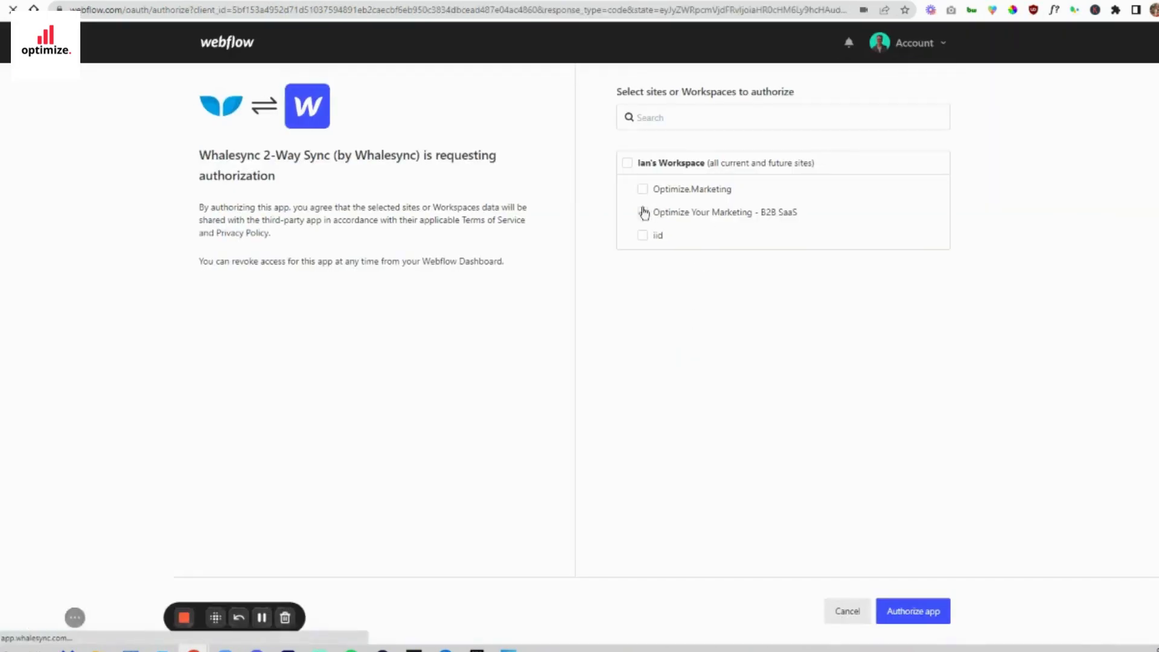
pyautogui.click(644, 213)
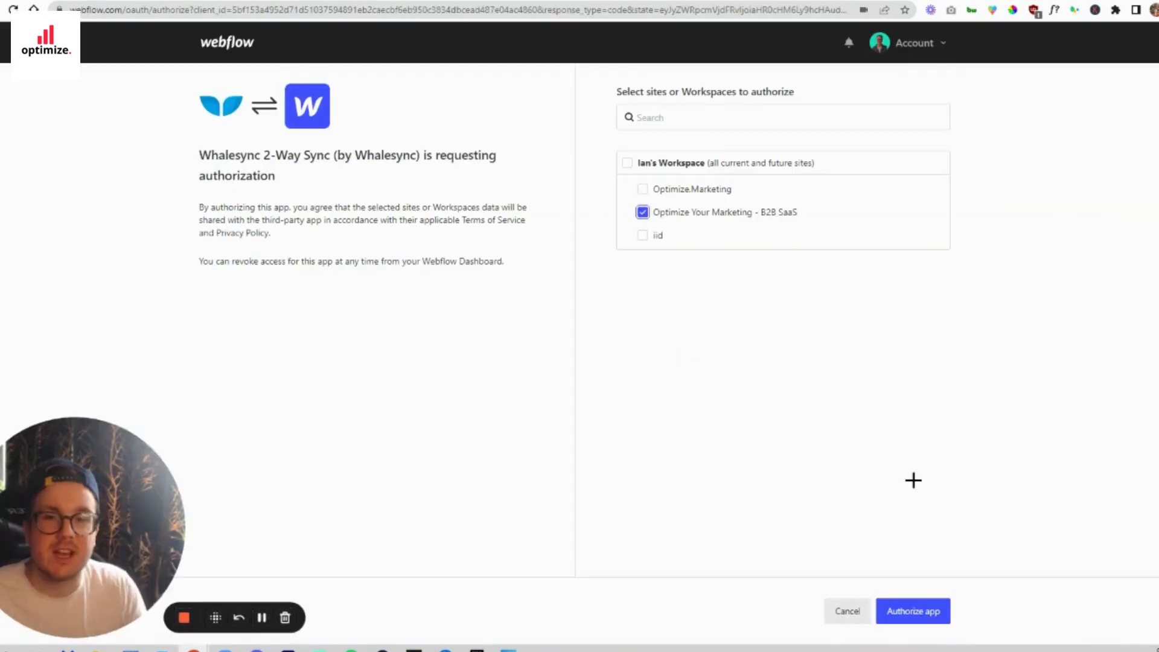
pyautogui.click(916, 612)
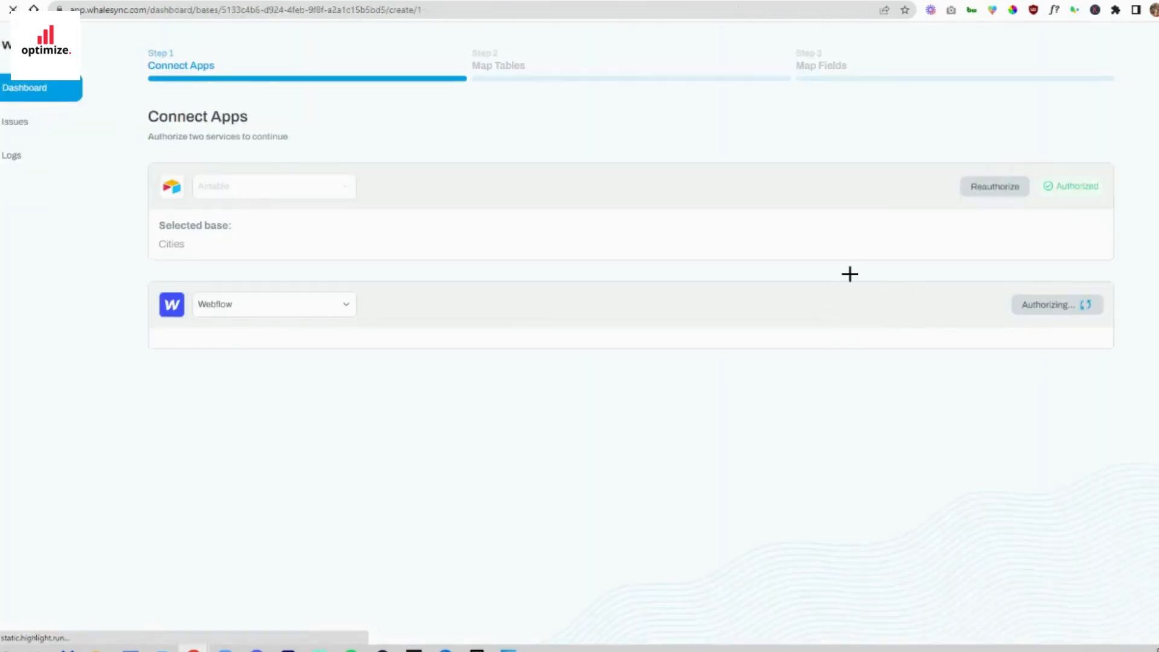
pyautogui.click(1040, 367)
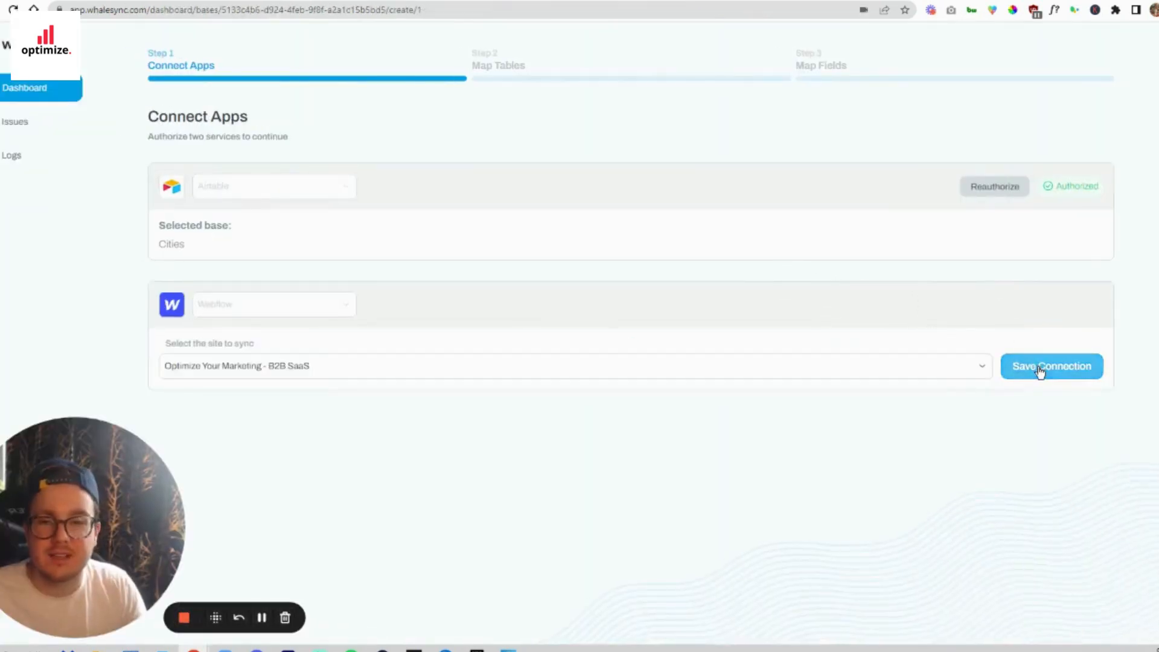
pyautogui.click(1058, 417)
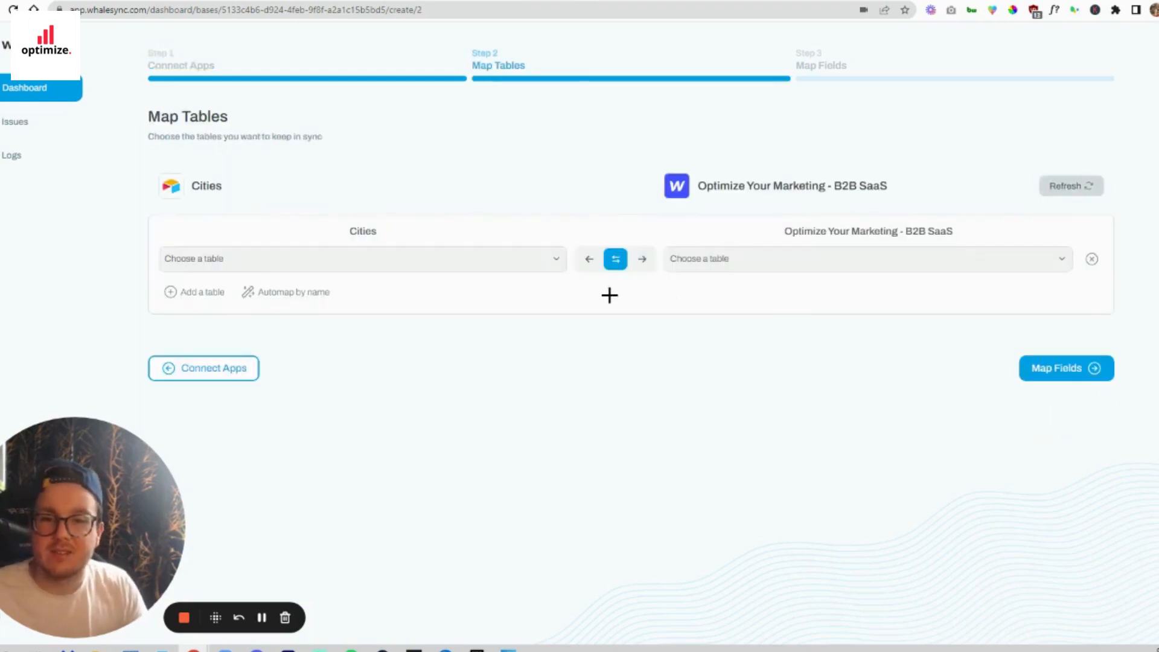
# - Try to map Airtable's Table 1 to a collection of the Optimize Your Marketing - B2B SaaS site, refreshing the available tables
pyautogui.click(453, 265)
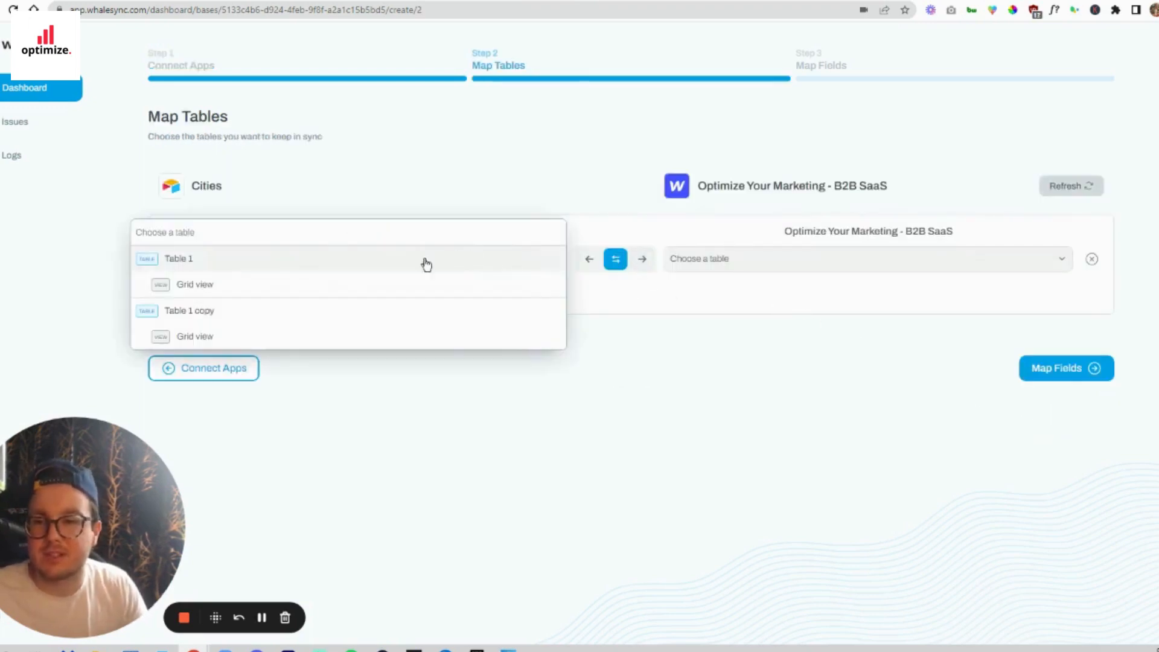
pyautogui.click(290, 260)
pyautogui.click(815, 256)
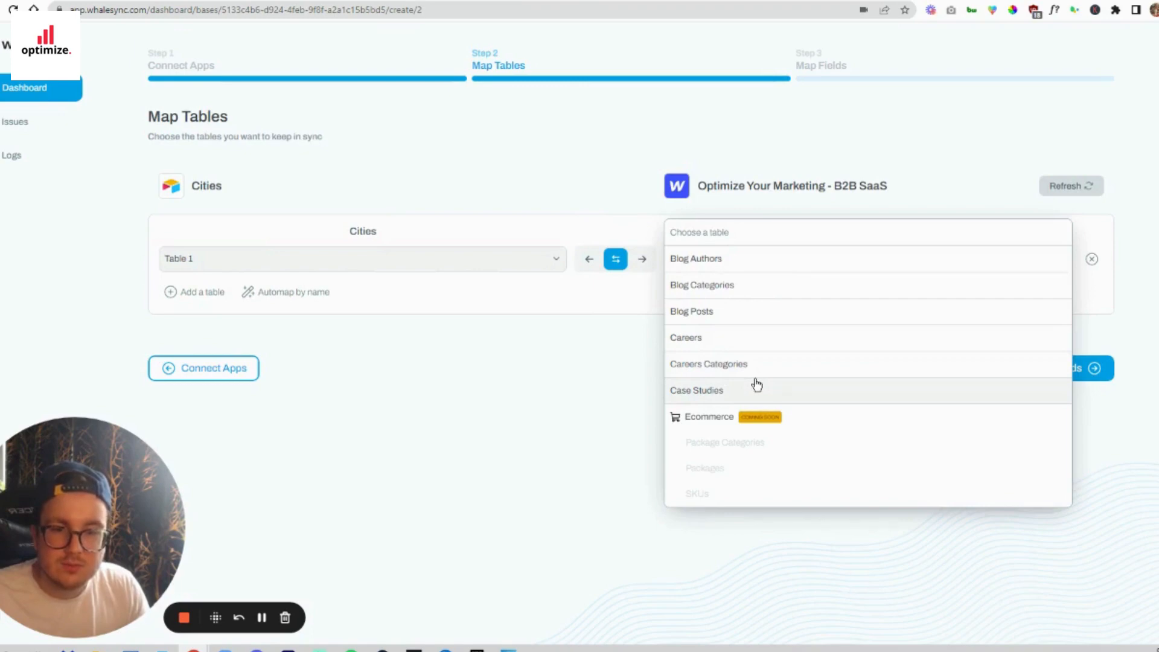
pyautogui.click(566, 372)
pyautogui.click(1064, 186)
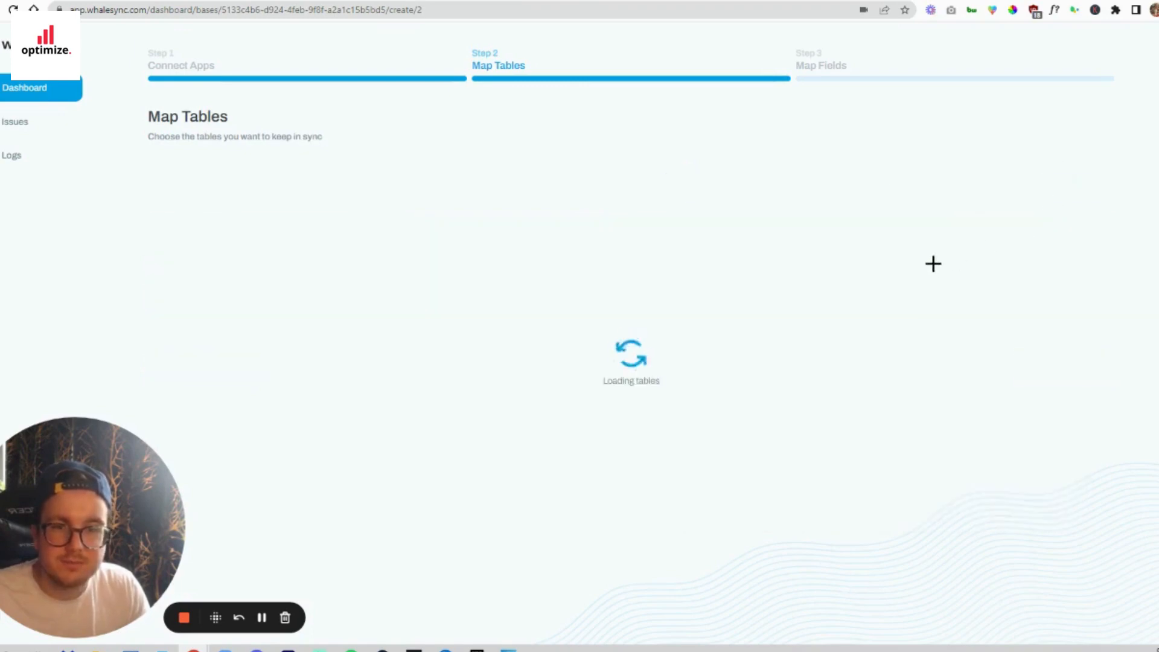
pyautogui.click(912, 267)
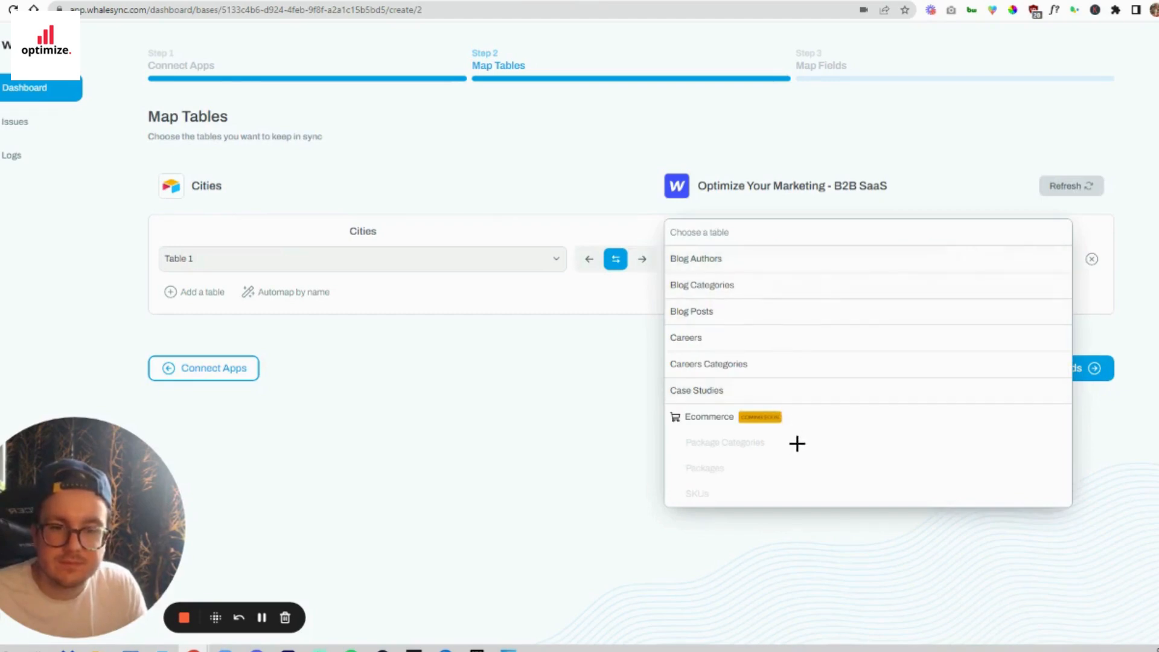
pyautogui.click(261, 617)
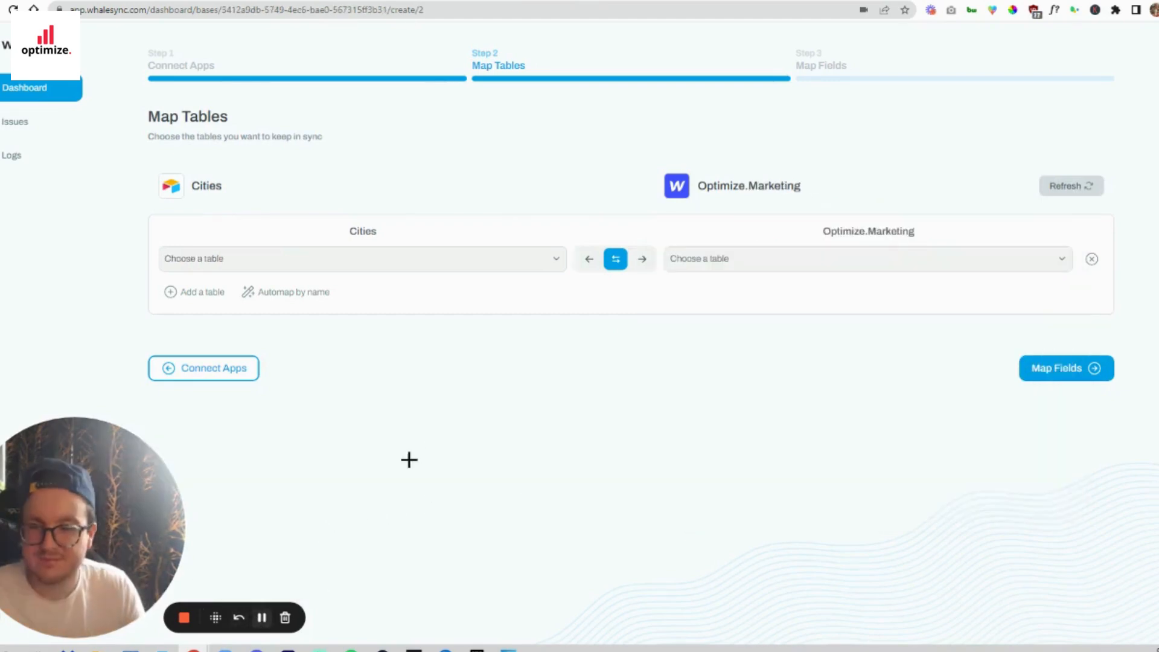
# - Map Airtable's Table 1 to Webflow's Best google ads agencies collection with one-way sync from Airtable to Webflow, and proceed to field mapping
pyautogui.click(444, 259)
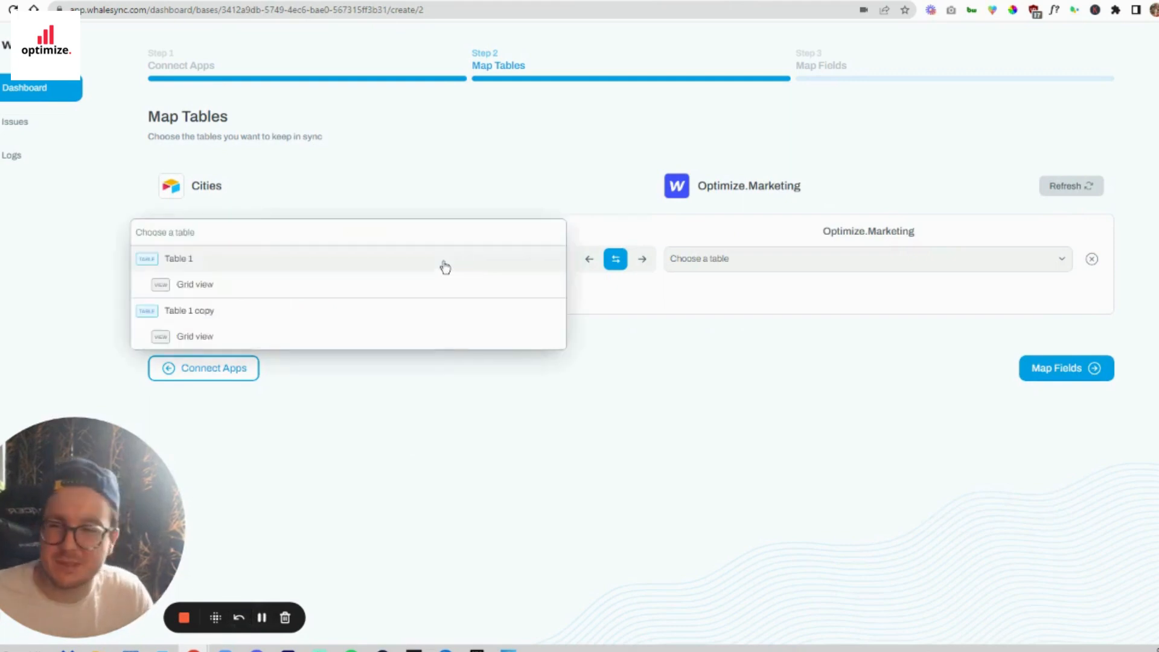
pyautogui.click(444, 264)
pyautogui.click(845, 263)
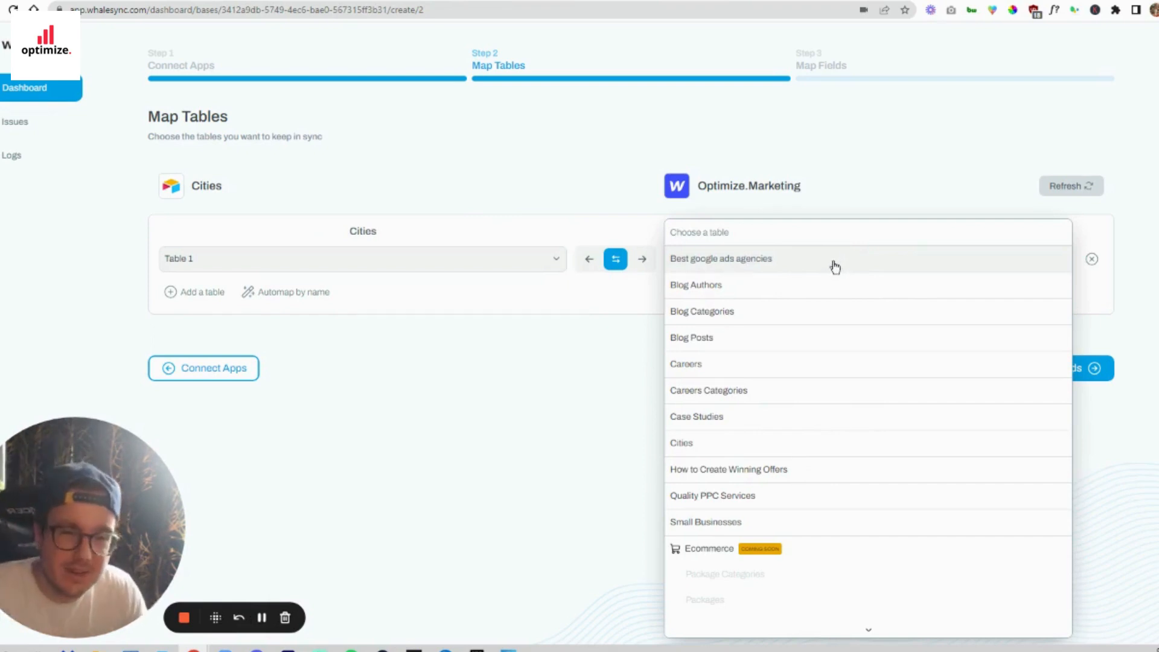
pyautogui.click(835, 267)
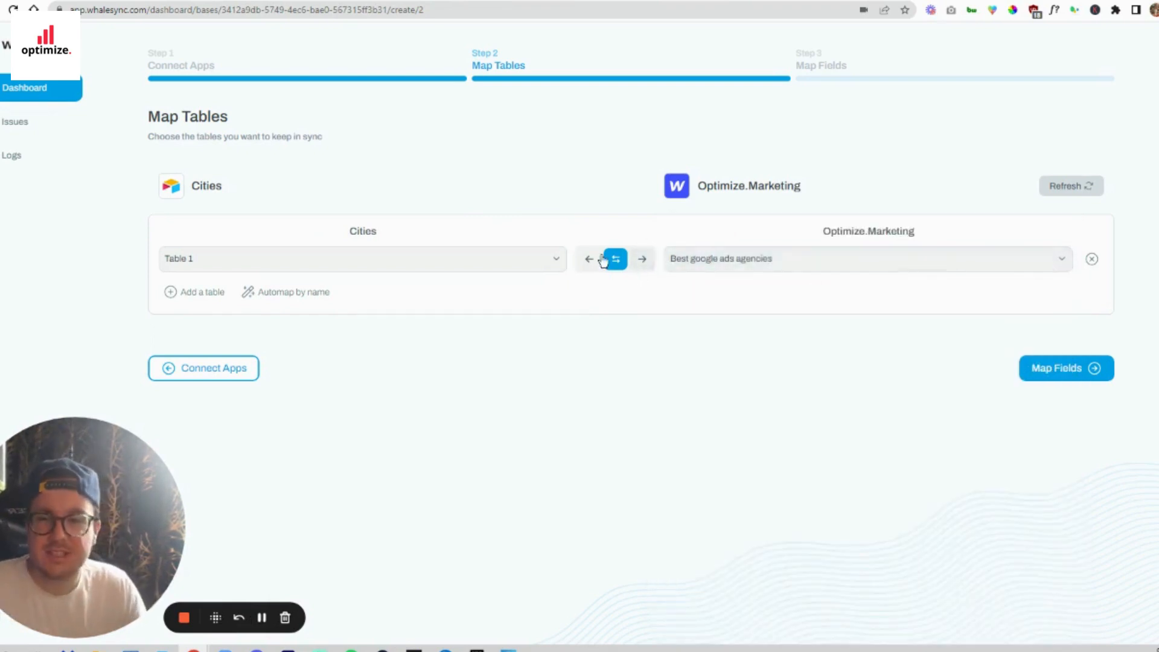
pyautogui.click(641, 260)
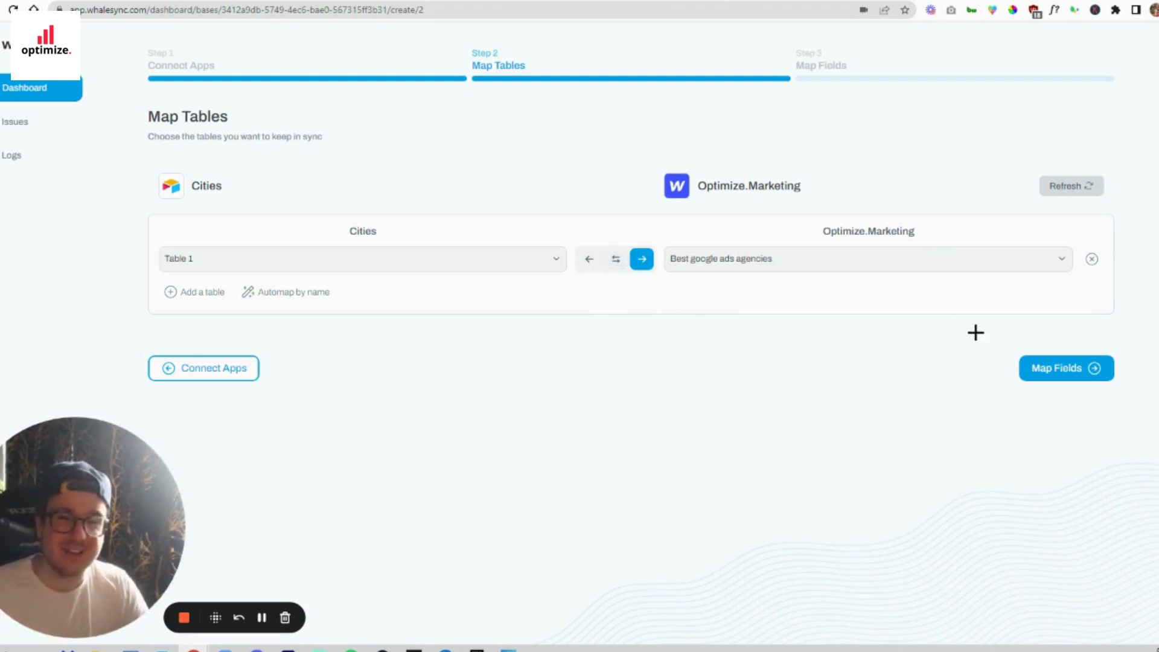
pyautogui.click(1057, 366)
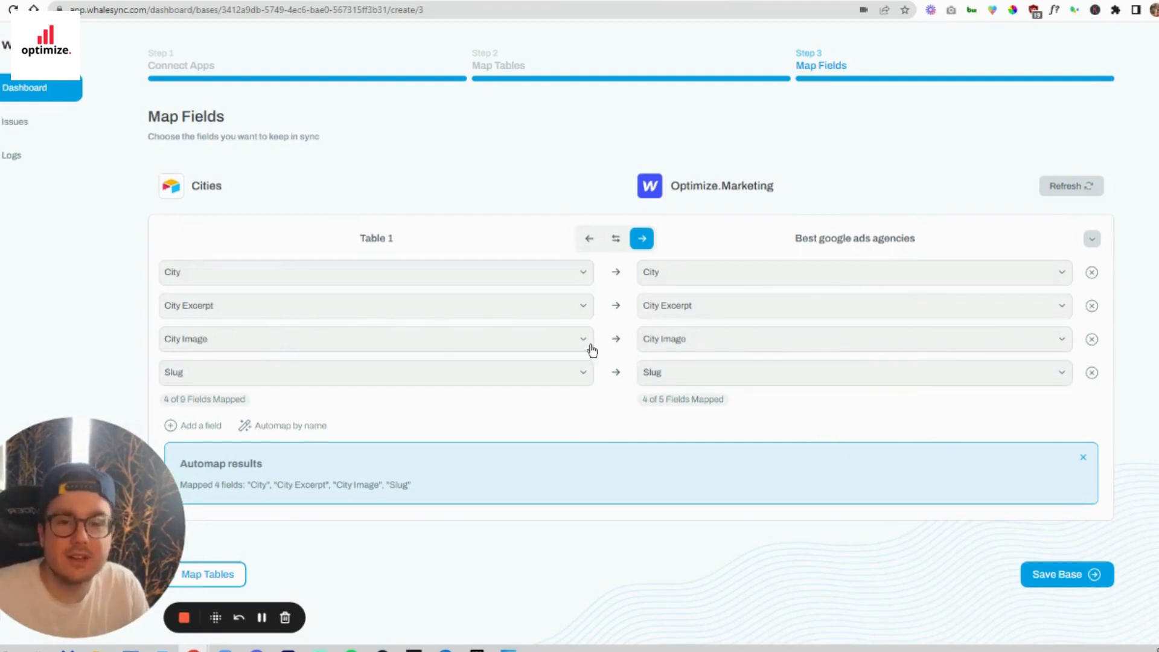
pyautogui.click(206, 430)
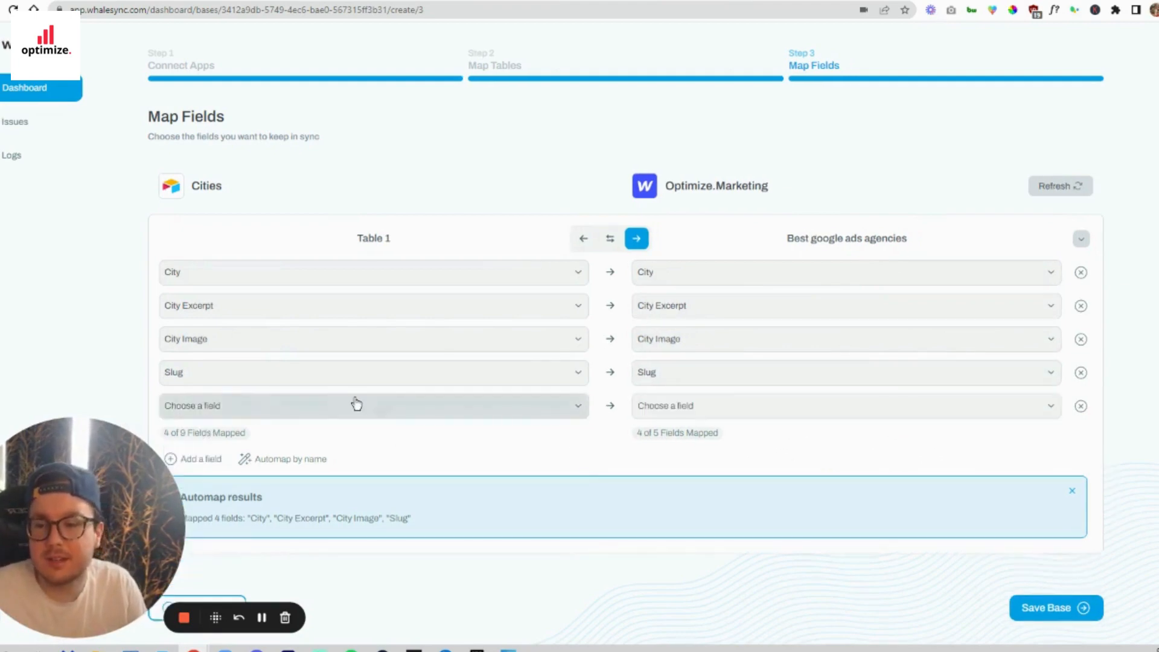
pyautogui.click(354, 404)
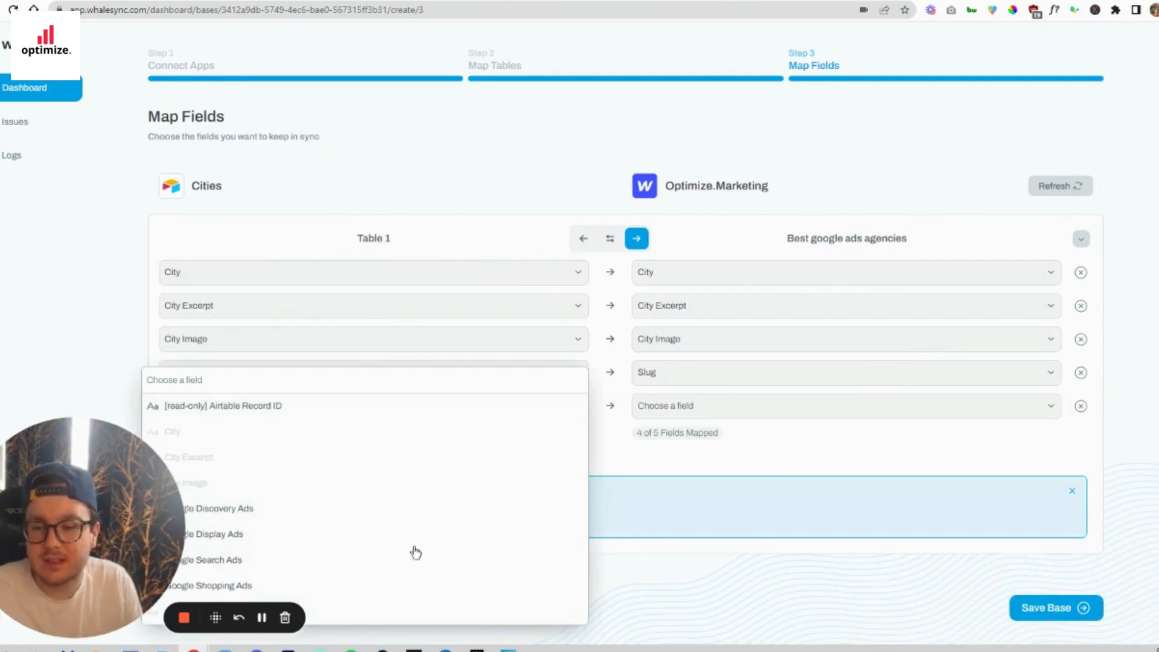
pyautogui.click(69, 617)
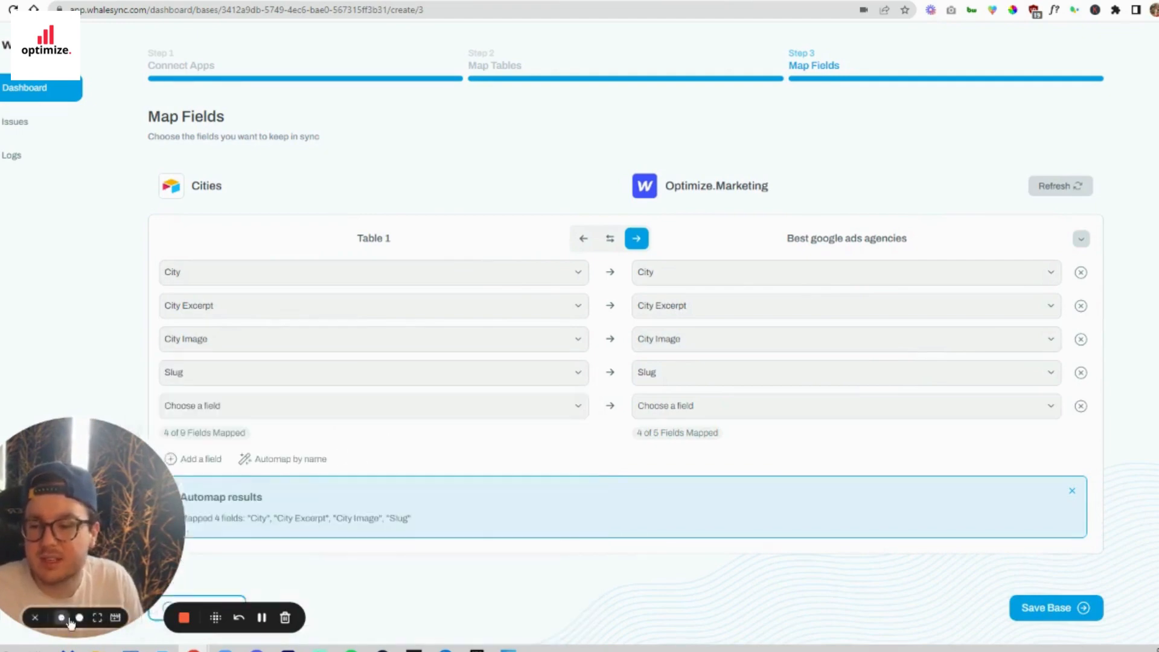
pyautogui.click(280, 404)
pyautogui.click(733, 411)
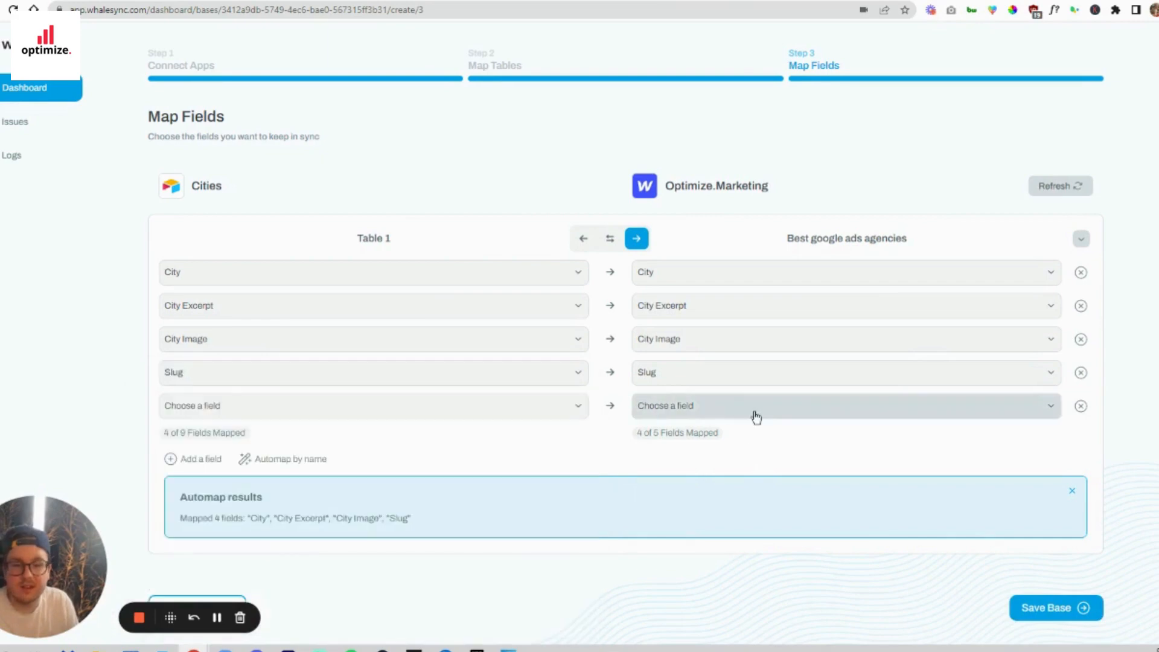
pyautogui.click(755, 416)
pyautogui.click(1081, 406)
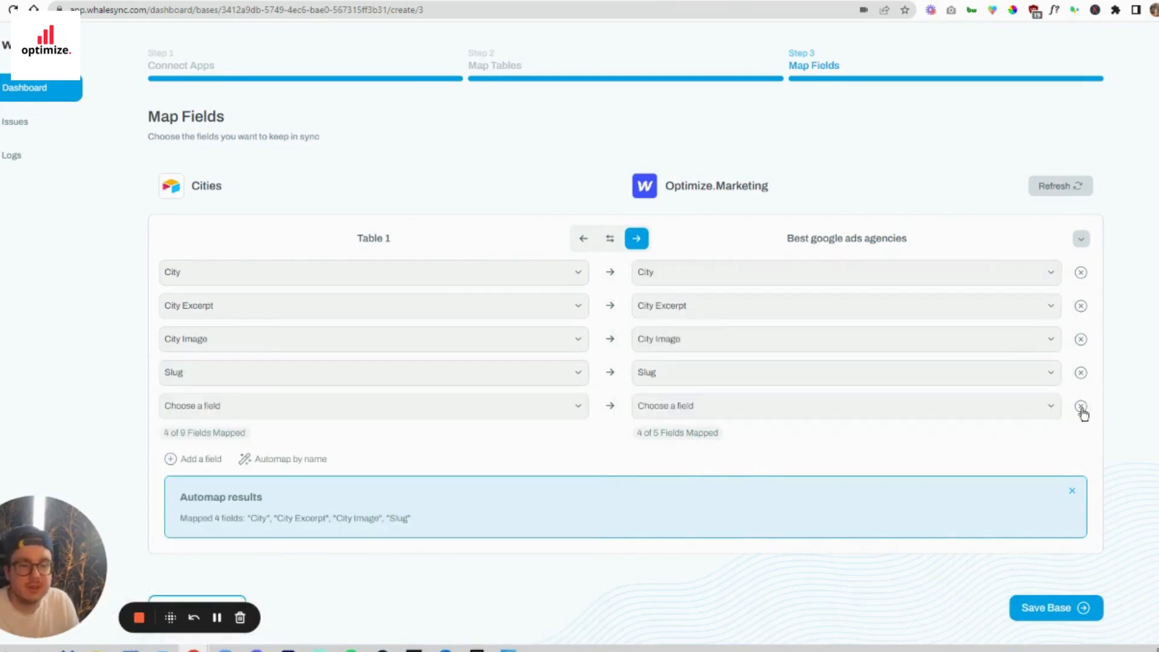
pyautogui.click(1080, 407)
# - Save the base with its mapped fields and turn syncing on, accepting the notes about real-time syncing risks
pyautogui.click(1036, 576)
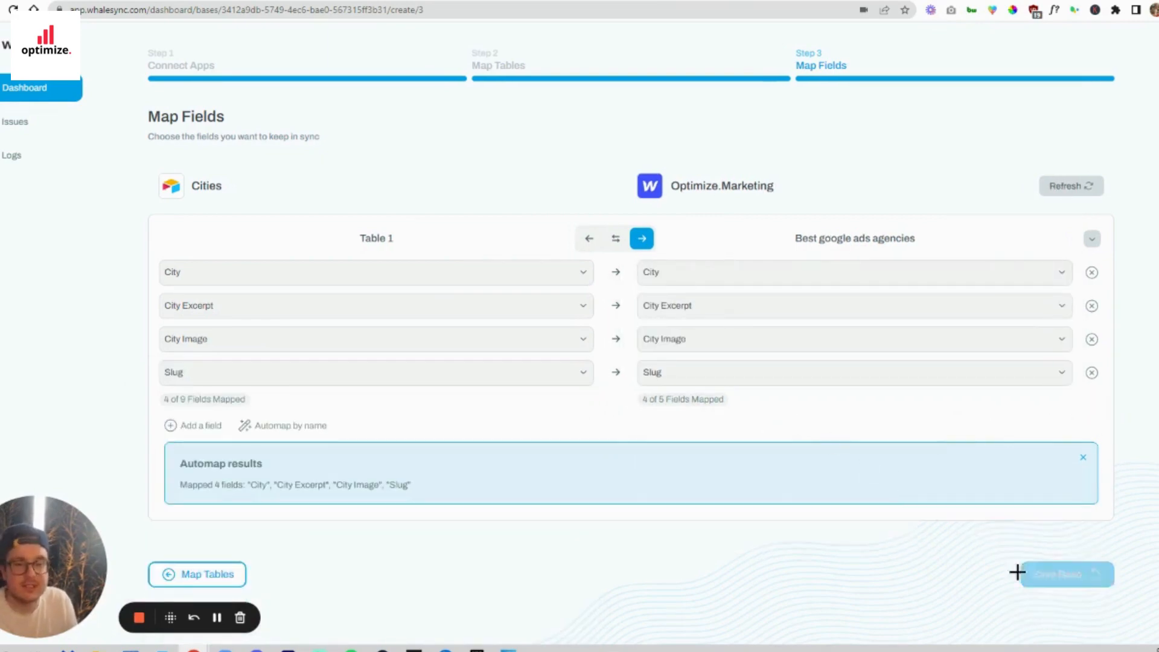
pyautogui.click(1061, 436)
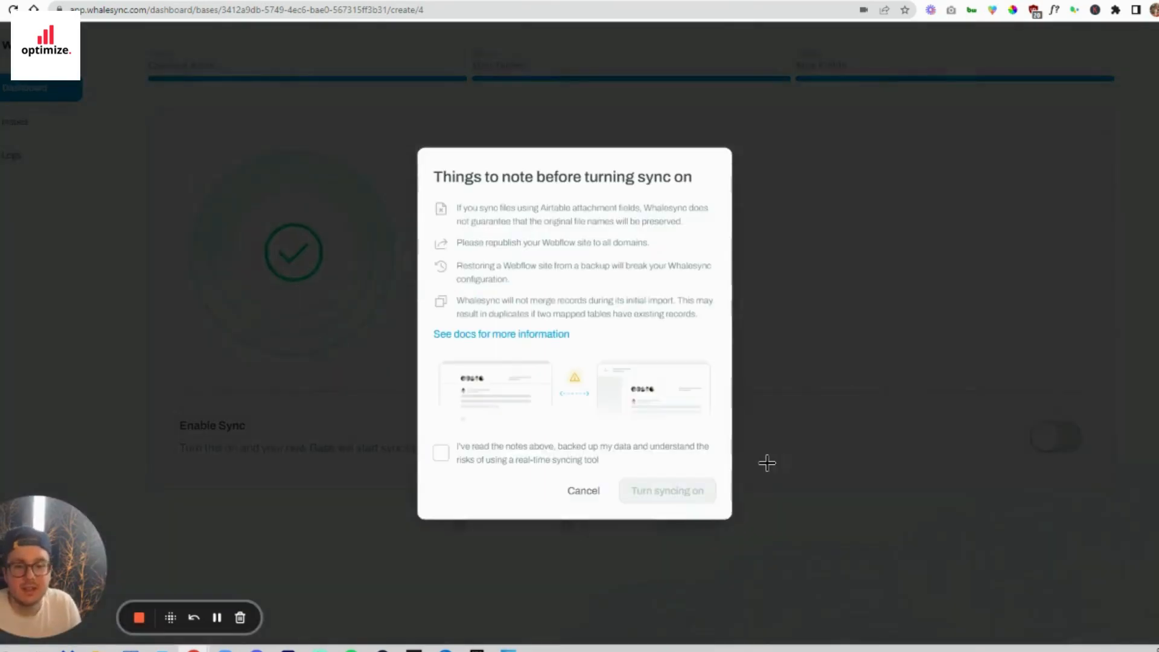
pyautogui.click(606, 450)
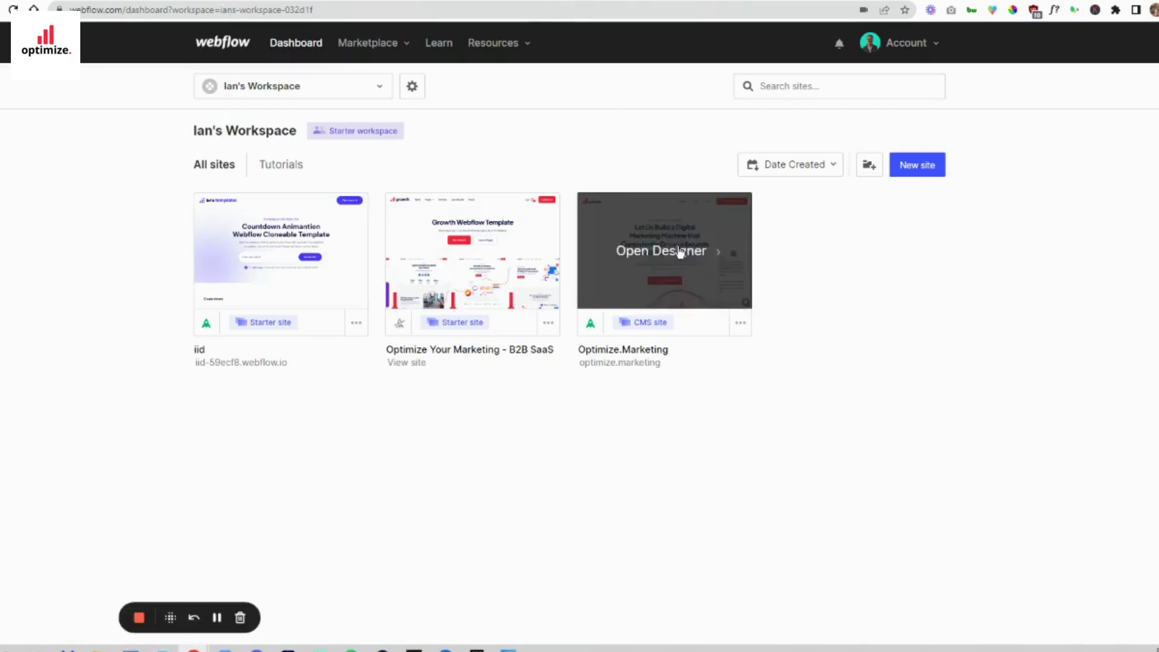
pyautogui.click(681, 251)
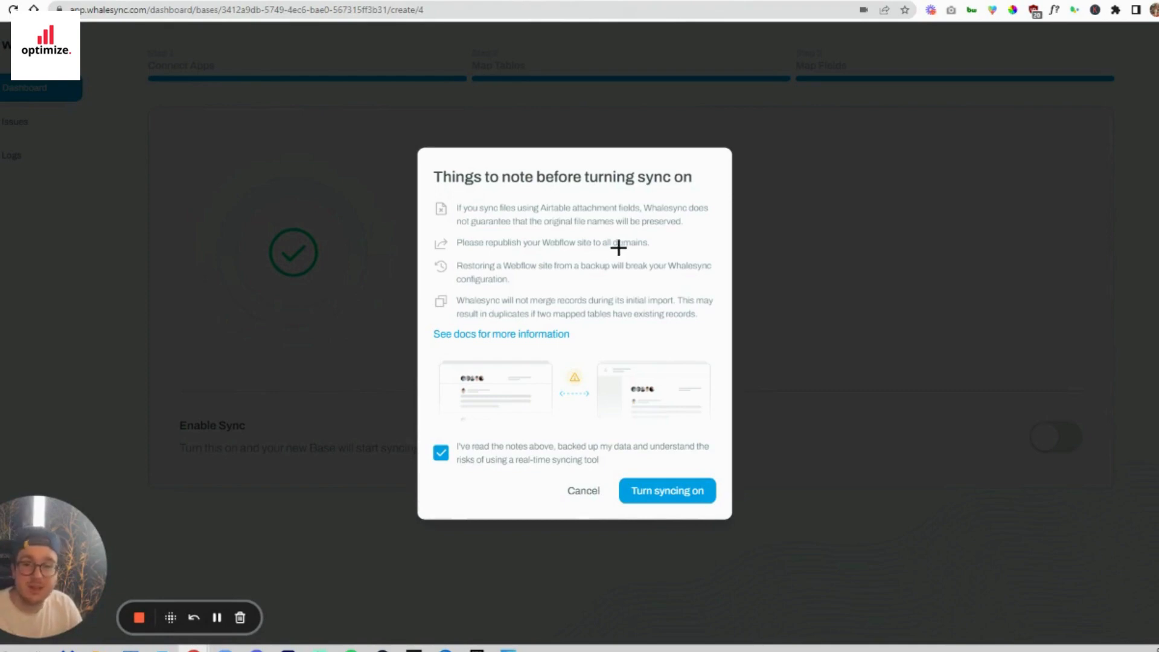
pyautogui.click(669, 492)
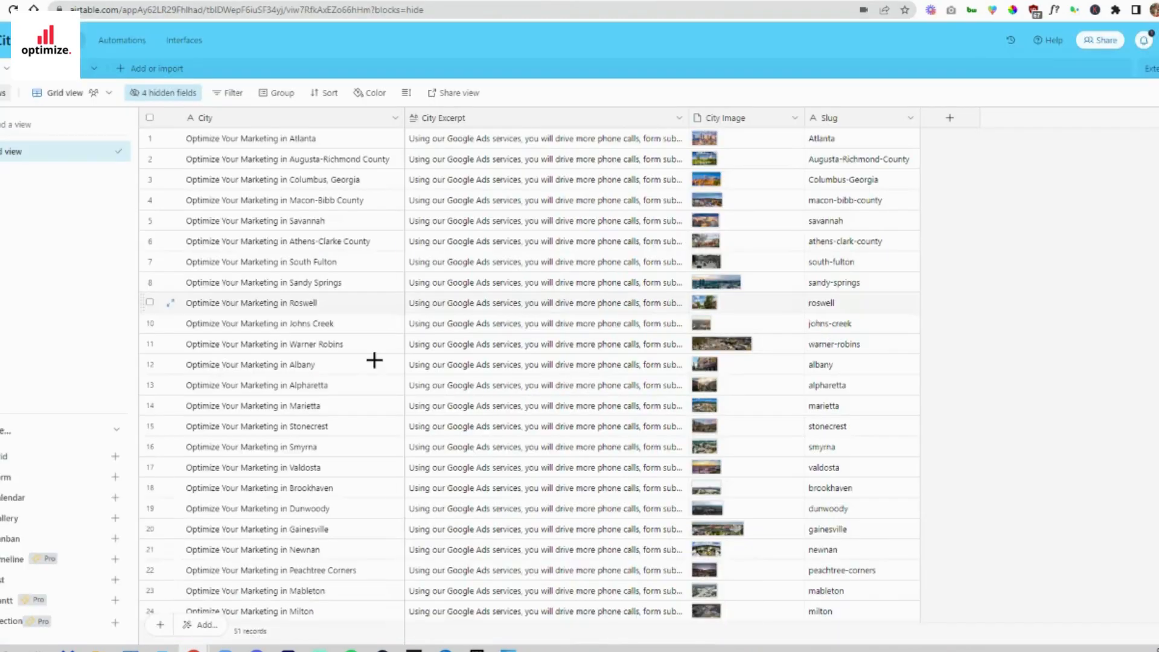
# - Review the city records in the Airtable table and check the new Cities base's sync progress on the Whalesync dashboard
pyautogui.scroll(-10, 292, 369)
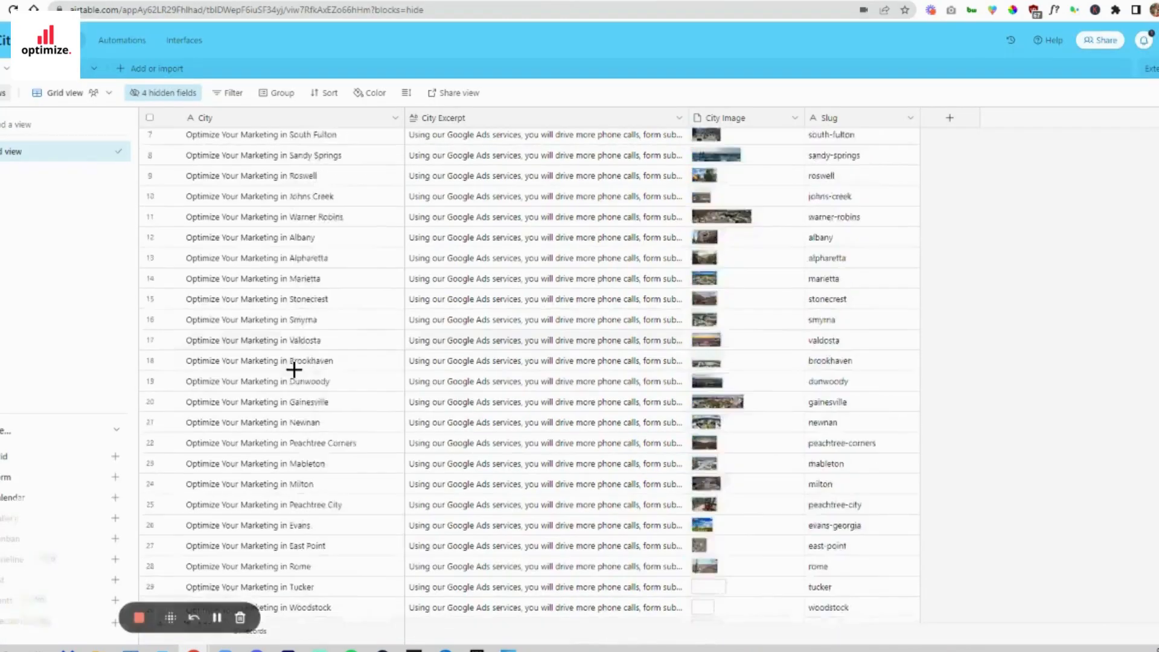
pyautogui.scroll(10, 315, 390)
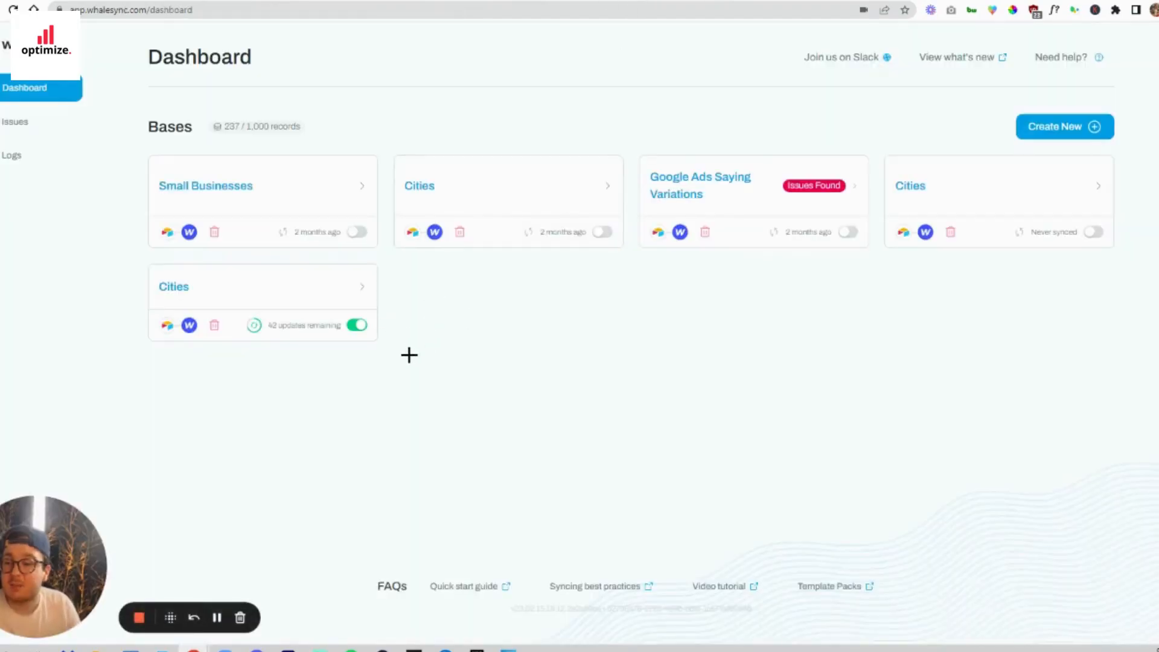
pyautogui.click(40, 617)
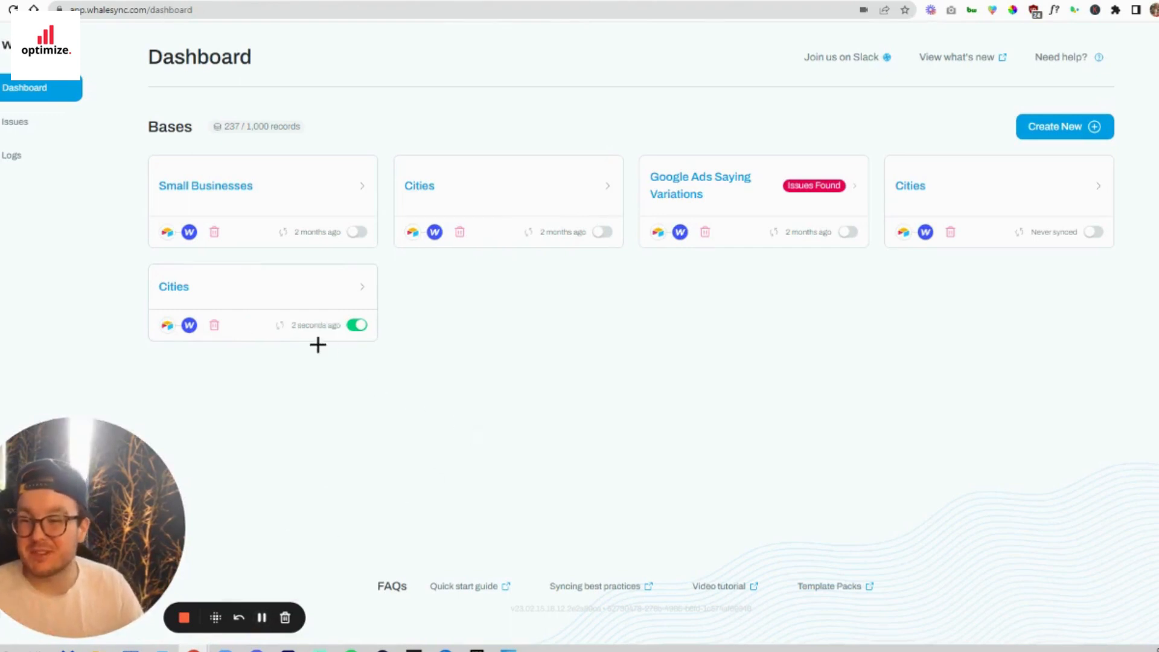
# - Switch to Webflow and permanently delete the five placeholder items, Non Explicabo Quibusdam through Similique, from the Best google ads agencies collection
pyautogui.click(386, 1)
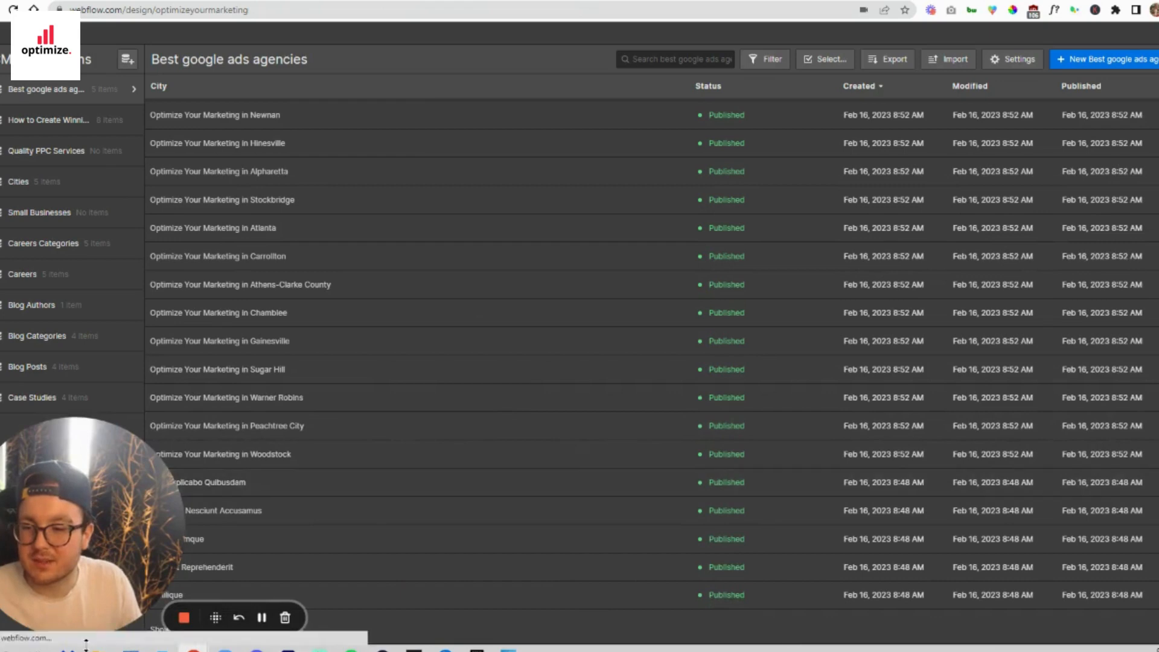
pyautogui.click(60, 619)
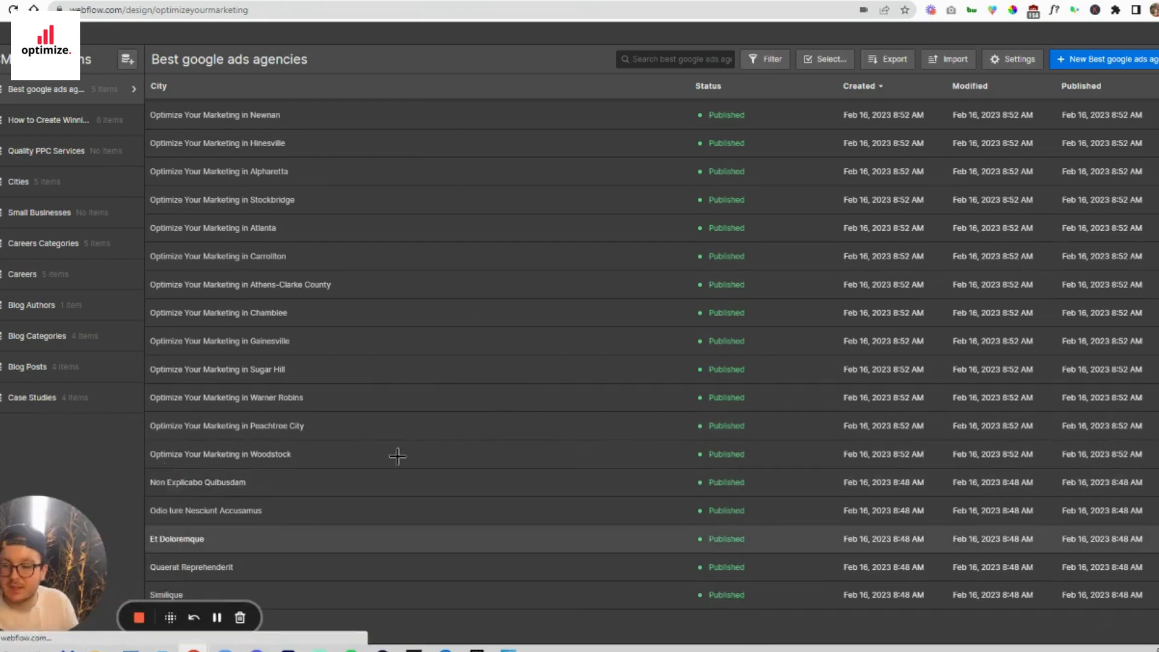
pyautogui.click(830, 59)
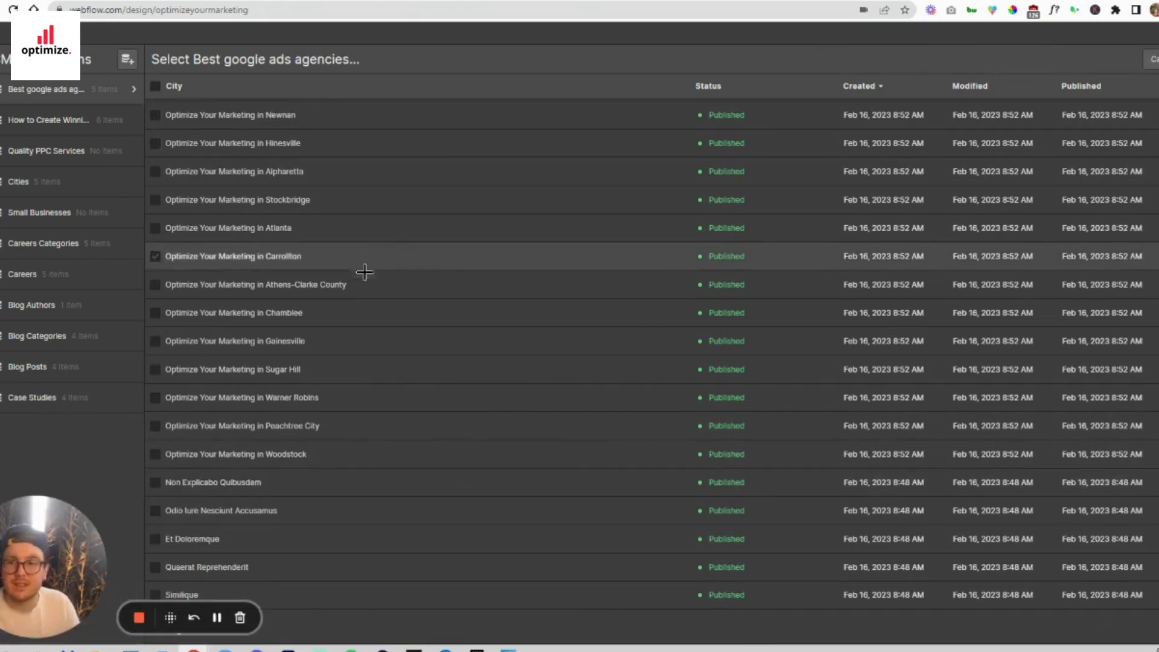
pyautogui.click(155, 483)
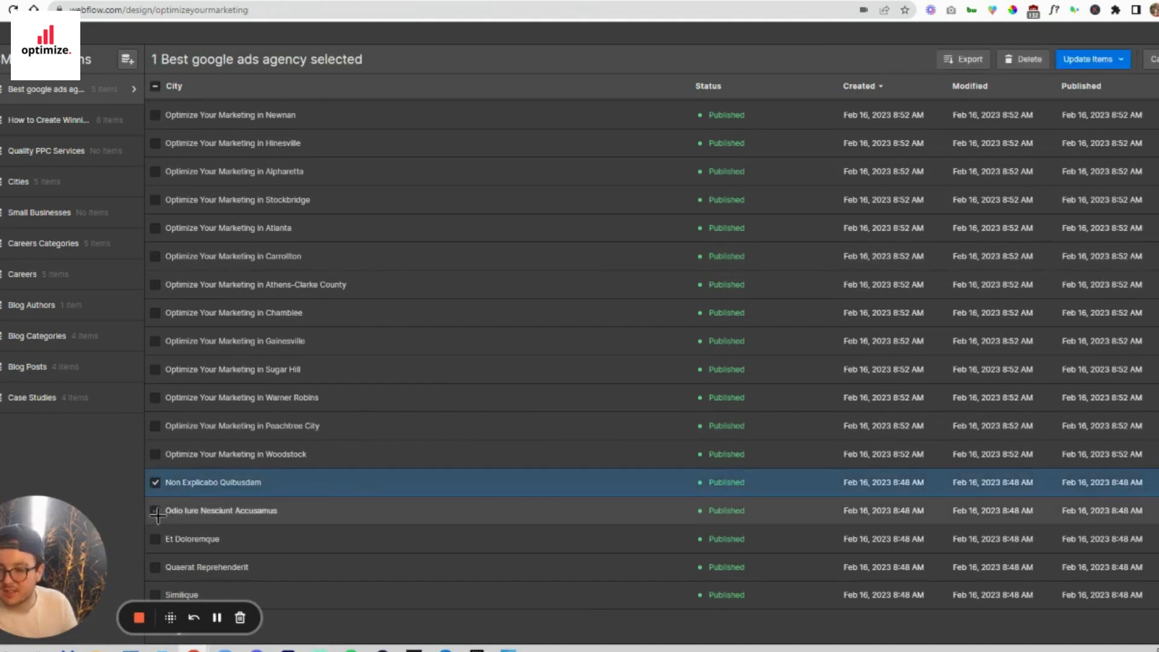
pyautogui.click(156, 511)
pyautogui.click(155, 539)
pyautogui.click(155, 567)
pyautogui.click(155, 595)
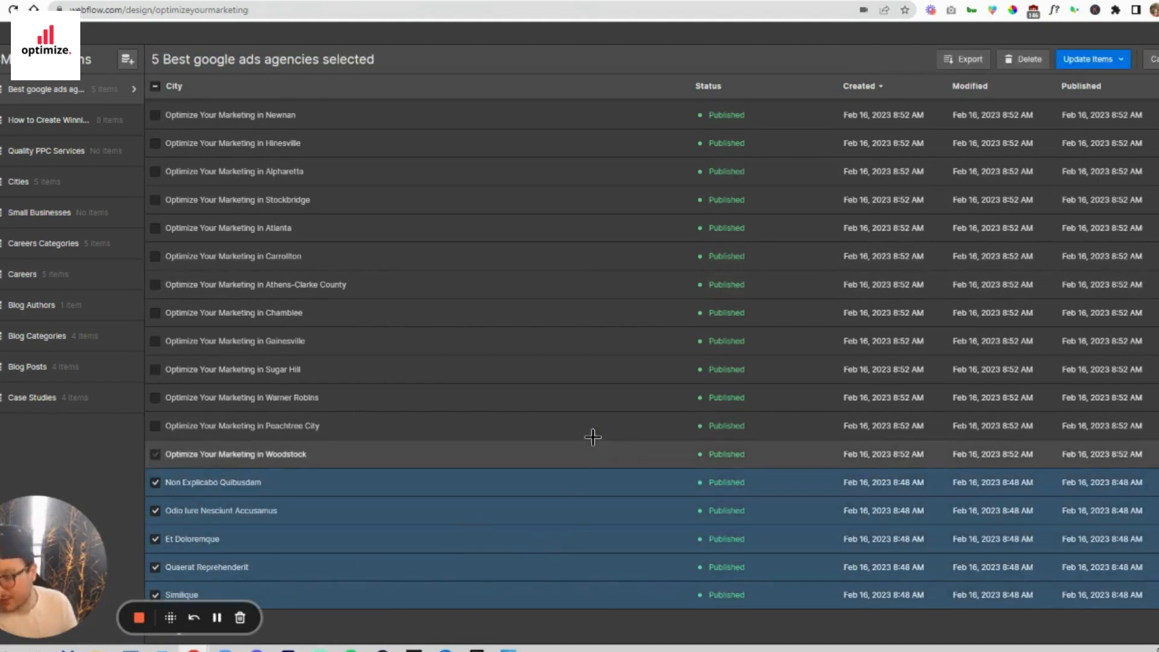
pyautogui.click(1026, 59)
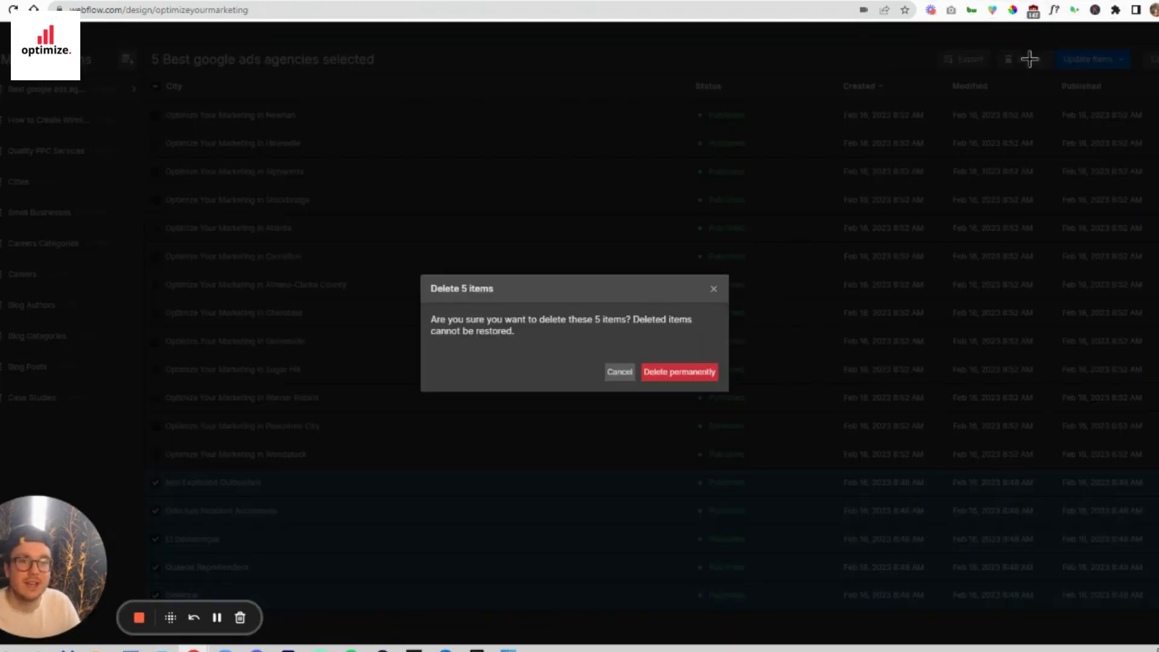
pyautogui.click(691, 371)
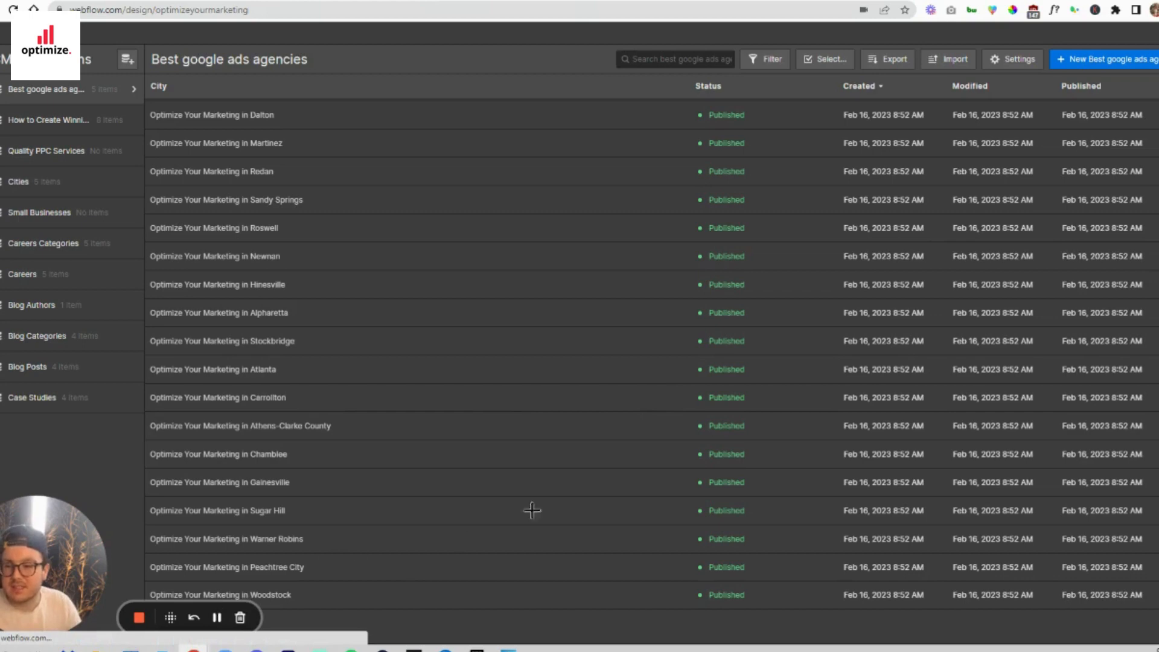
# - Look through the synced city items in the Best google ads agencies collection
pyautogui.scroll(5, 500, 535)
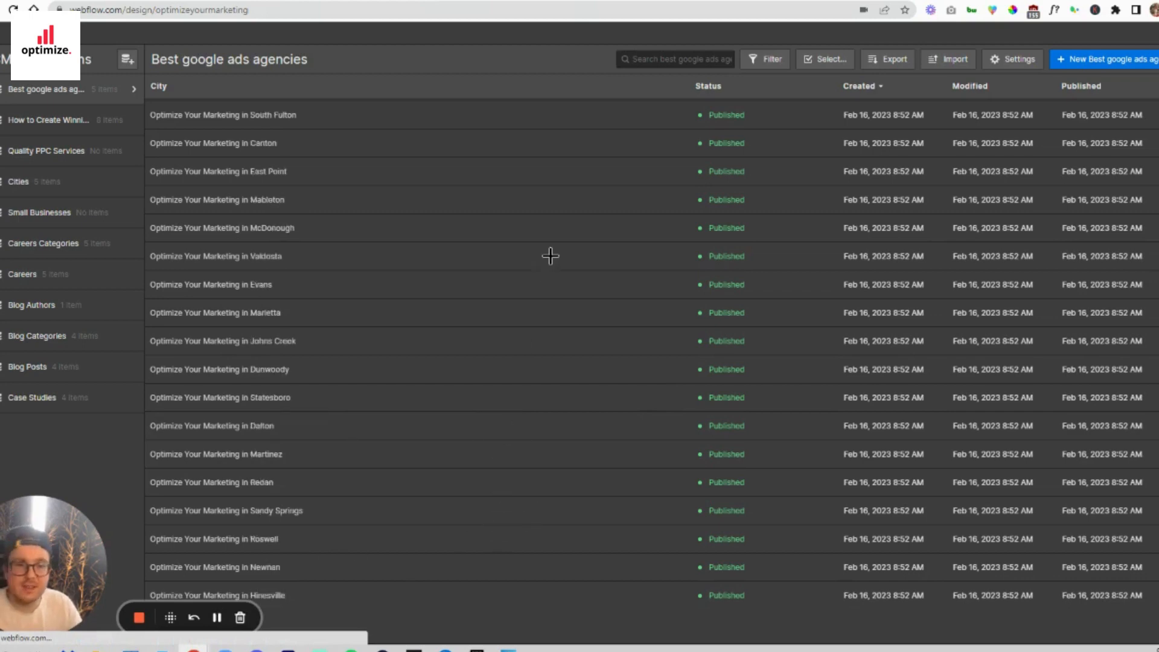
pyautogui.scroll(7, 574, 329)
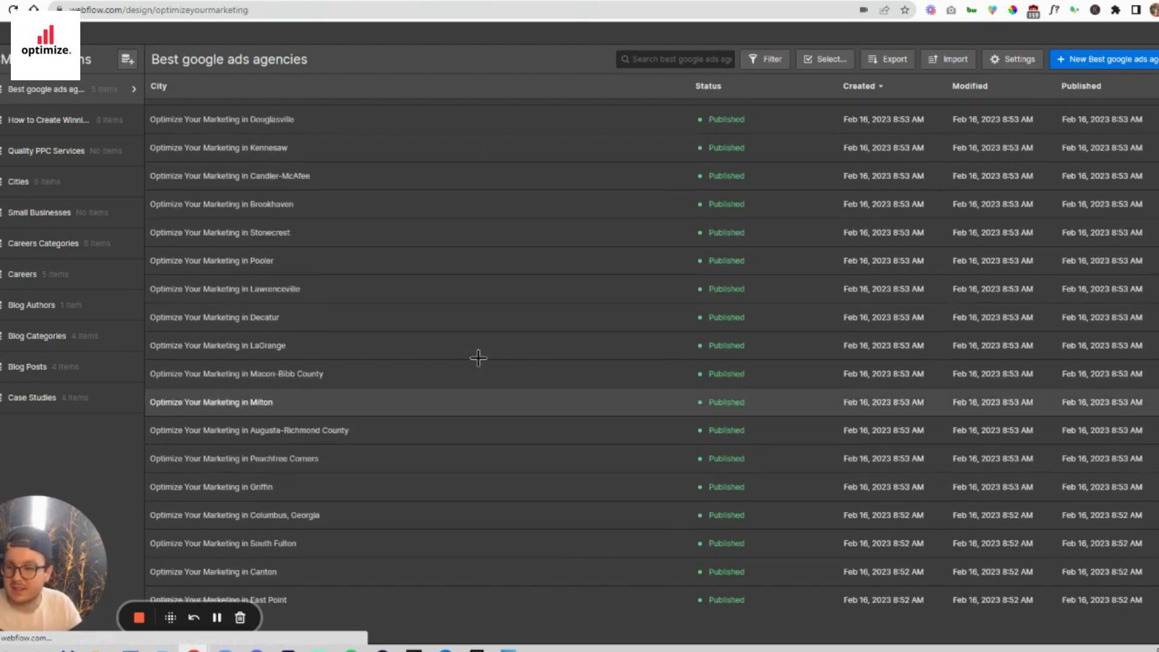
pyautogui.scroll(-6, 495, 356)
pyautogui.scroll(-6, 521, 357)
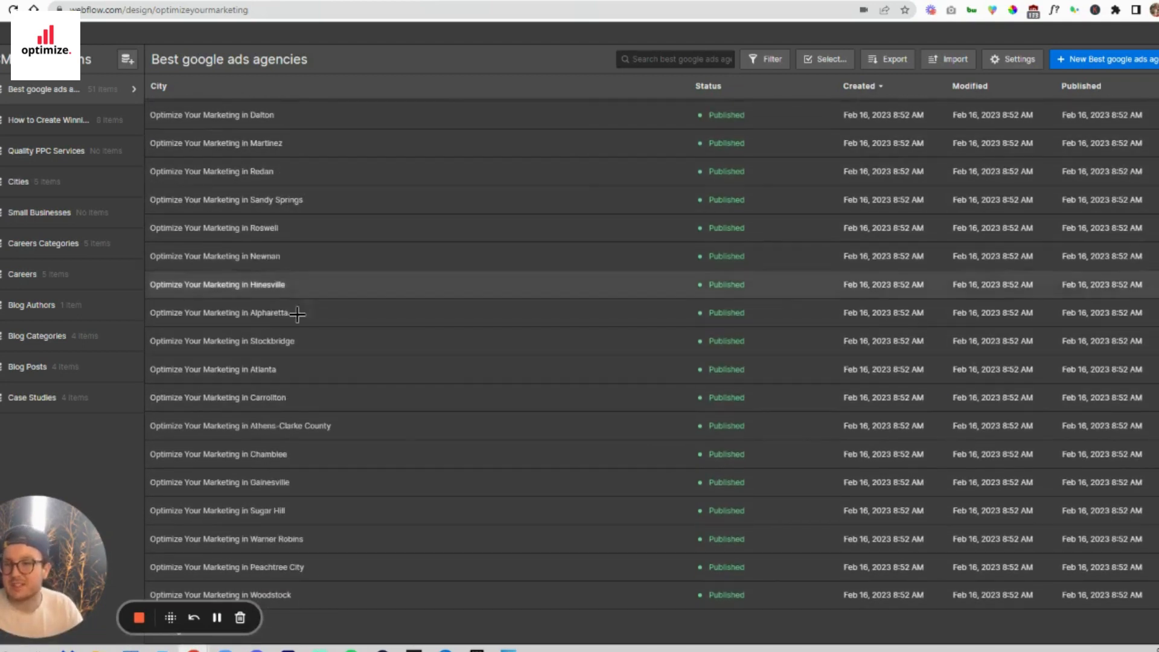
pyautogui.scroll(11, 305, 199)
pyautogui.scroll(4, 316, 200)
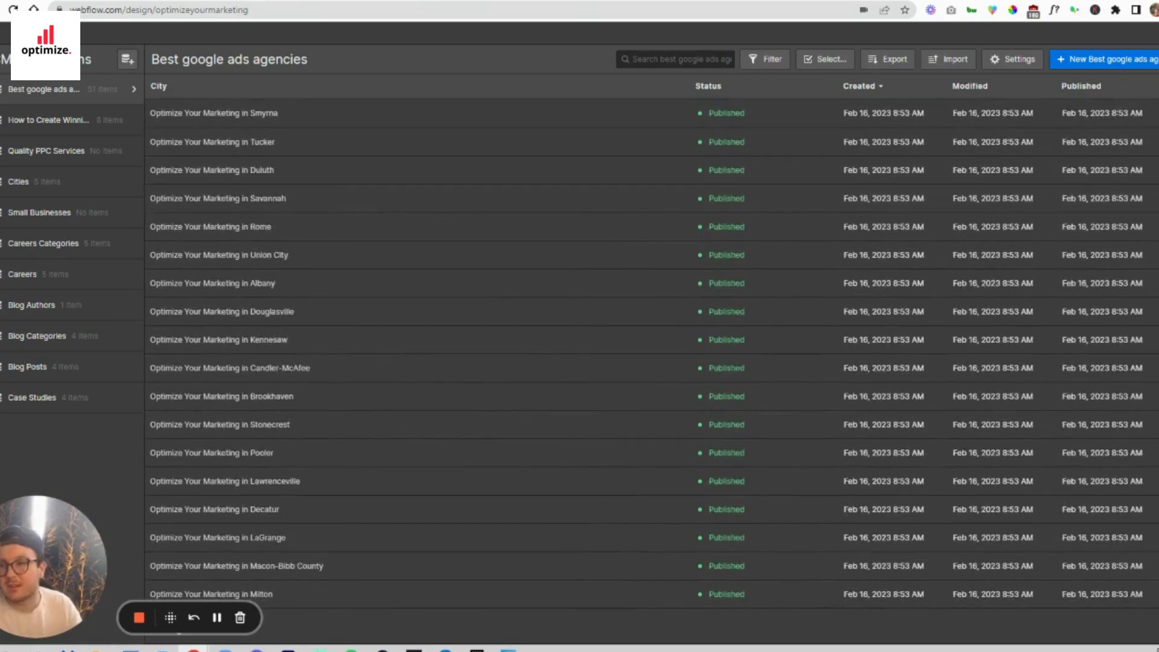
# - Open the Best google ads agencies Template from the site's CMS collection pages
pyautogui.click(0, 122)
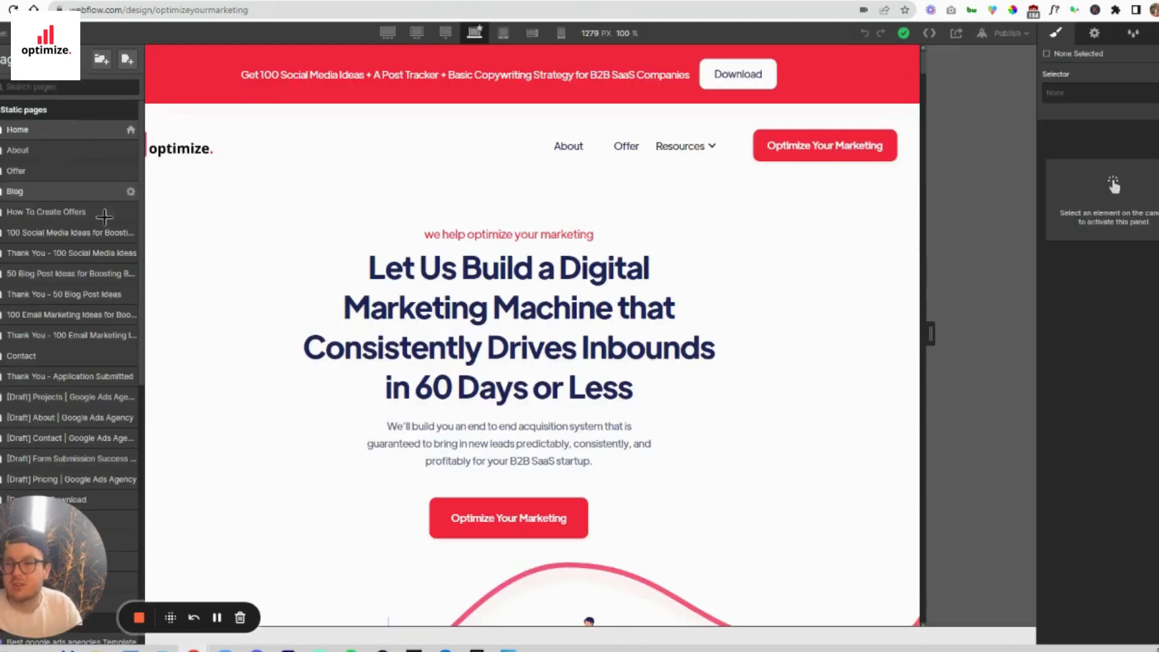
pyautogui.scroll(-5, 79, 395)
pyautogui.scroll(-3, 82, 362)
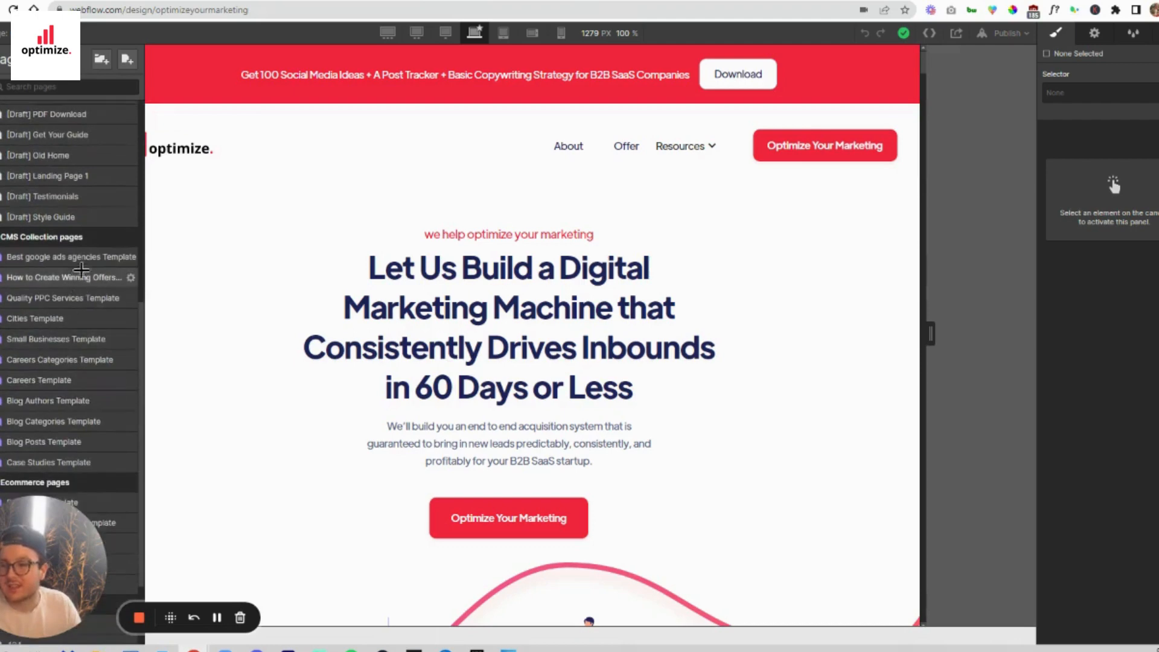
pyautogui.click(82, 259)
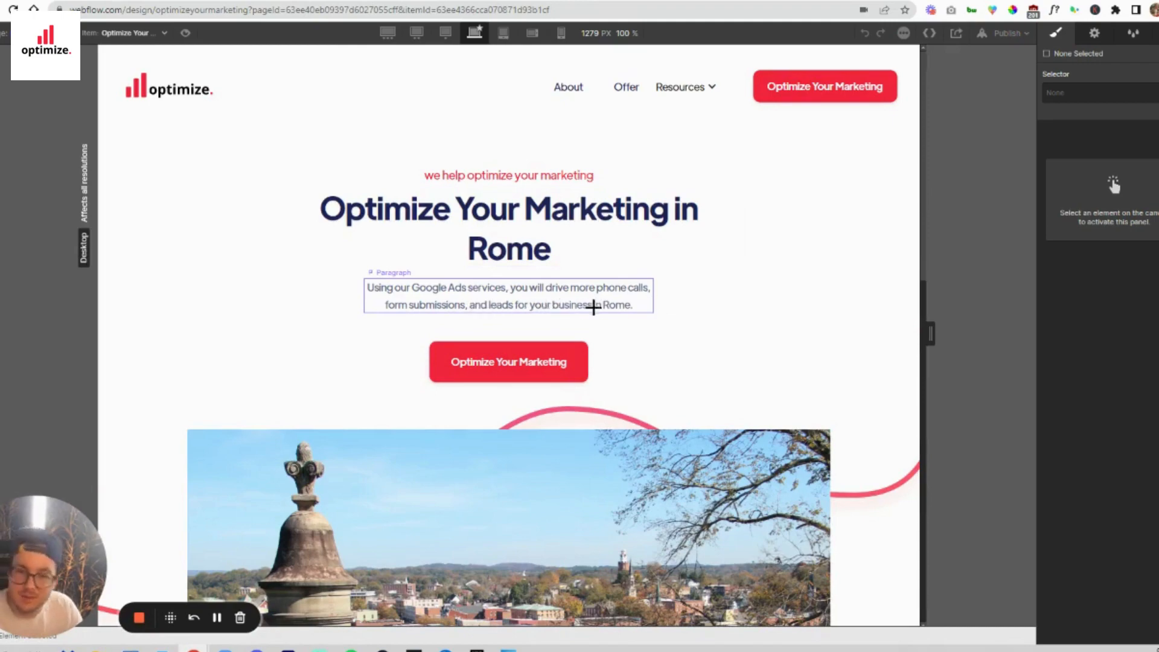
# - Review the generated Rome page on the template, checking its heading, excerpt, city image and footer
pyautogui.scroll(-8, 636, 305)
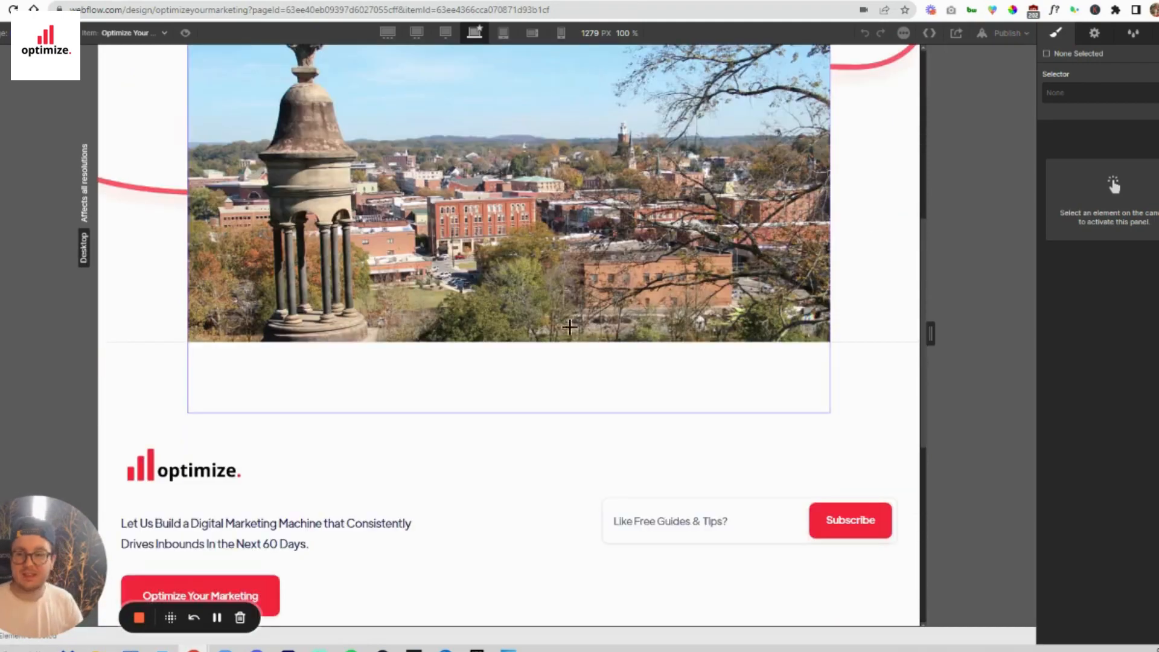
pyautogui.click(611, 326)
pyautogui.scroll(-2, 598, 305)
pyautogui.scroll(-4, 598, 305)
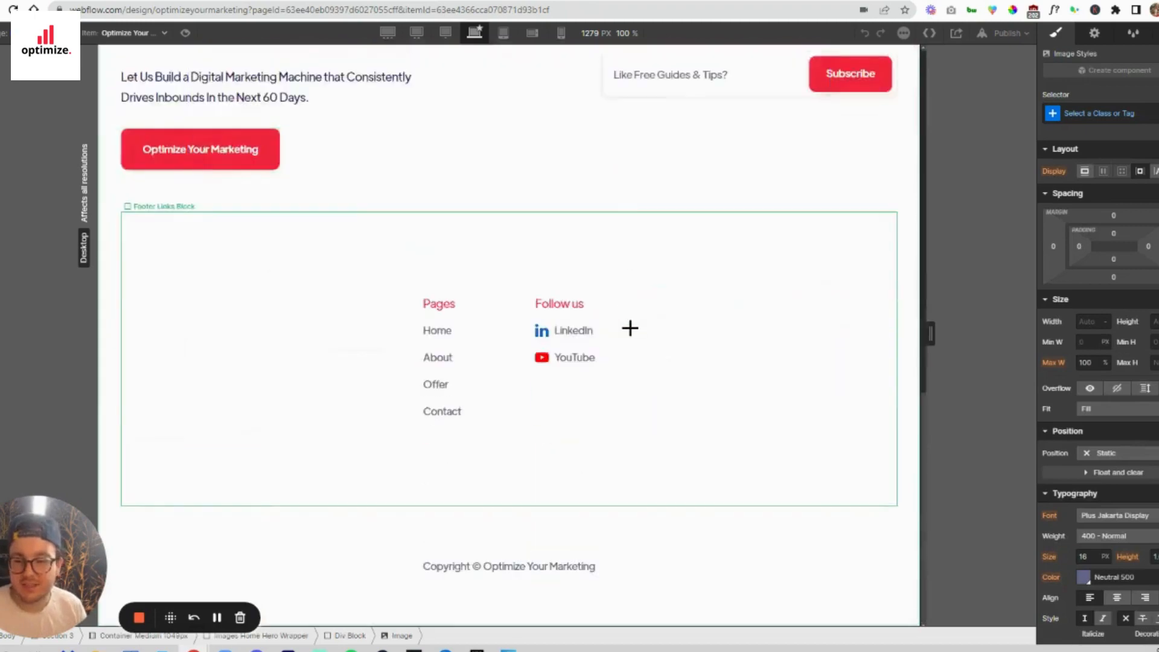
pyautogui.scroll(10, 629, 328)
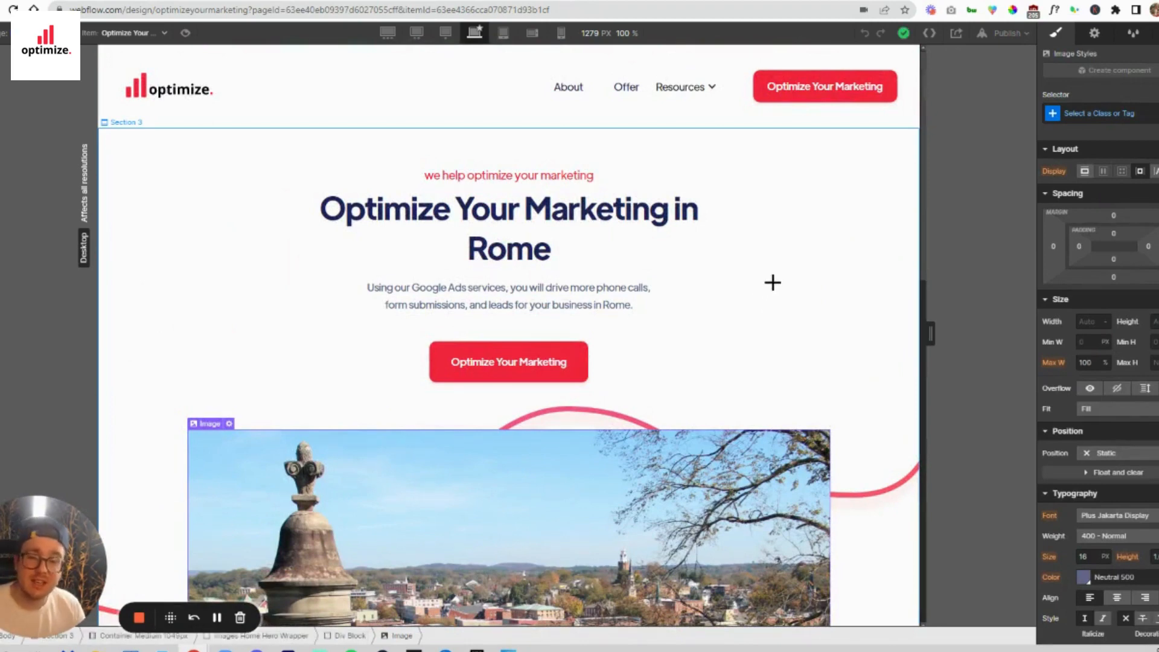
# - Switch to Airtable and bring up the table of city records
pyautogui.moveTo(56, 604)
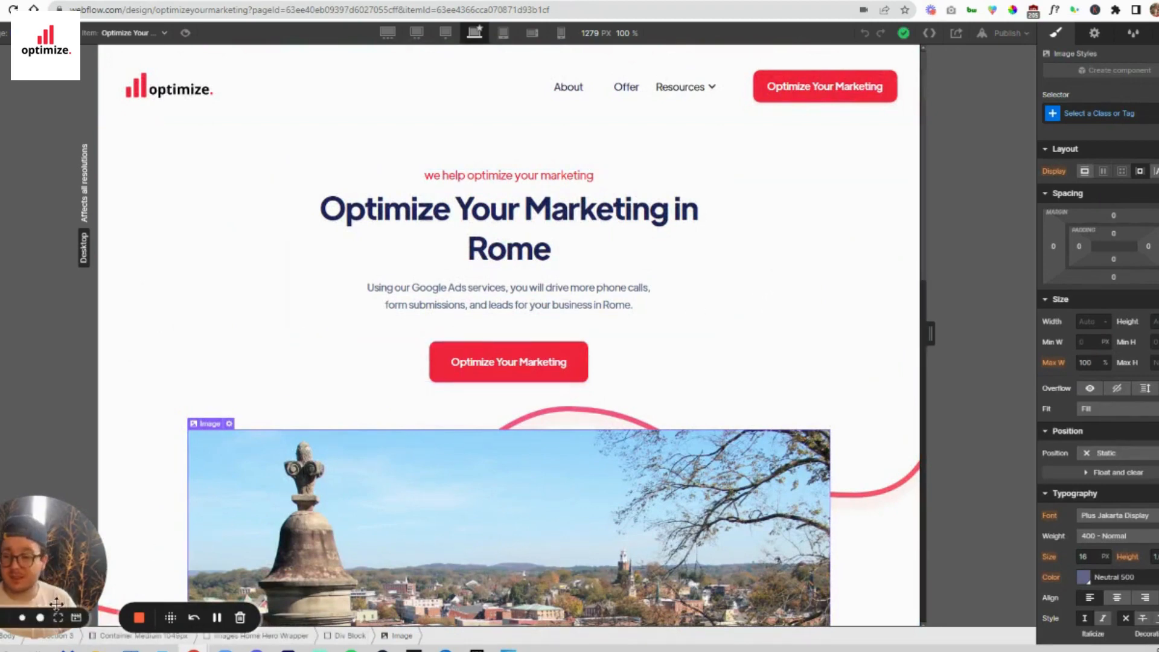
pyautogui.click(446, 0)
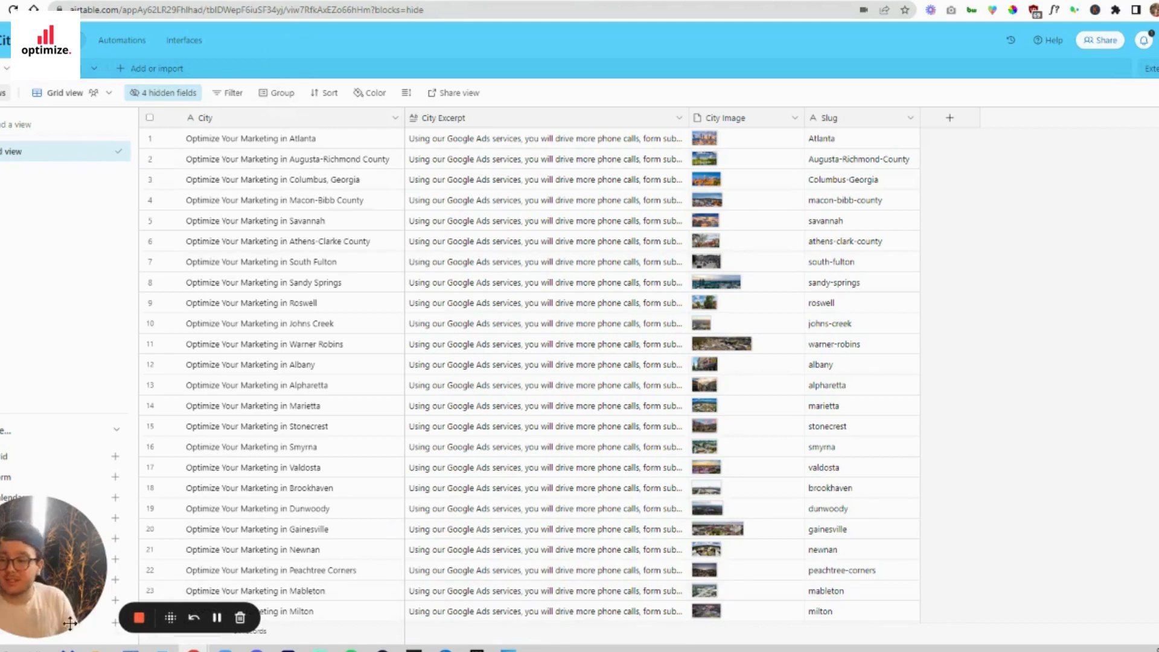
pyautogui.click(58, 617)
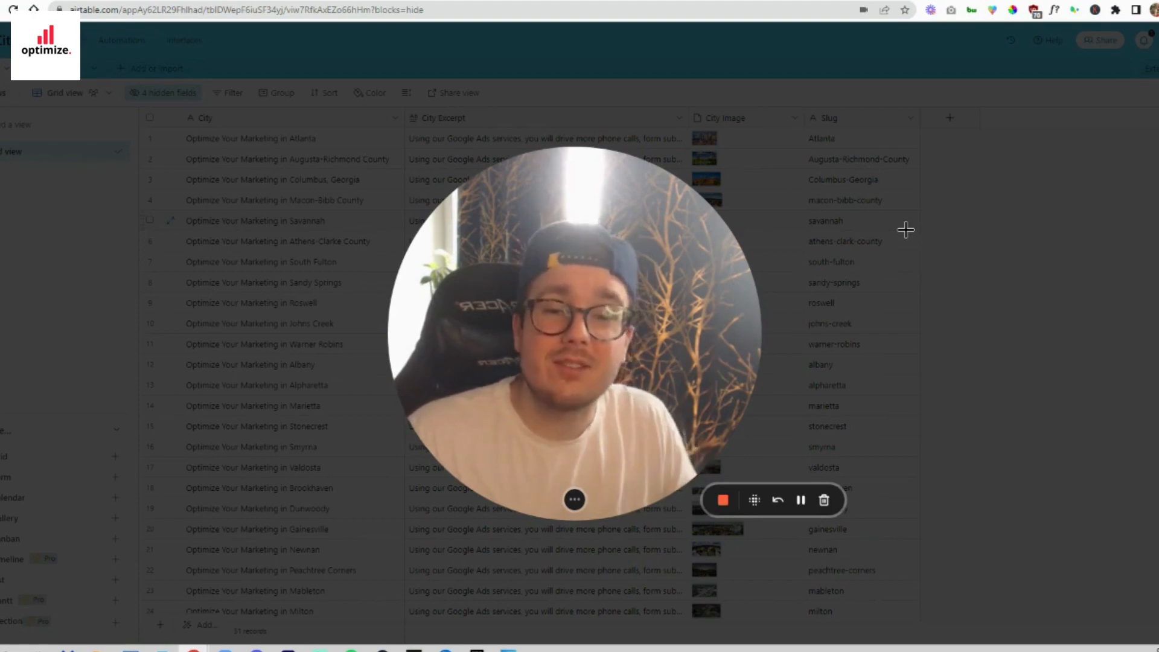
pyautogui.click(724, 503)
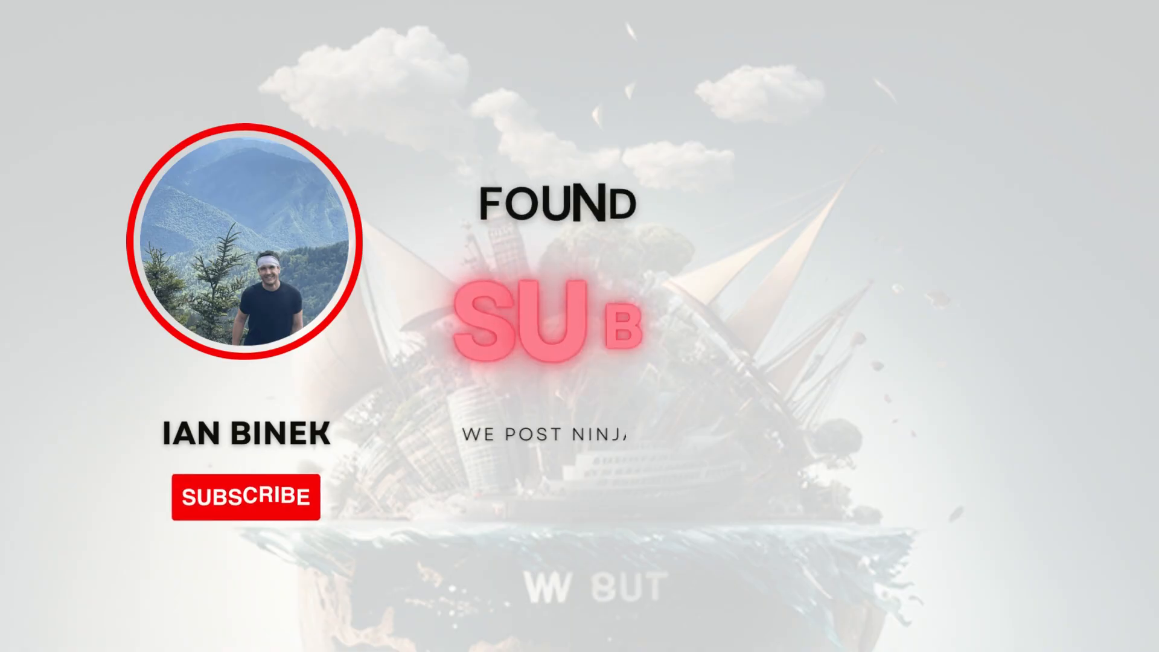